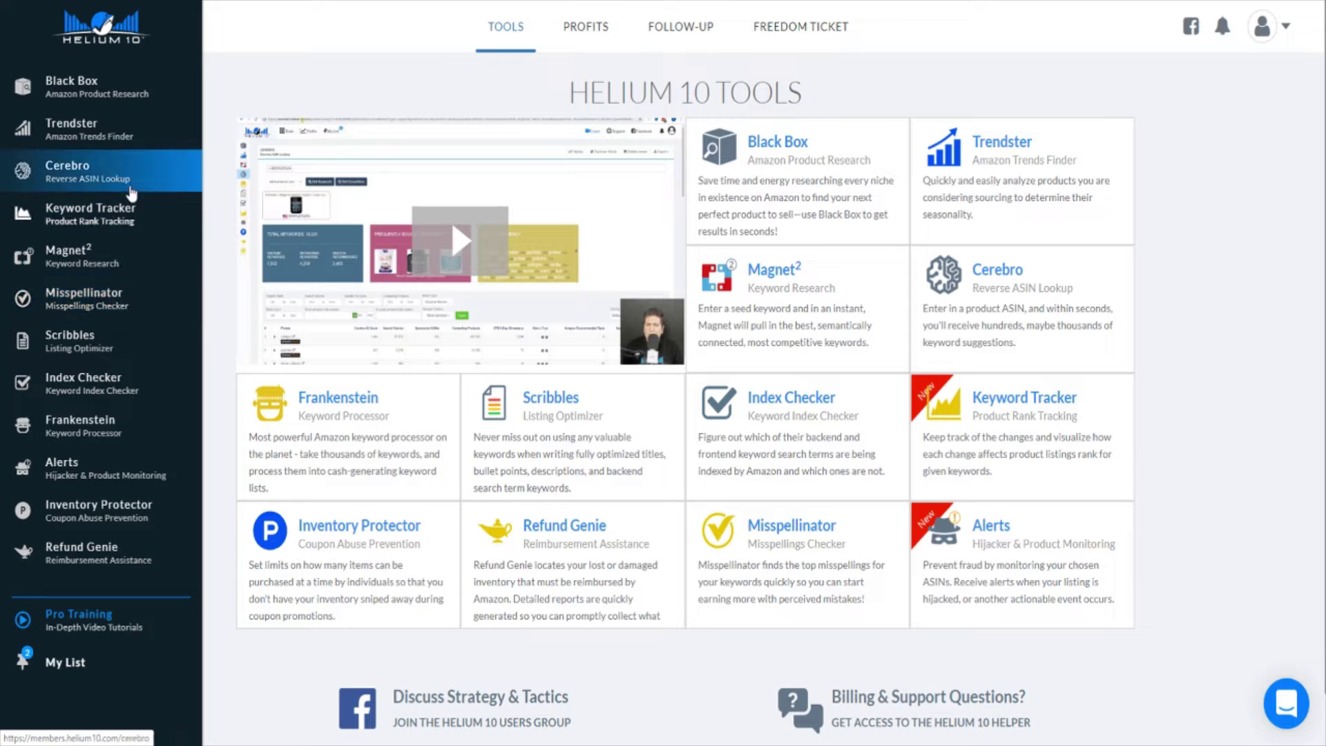
# Open the Black Box product research tool and view its list of available Amazon marketplaces
pyautogui.click(156, 82)
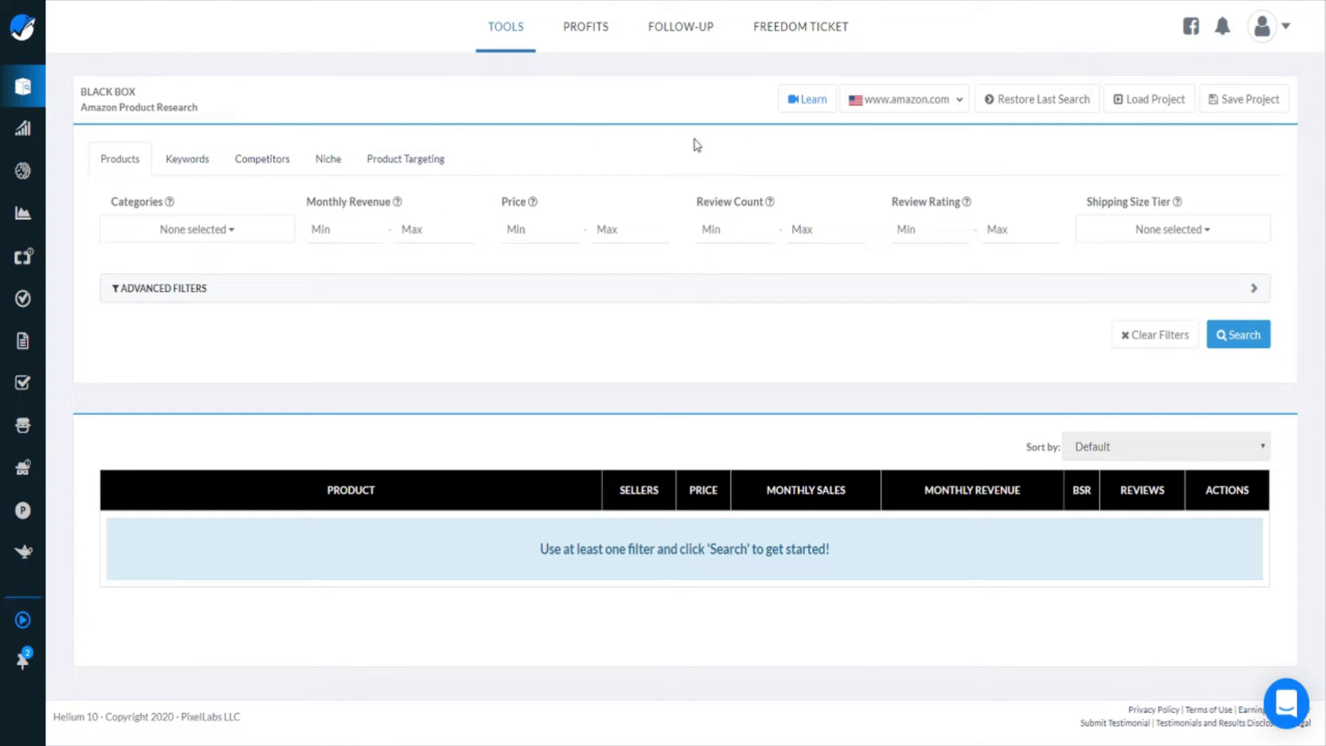
pyautogui.click(940, 103)
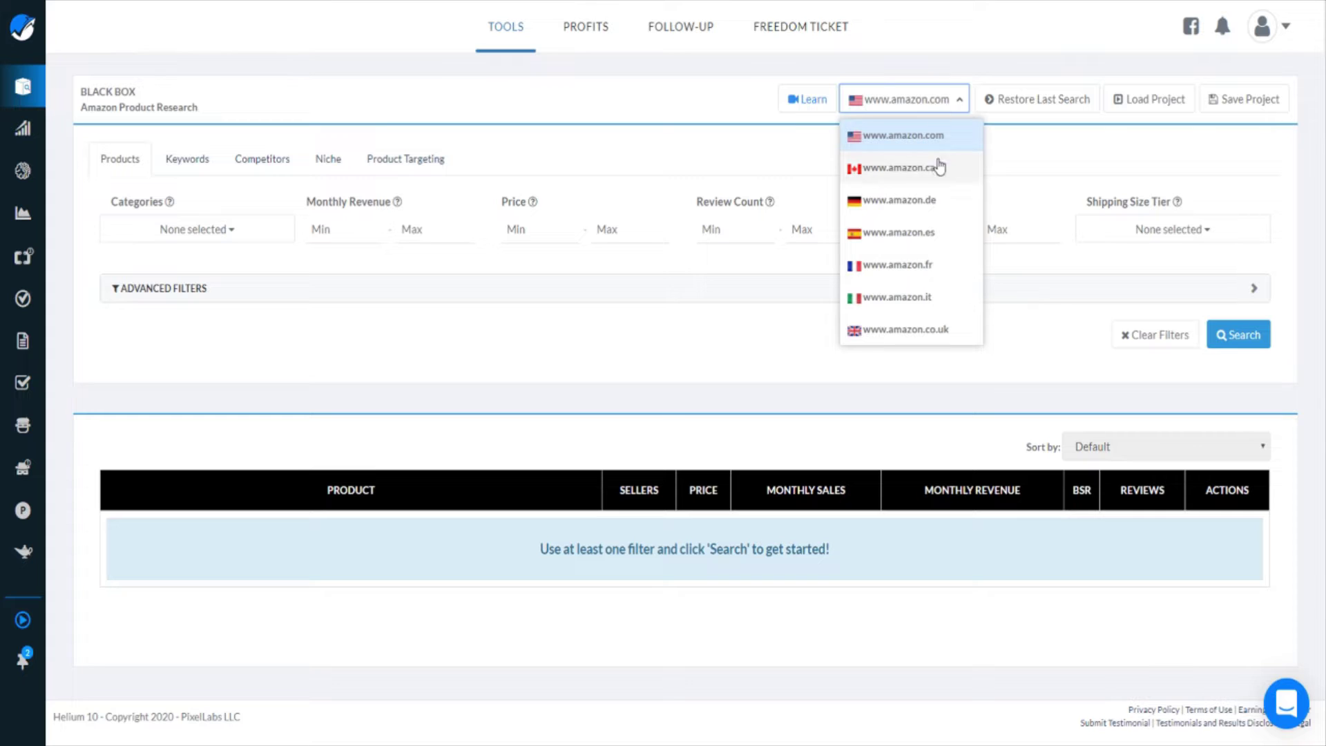
pyautogui.click(637, 107)
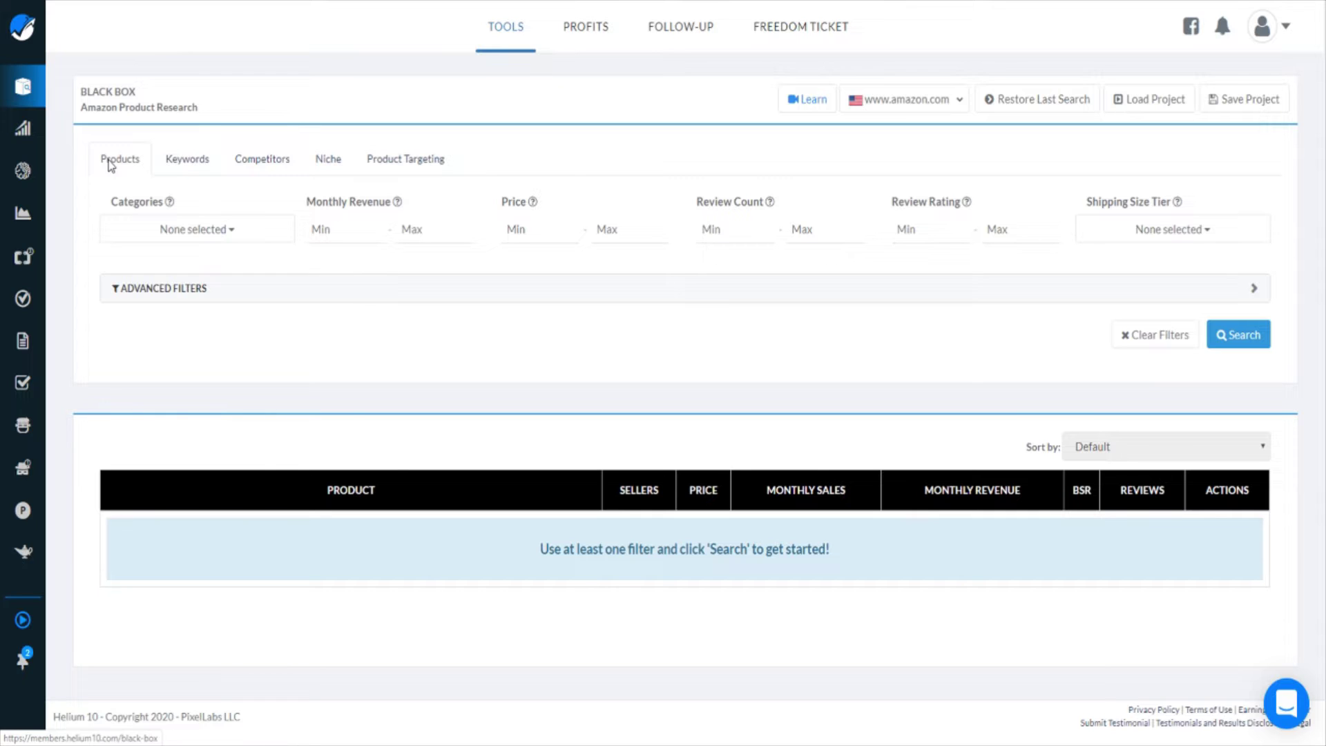
# Restrict the product search to the Home & Kitchen category
pyautogui.click(246, 240)
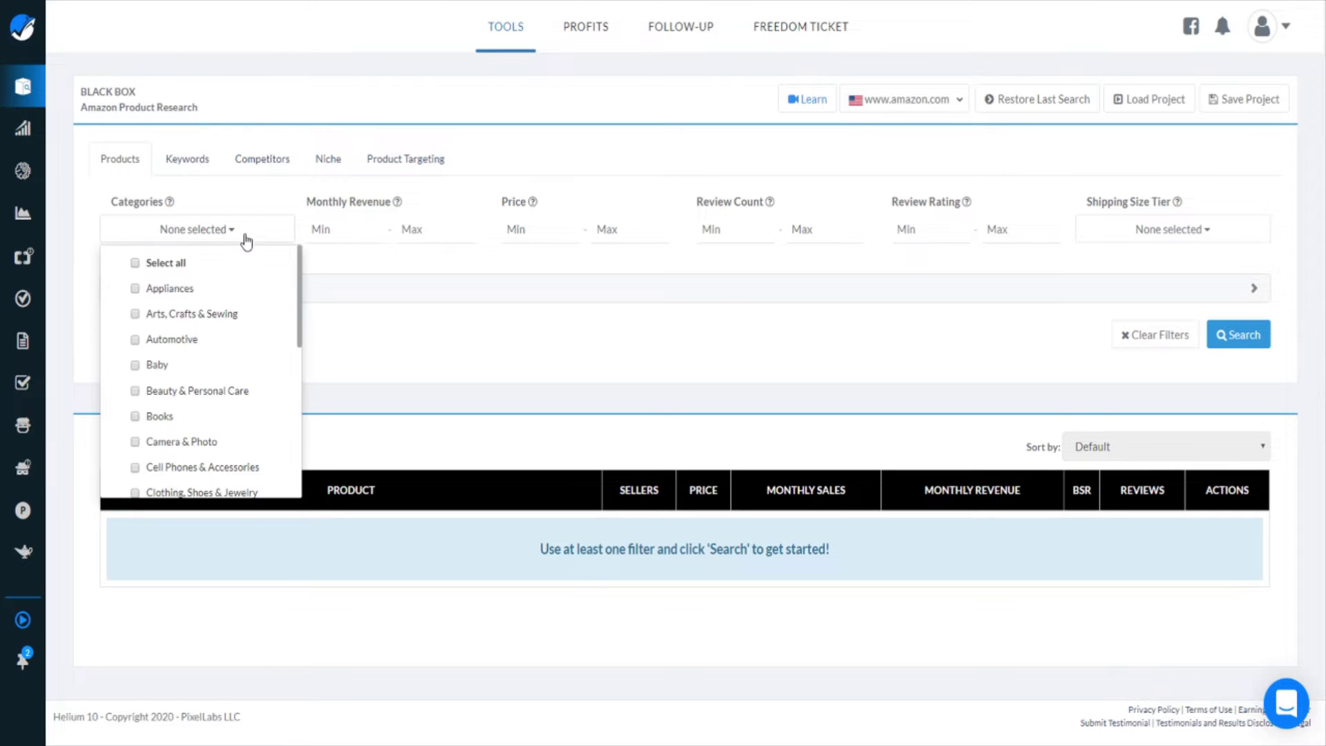
pyautogui.scroll(-1, 207, 287)
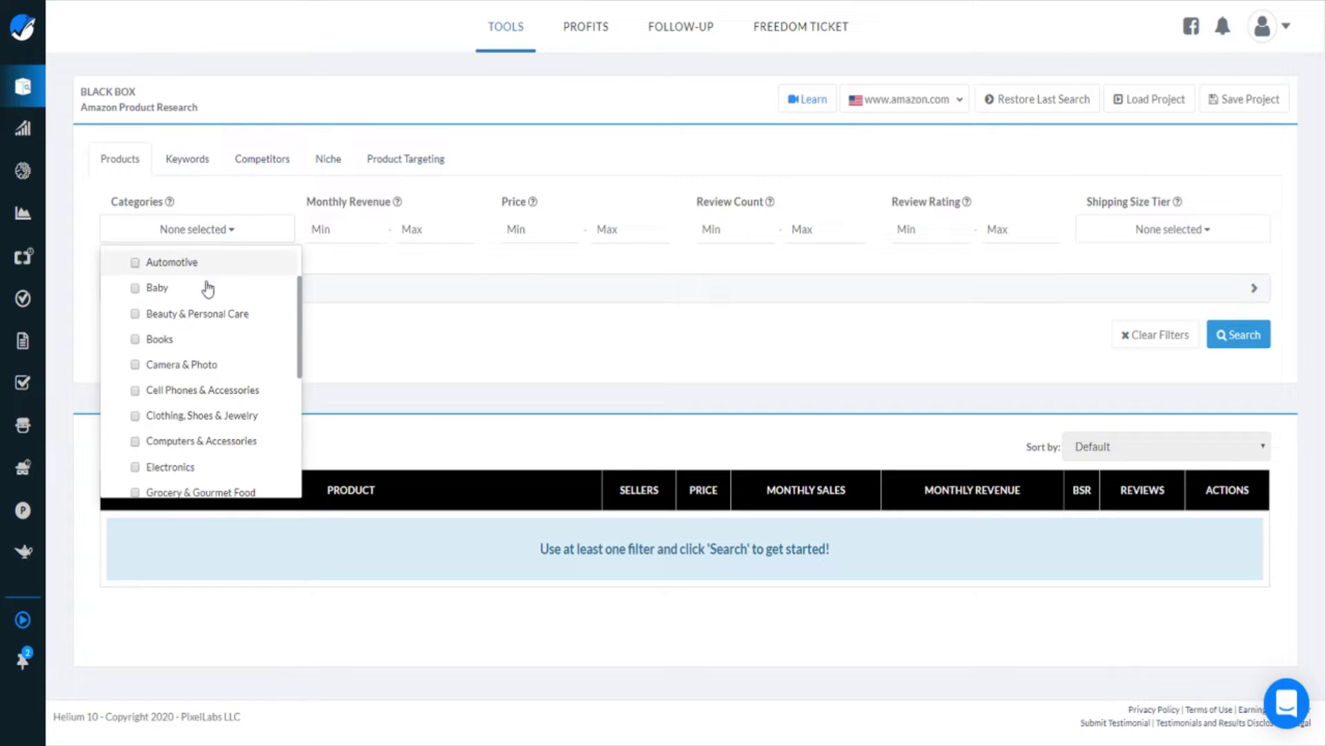
pyautogui.scroll(-3, 207, 287)
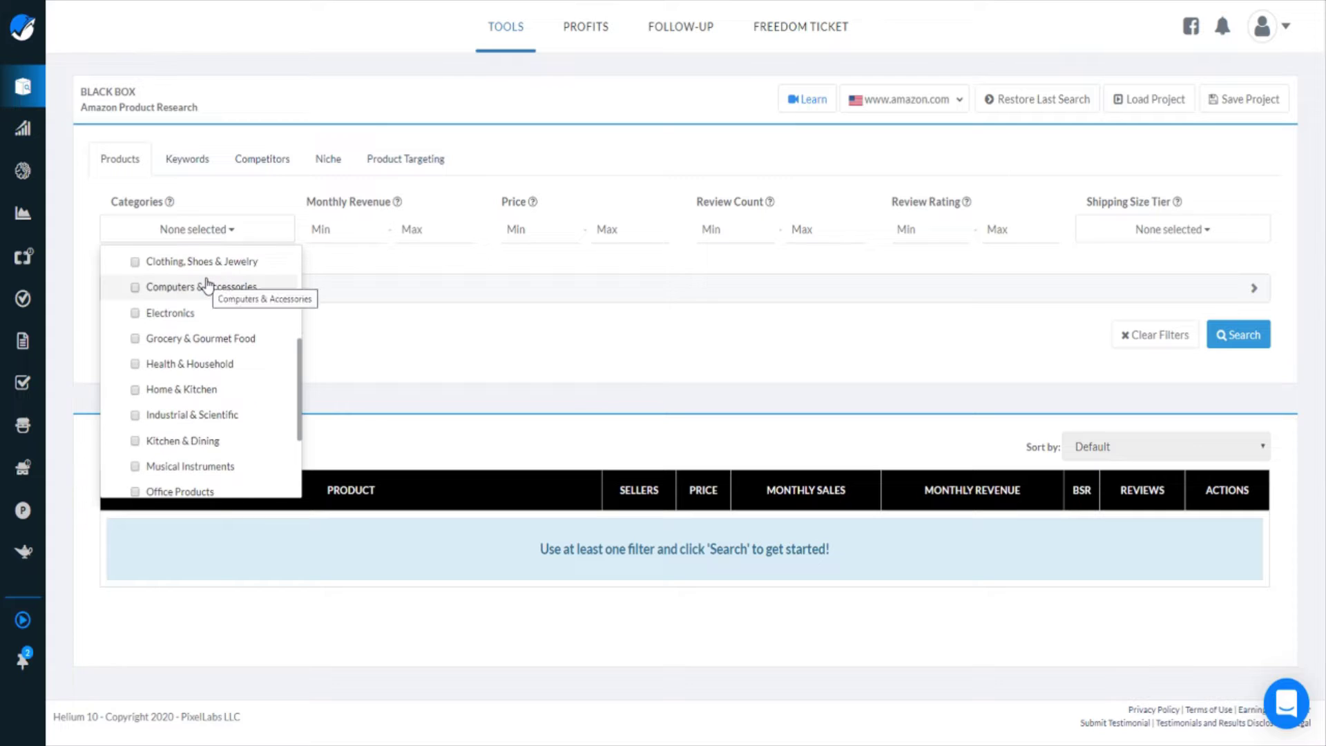
pyautogui.scroll(-1, 207, 283)
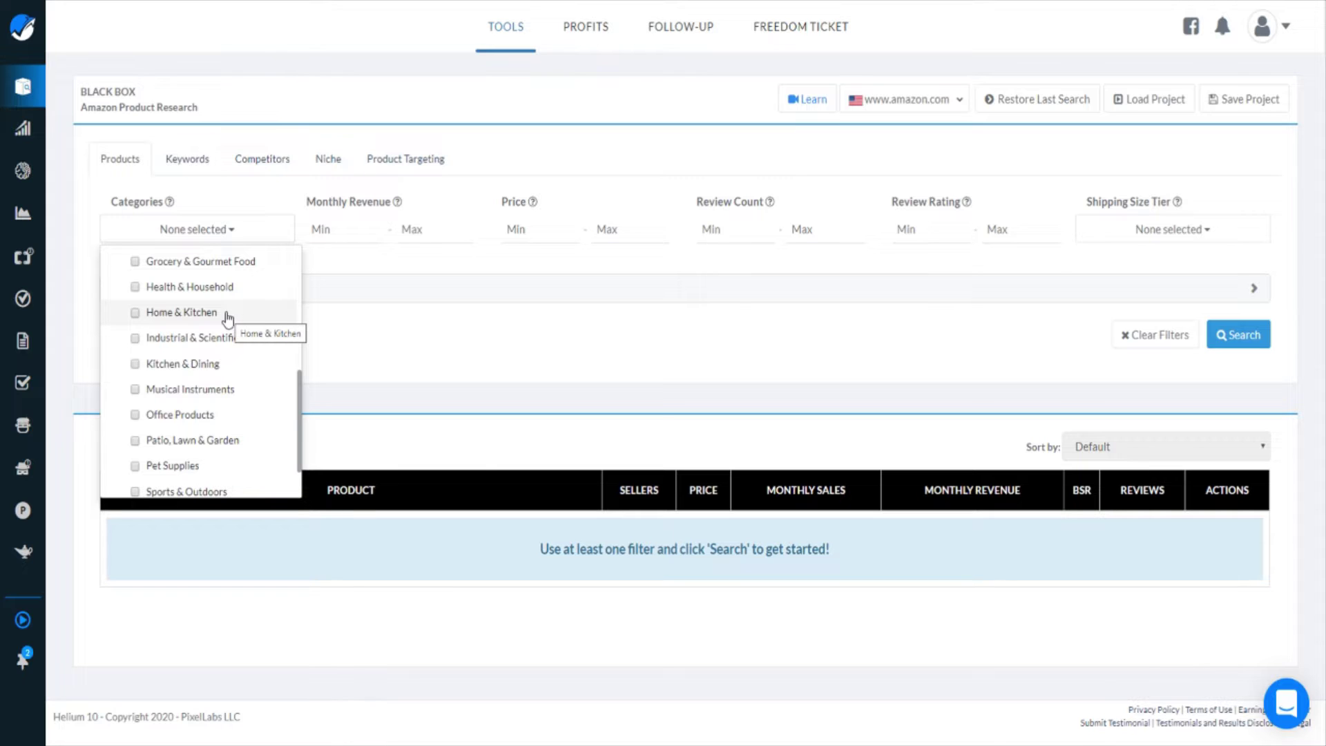
pyautogui.click(136, 314)
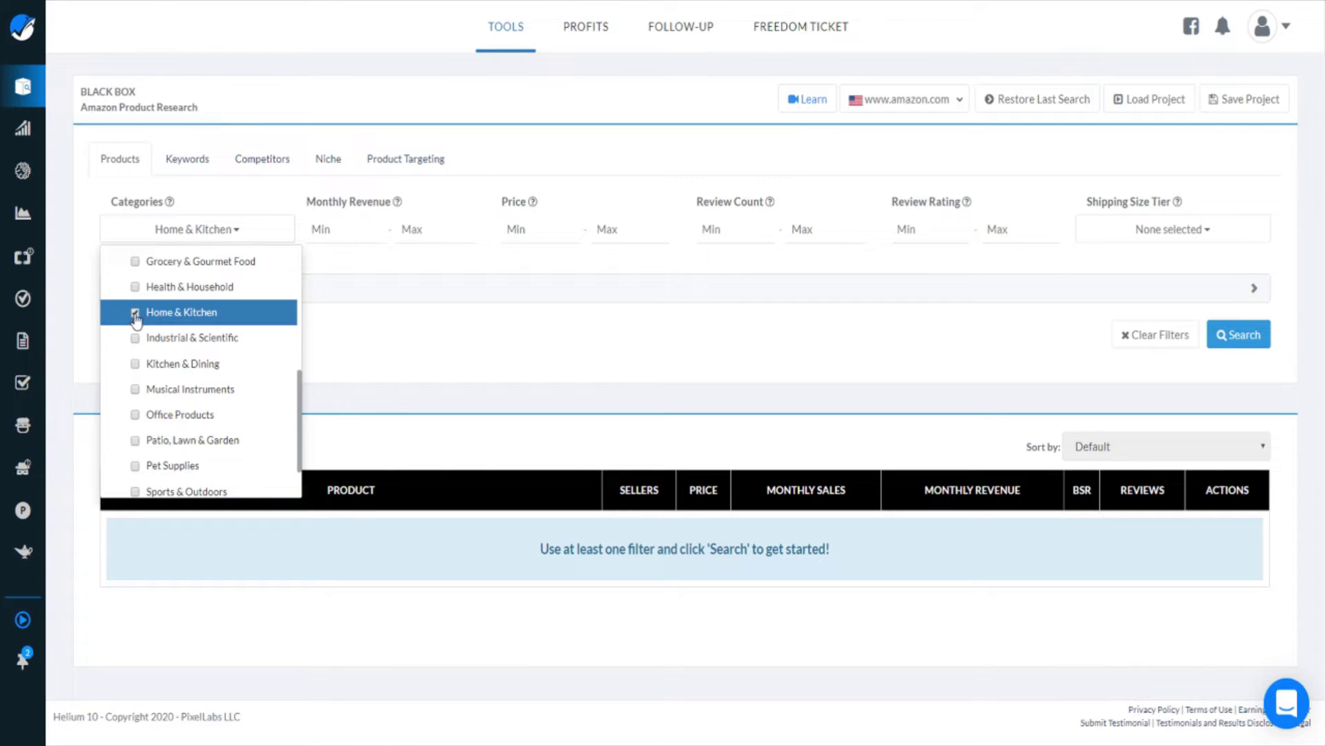
pyautogui.click(378, 334)
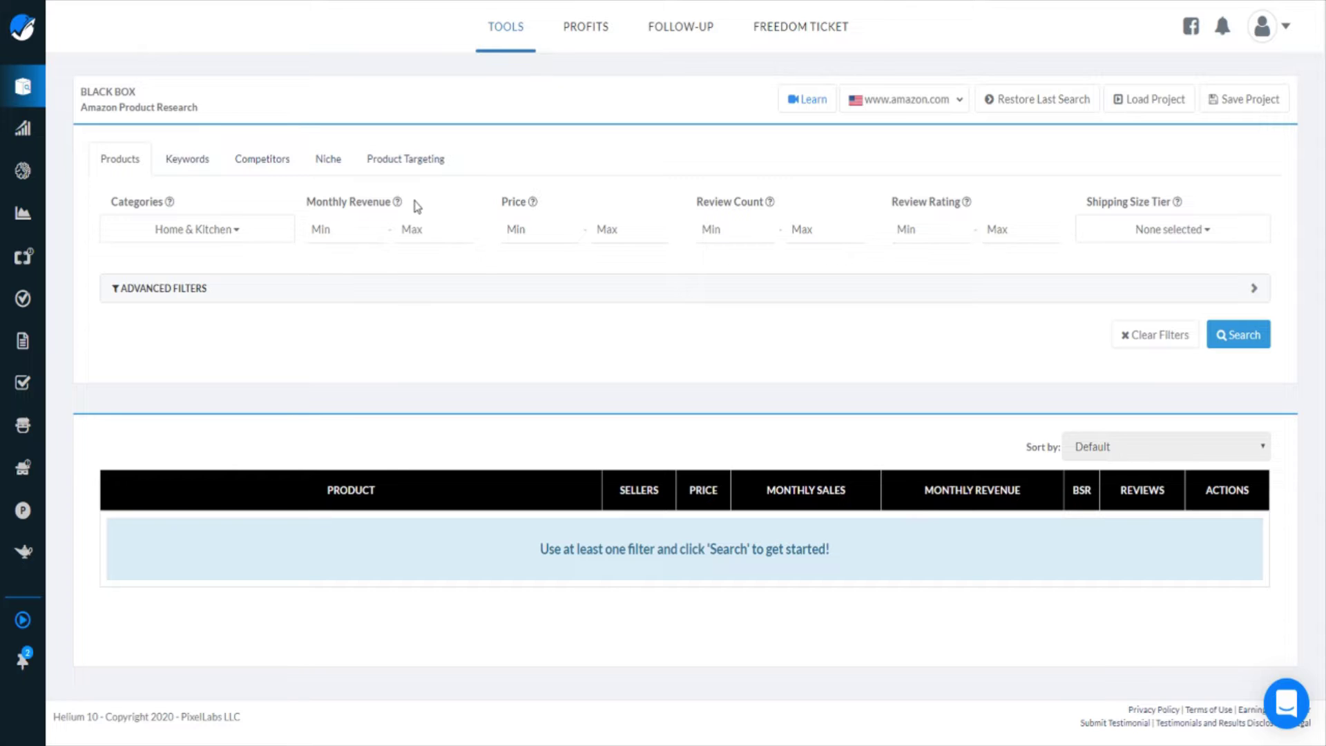
# Set the price filter to a range of 15 to 30 and the maximum review count to 75
pyautogui.moveTo(403, 208)
pyautogui.click(613, 228)
pyautogui.write('30')
pyautogui.click(530, 234)
pyautogui.write('15')
pyautogui.click(807, 229)
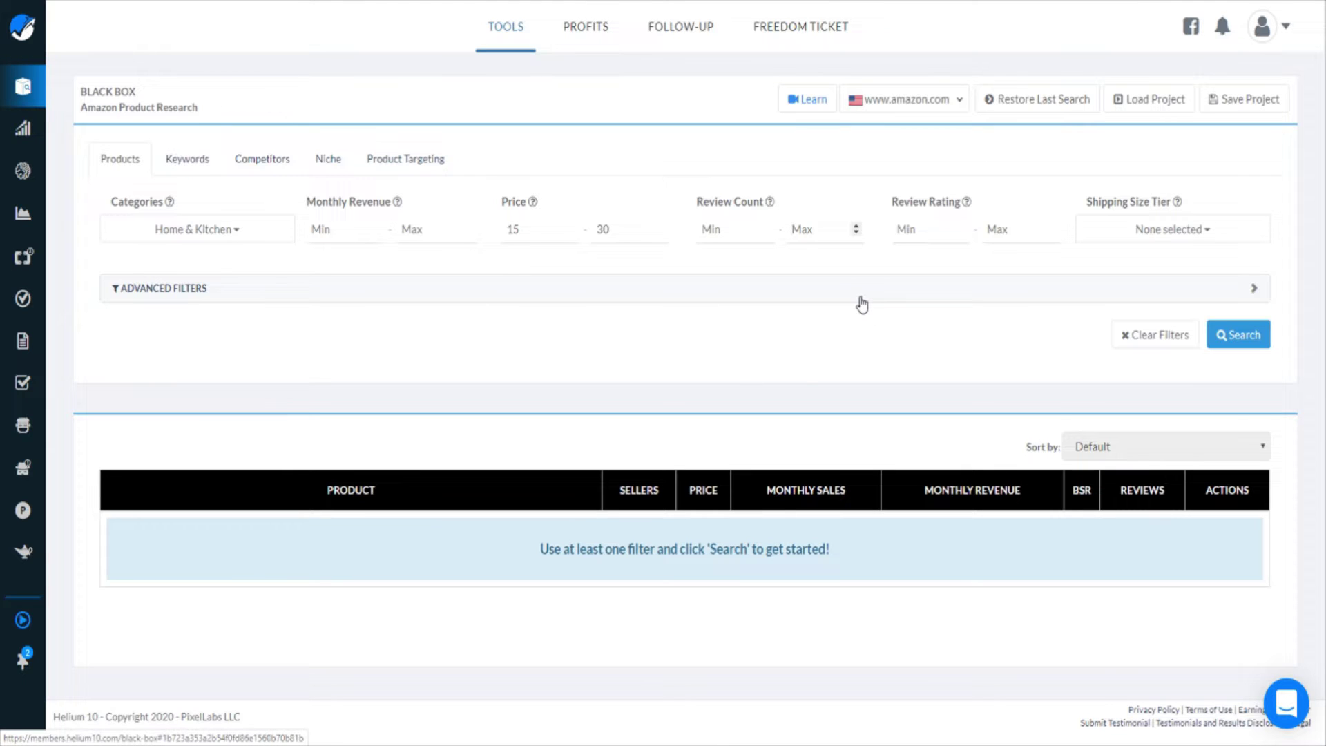
pyautogui.write('75')
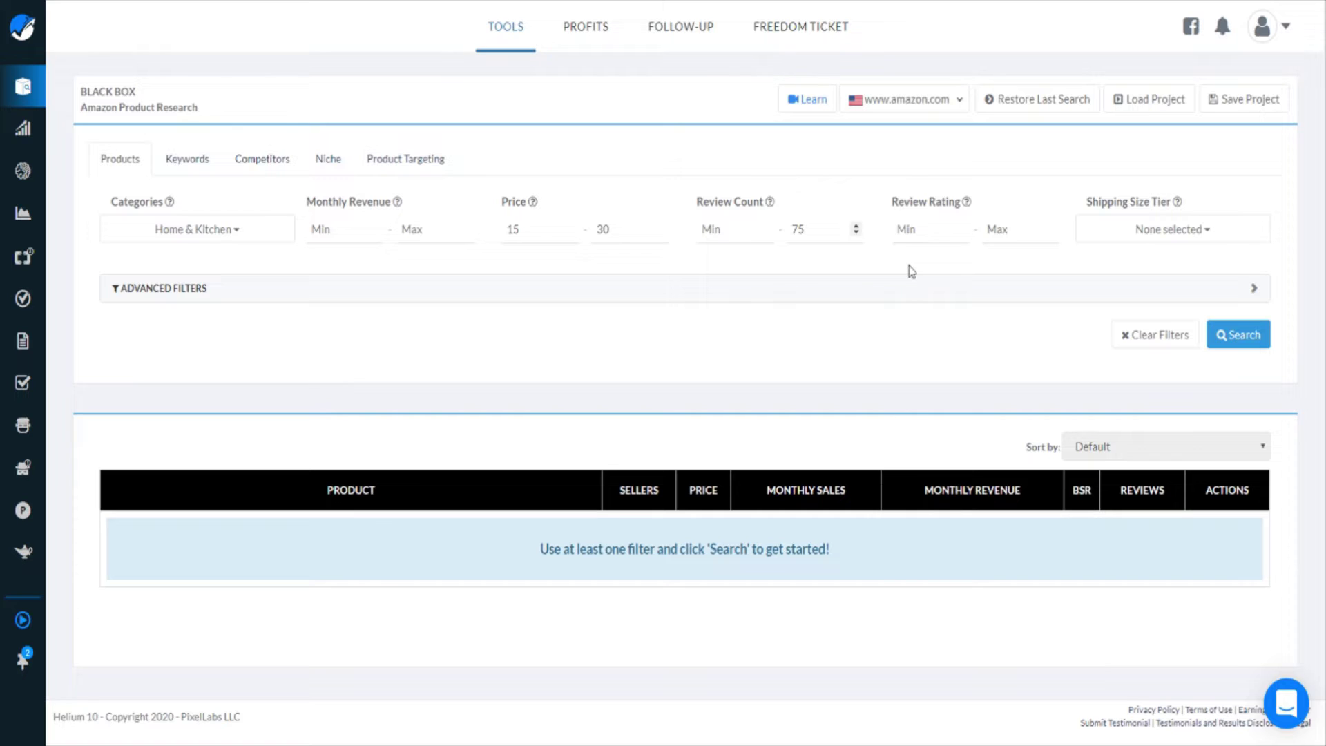
pyautogui.click(1005, 235)
pyautogui.write('3.5')
pyautogui.press('BackSpace')
# Limit the shipping size tier to Small Standard-Size and Large Standard-Size
pyautogui.click(1228, 240)
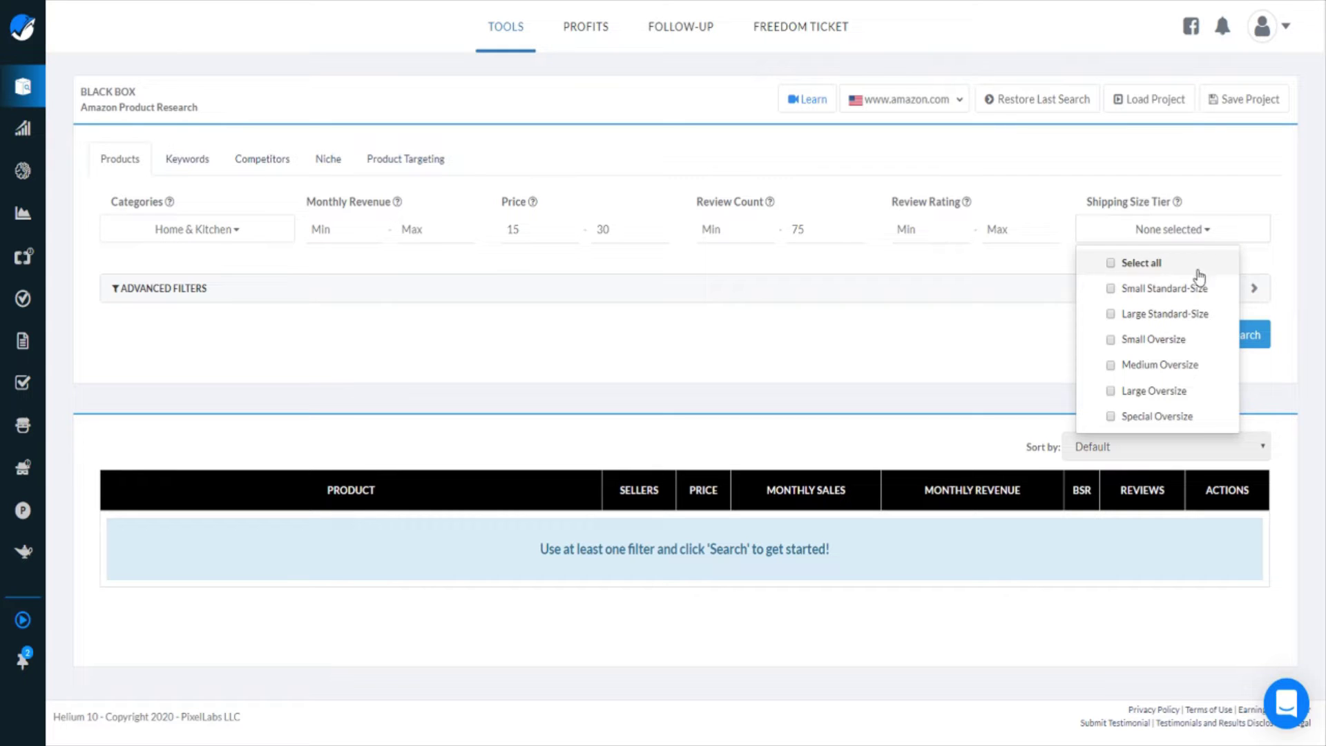
pyautogui.click(1143, 292)
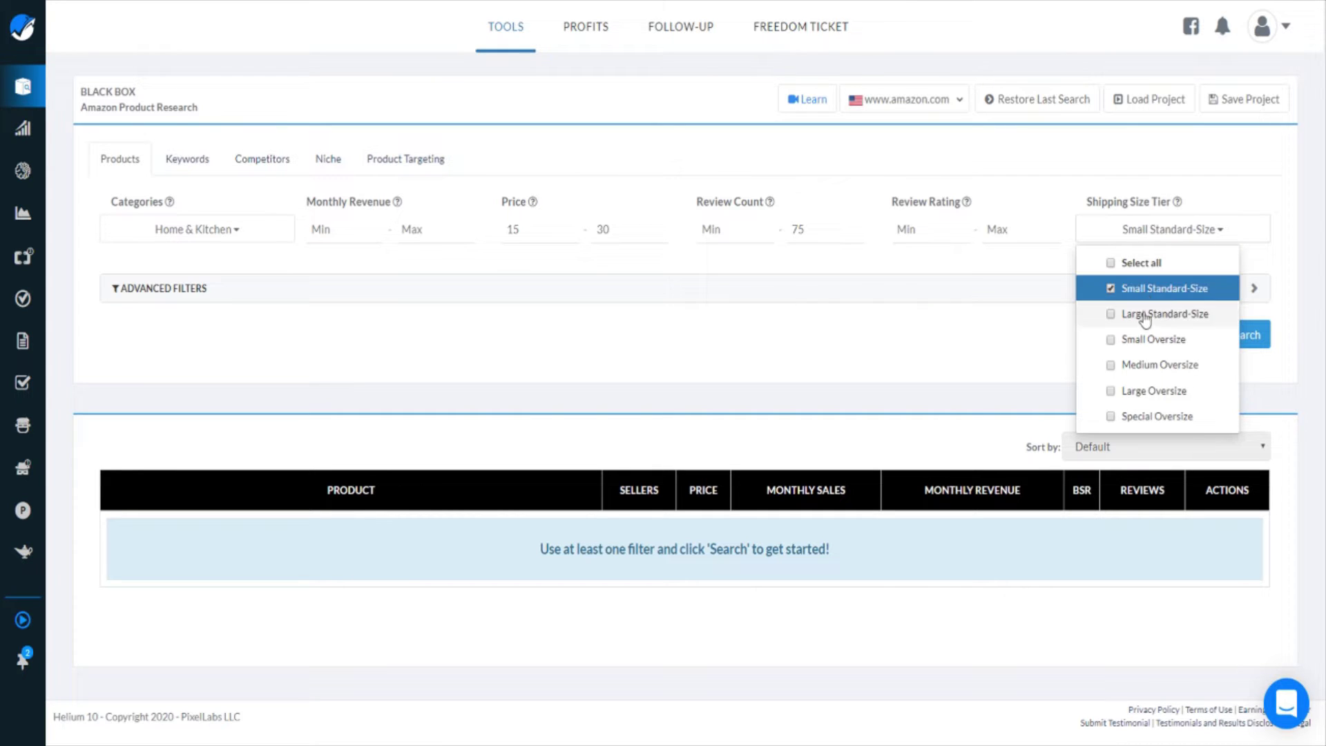
pyautogui.click(1142, 317)
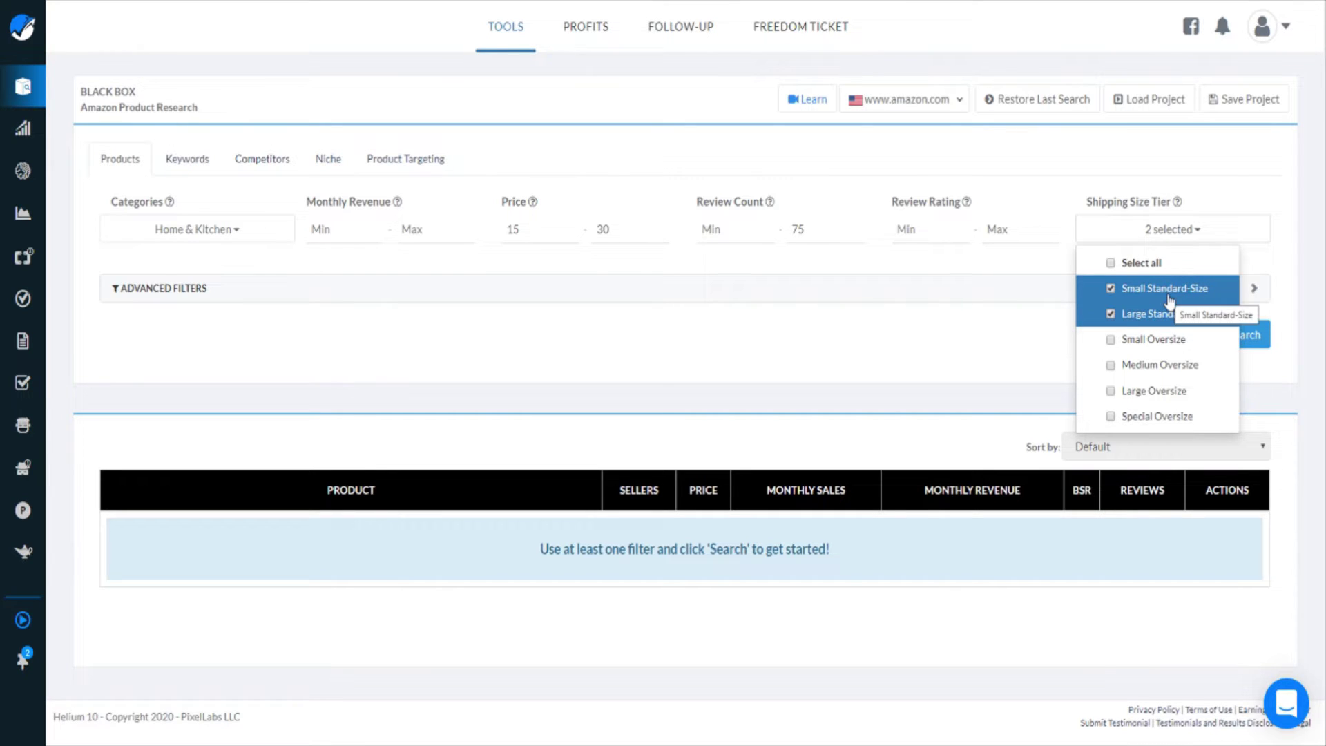
pyautogui.click(965, 330)
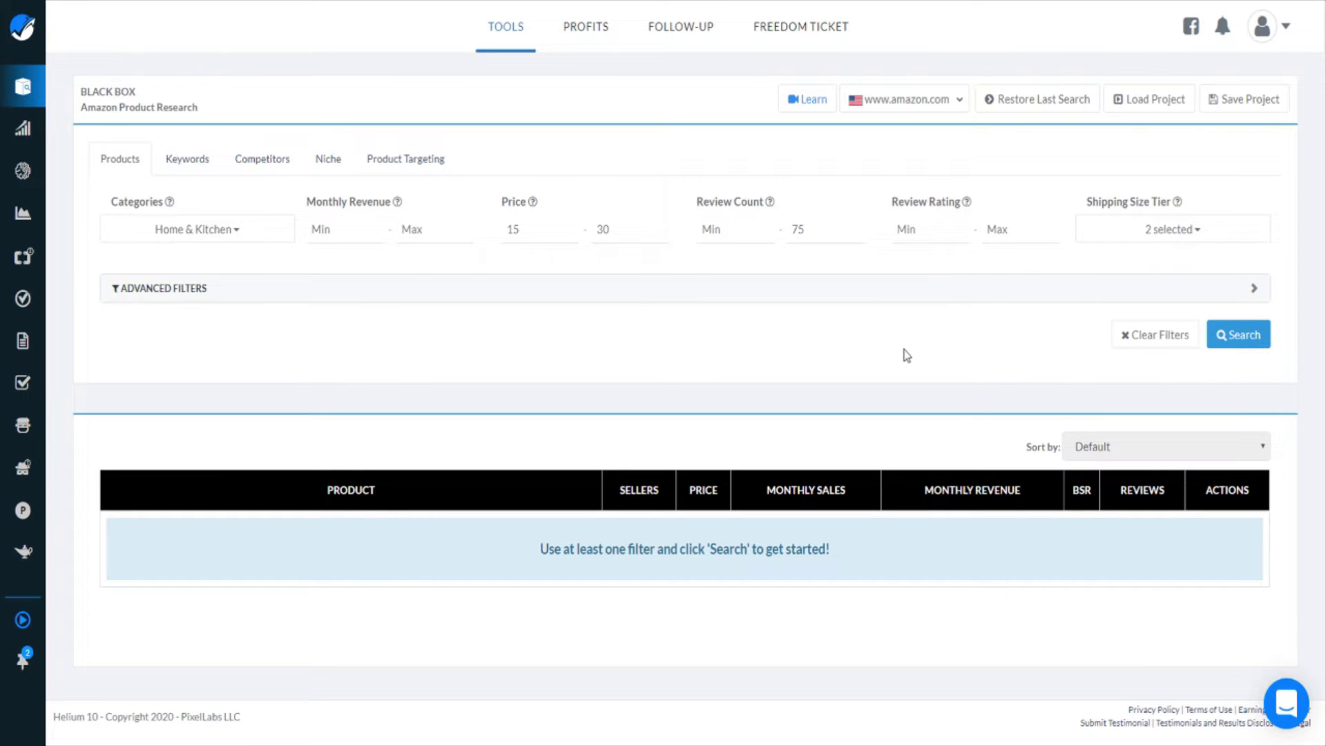
# In the advanced filters, set minimum monthly sales to 300 units and the maximum number of sellers to 2
pyautogui.click(115, 290)
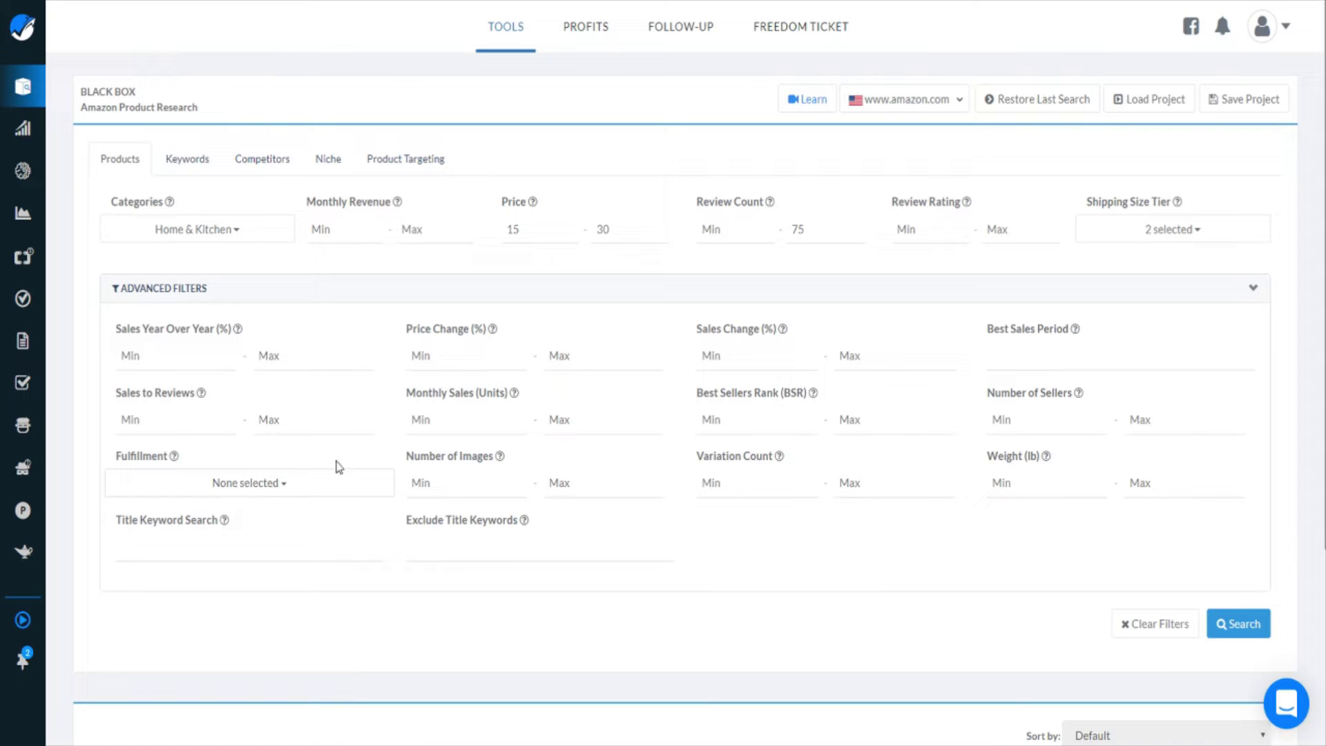
pyautogui.click(453, 429)
pyautogui.write('300')
pyautogui.click(1165, 424)
pyautogui.write('2')
# Restrict the fulfillment filter to FBA
pyautogui.click(242, 492)
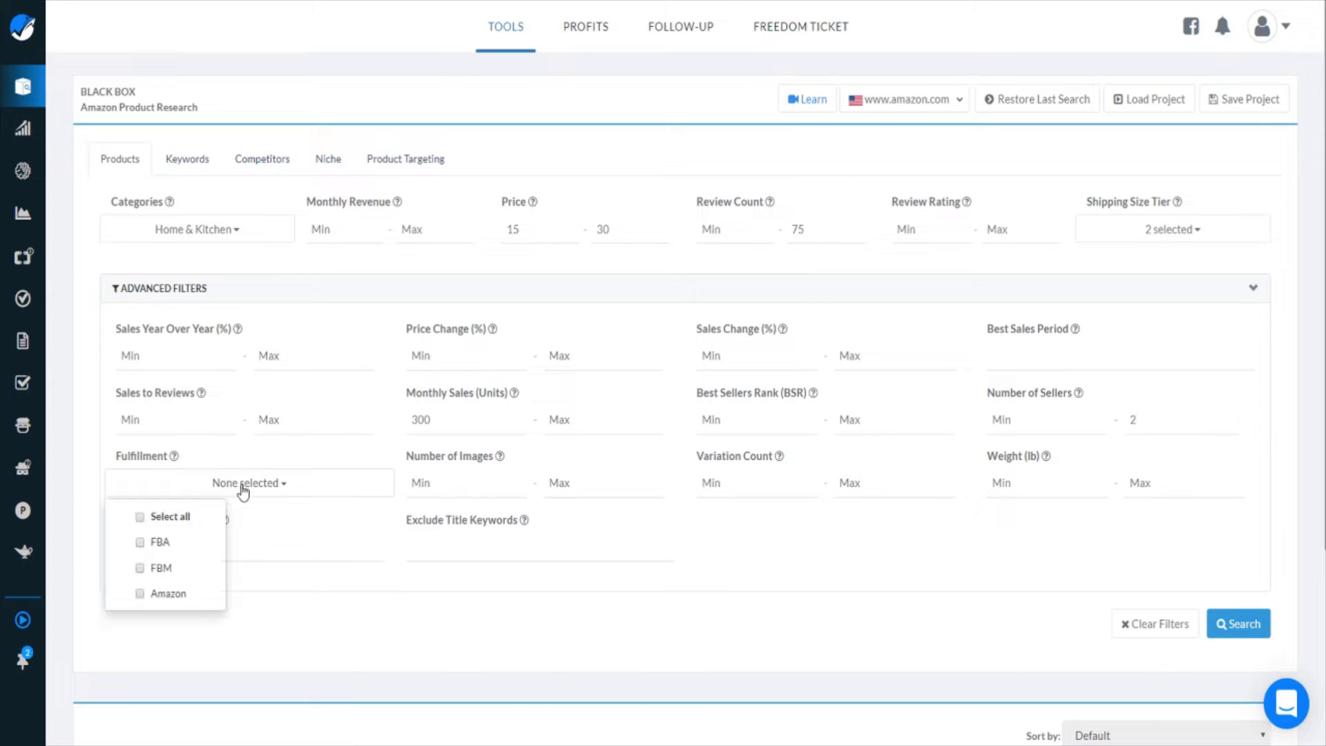
pyautogui.click(181, 548)
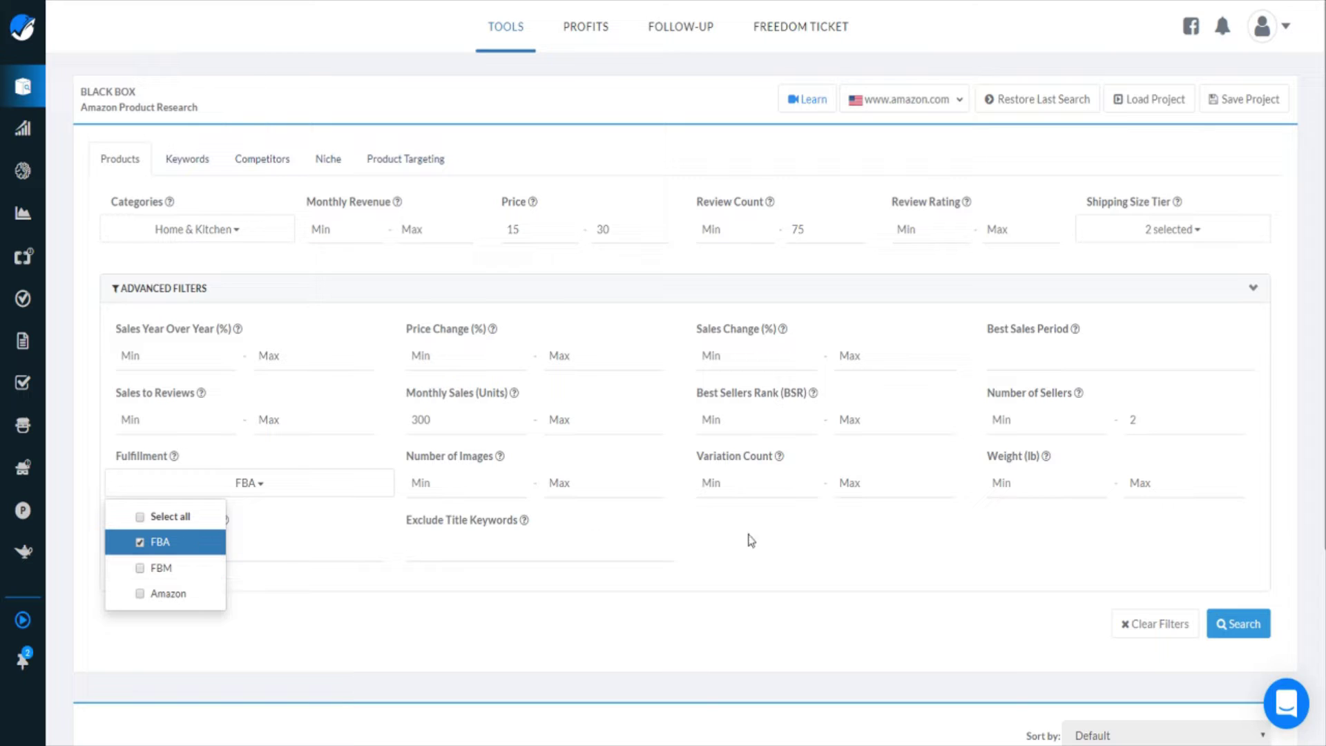
pyautogui.click(801, 541)
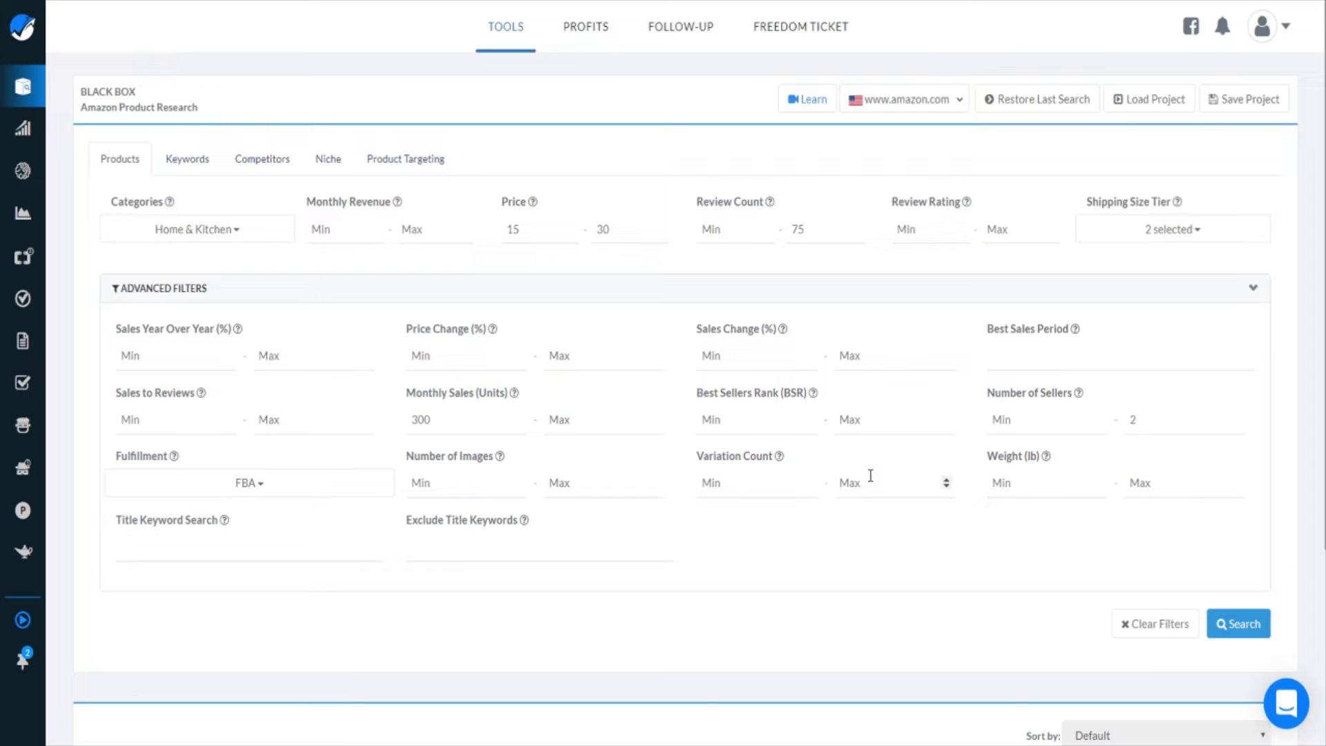
# Set the maximum variation count to 2 and the maximum weight to 2 lb
pyautogui.write('2')
pyautogui.click(1158, 480)
pyautogui.write('2')
# Run the product search with the chosen filters and look through the listed products
pyautogui.click(1237, 623)
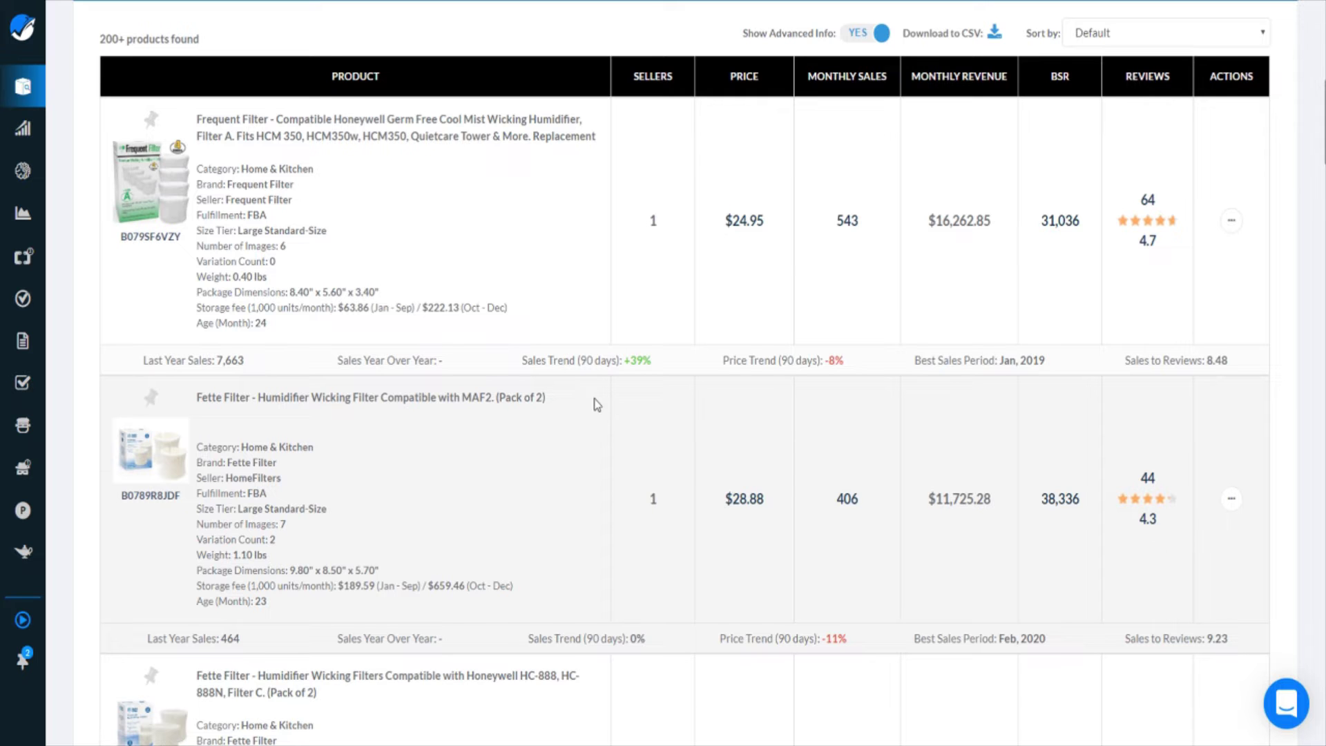
pyautogui.scroll(-5, 594, 406)
pyautogui.scroll(-15, 592, 408)
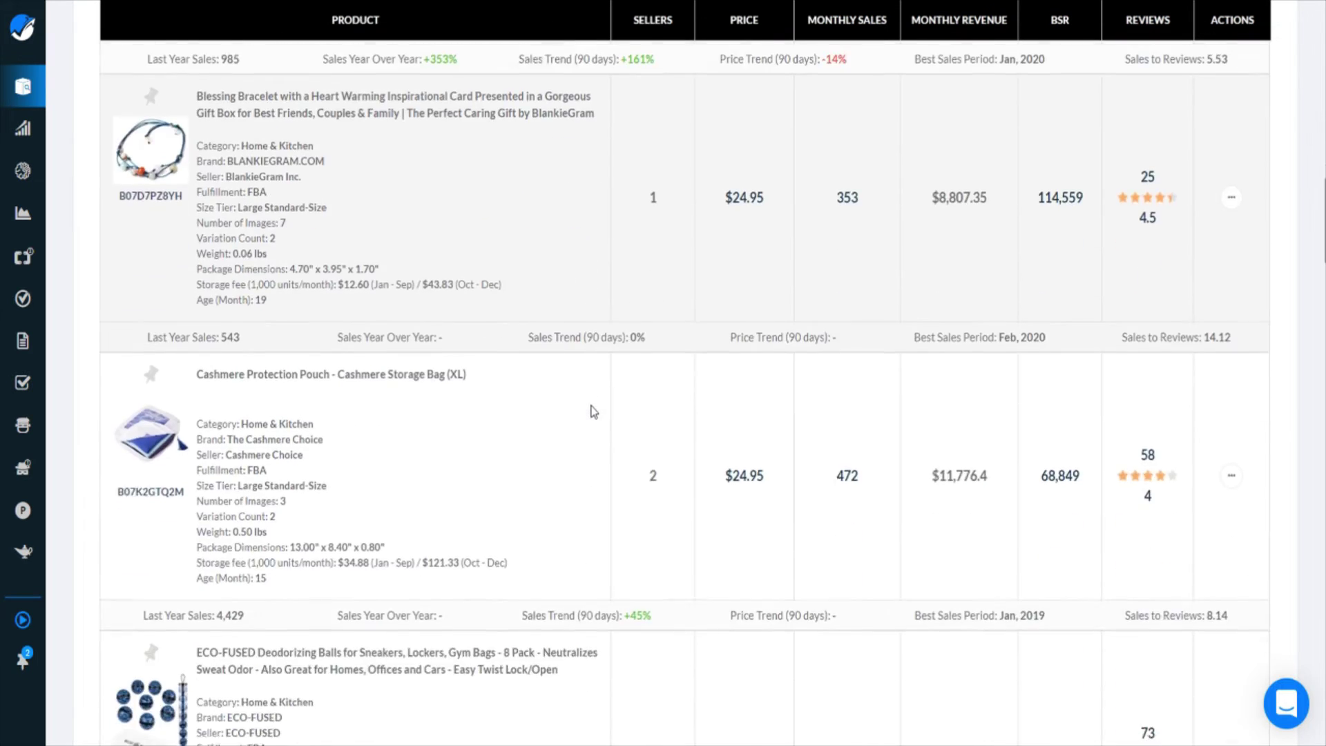
pyautogui.scroll(-3, 591, 410)
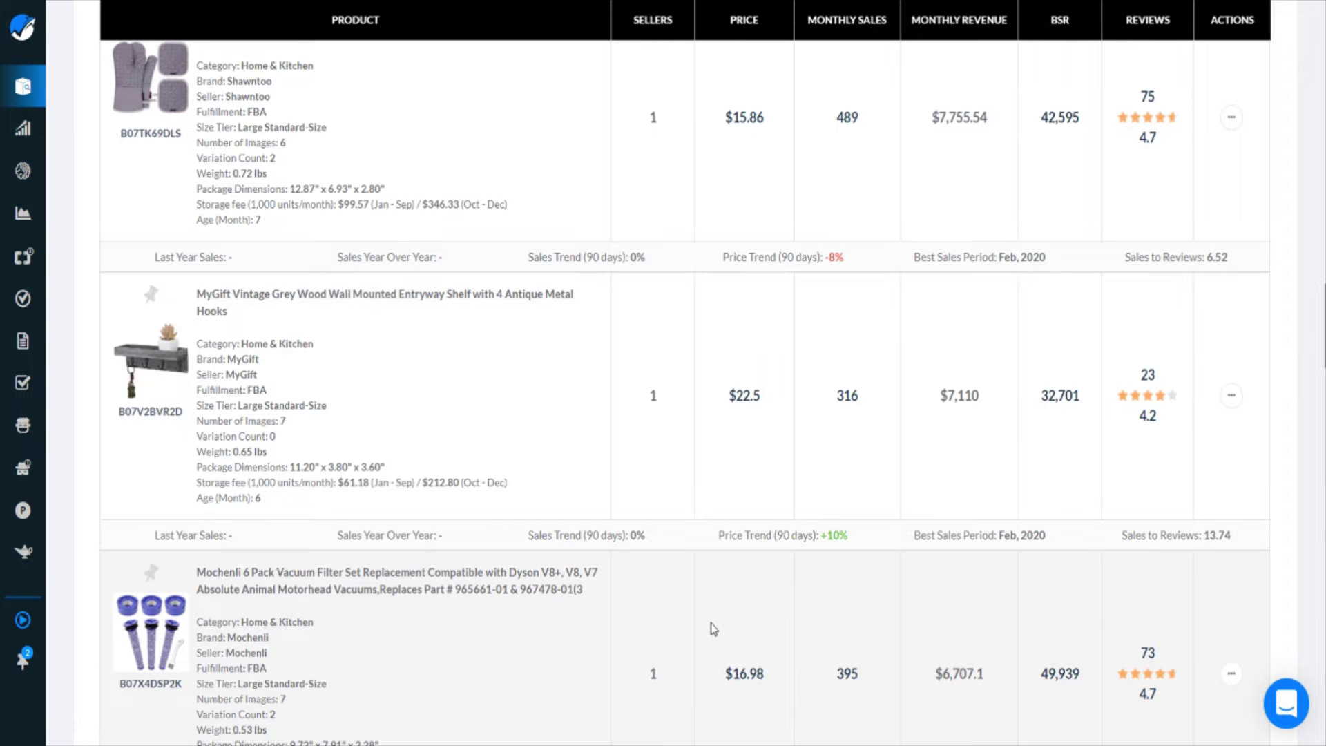
pyautogui.scroll(15, 711, 620)
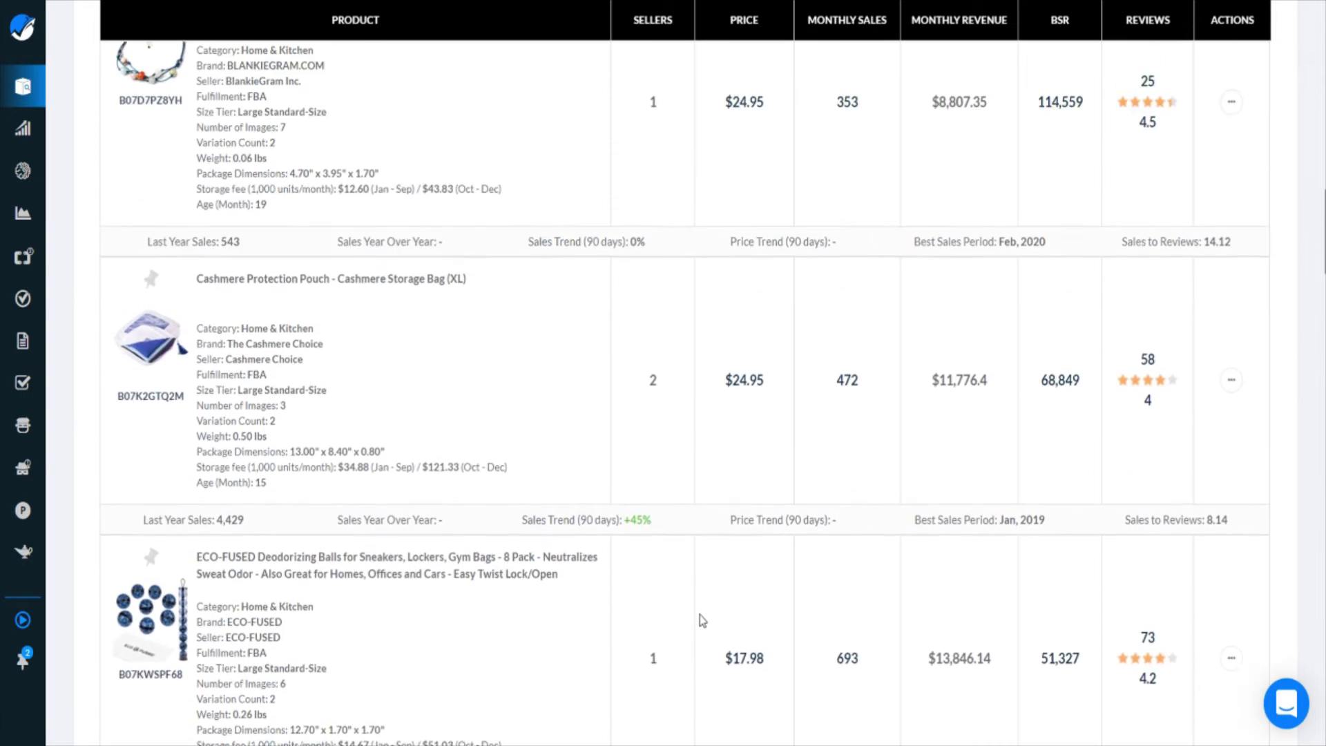
pyautogui.scroll(12, 699, 618)
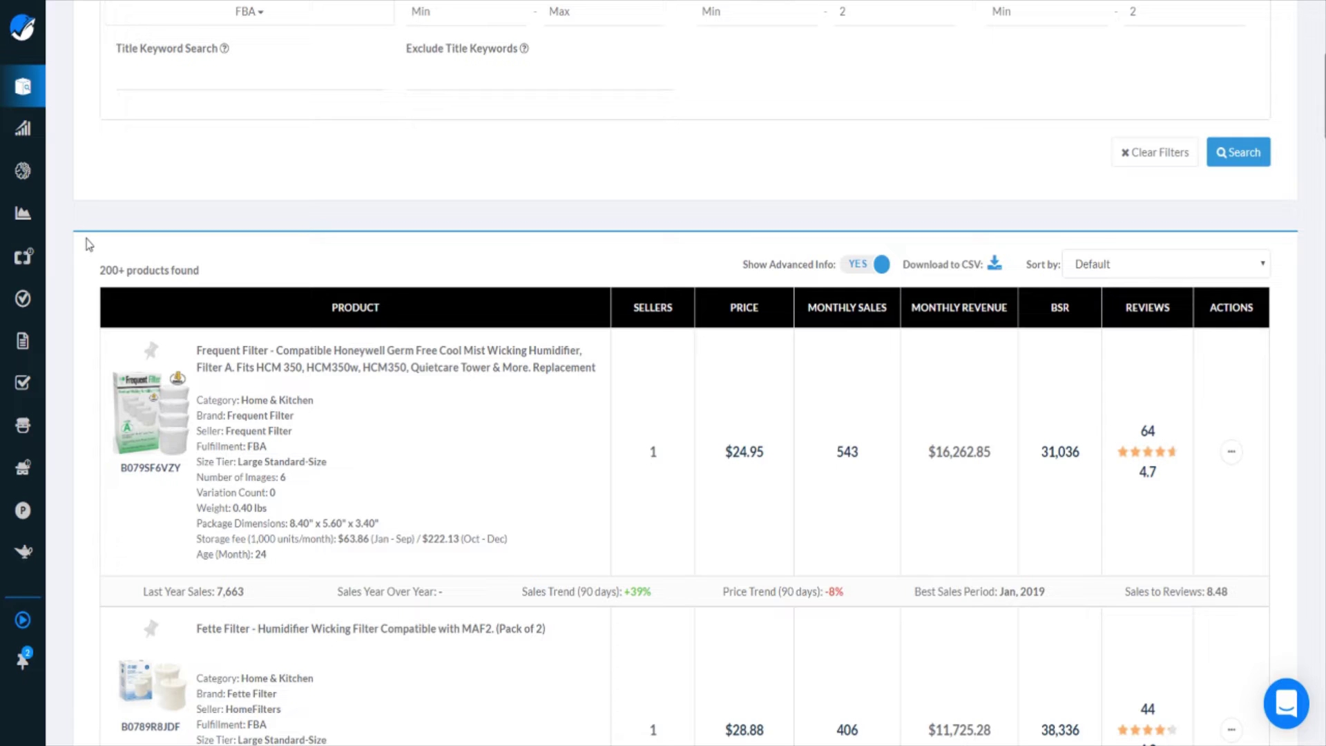
# Narrow the price filter to a maximum of 16 and run the product search again
pyautogui.scroll(4, 80, 262)
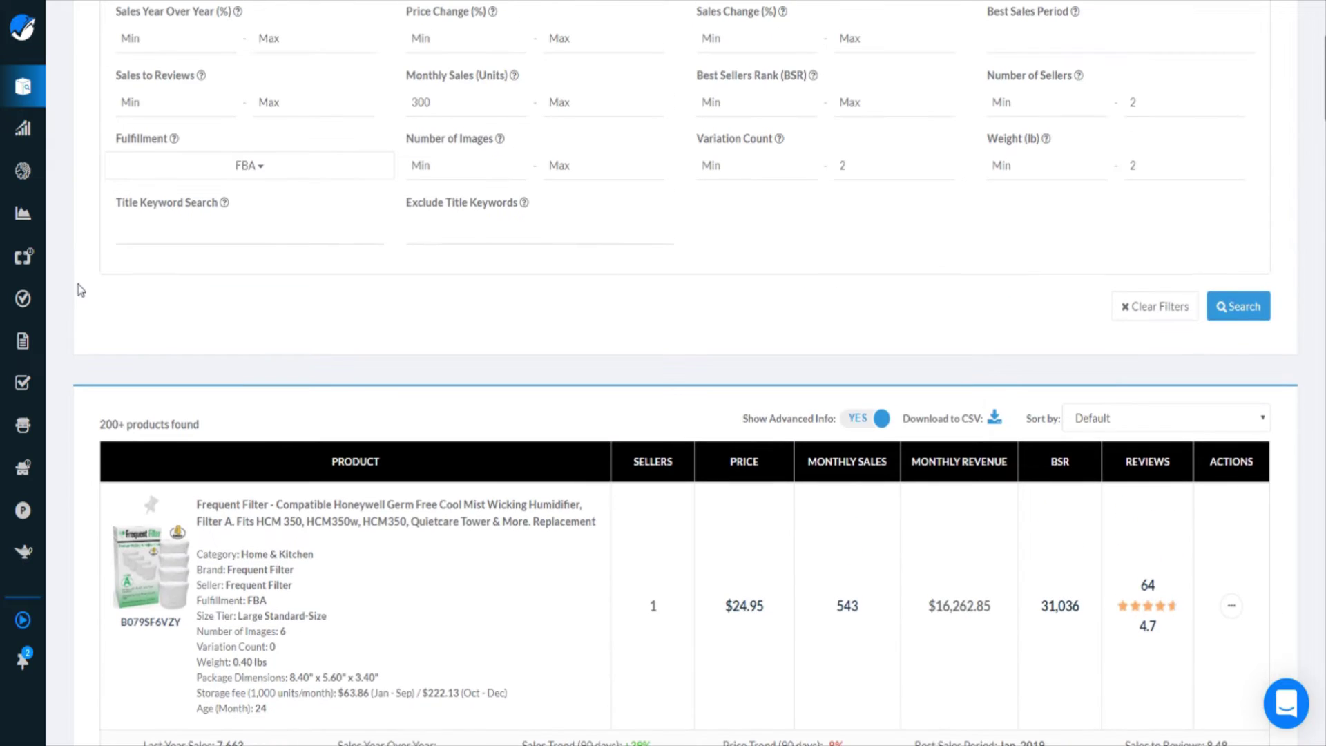
pyautogui.scroll(2, 84, 322)
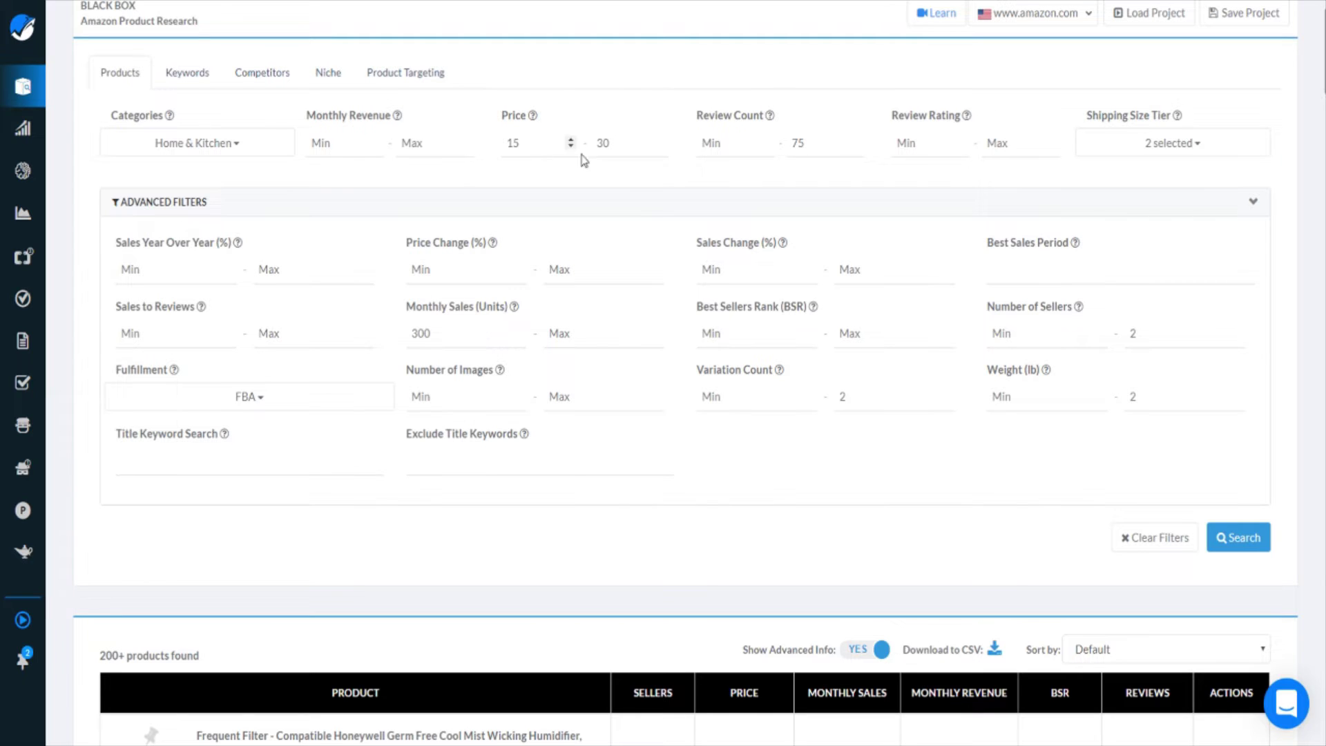
pyautogui.moveTo(618, 143); pyautogui.dragTo(598, 146)
pyautogui.write('16')
pyautogui.click(1239, 537)
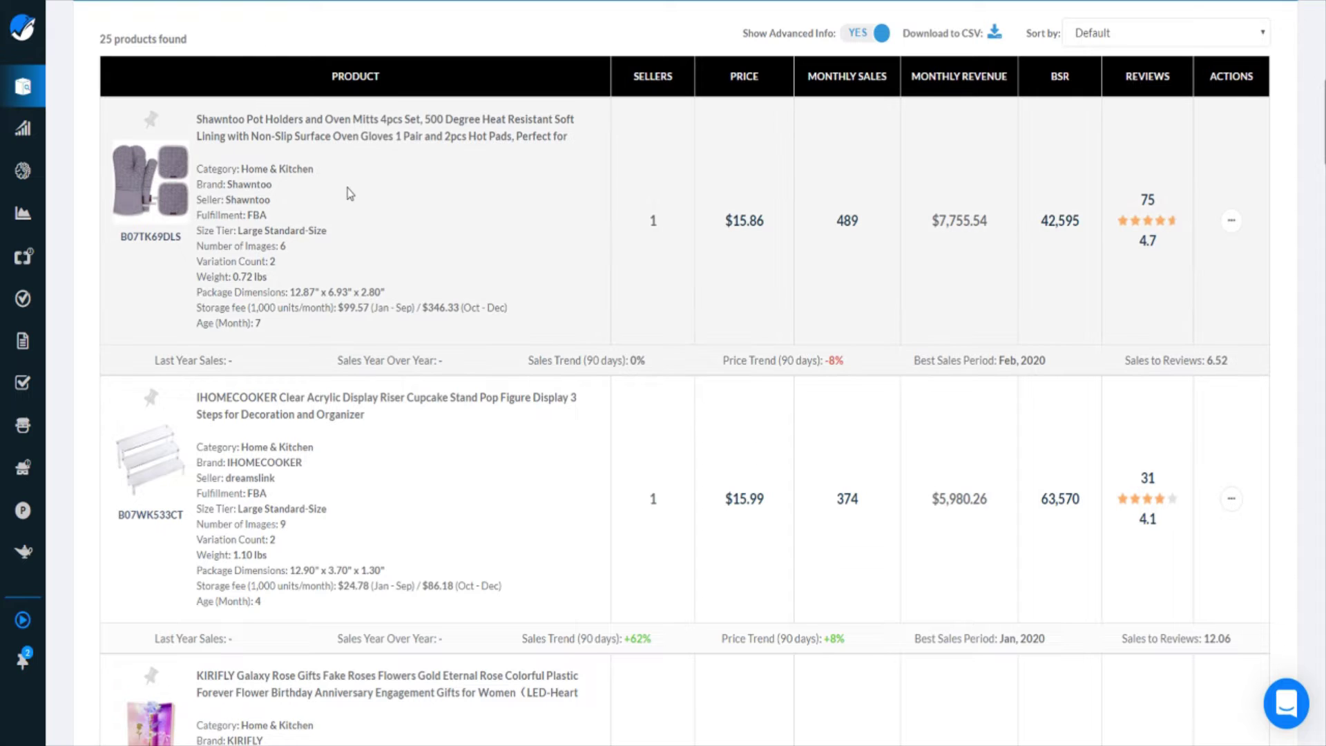
# Find the Pandaing 50 Pack flameless tea lights in the results and open their product page on Amazon
pyautogui.scroll(-5, 350, 194)
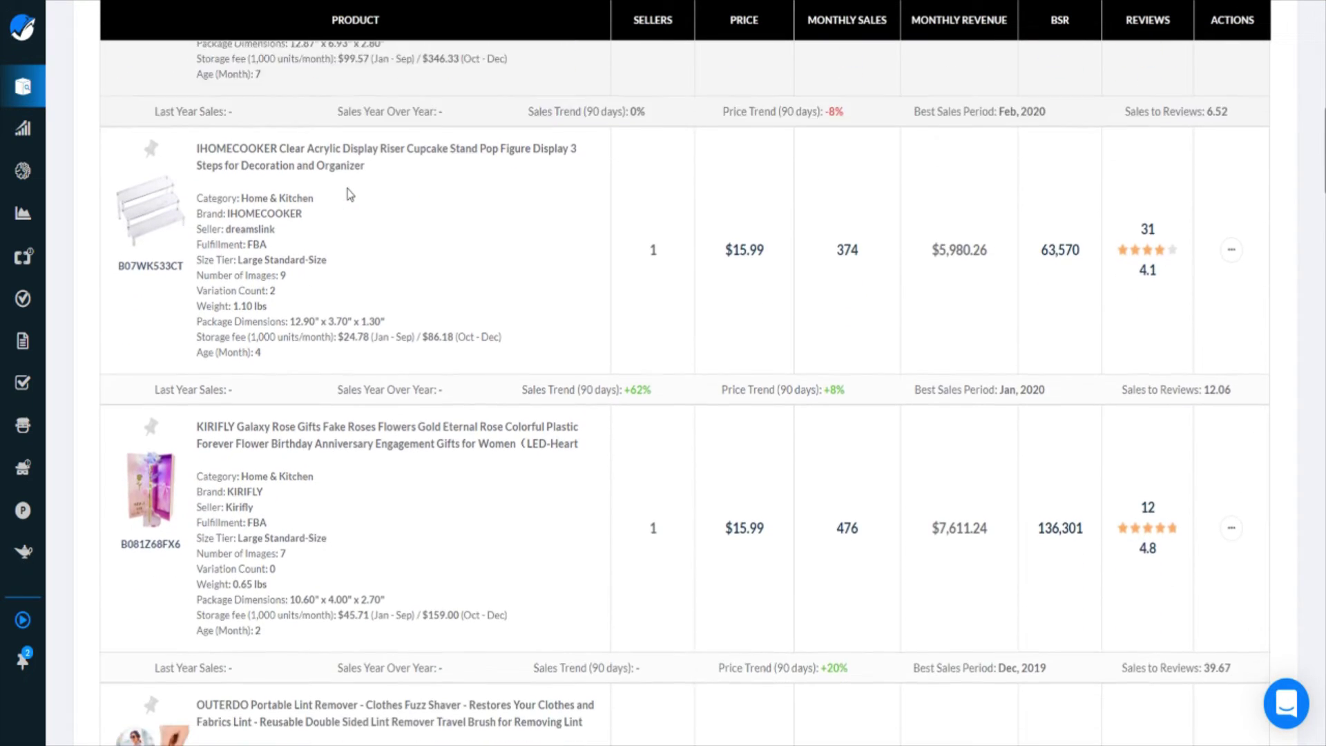
pyautogui.scroll(-5, 350, 193)
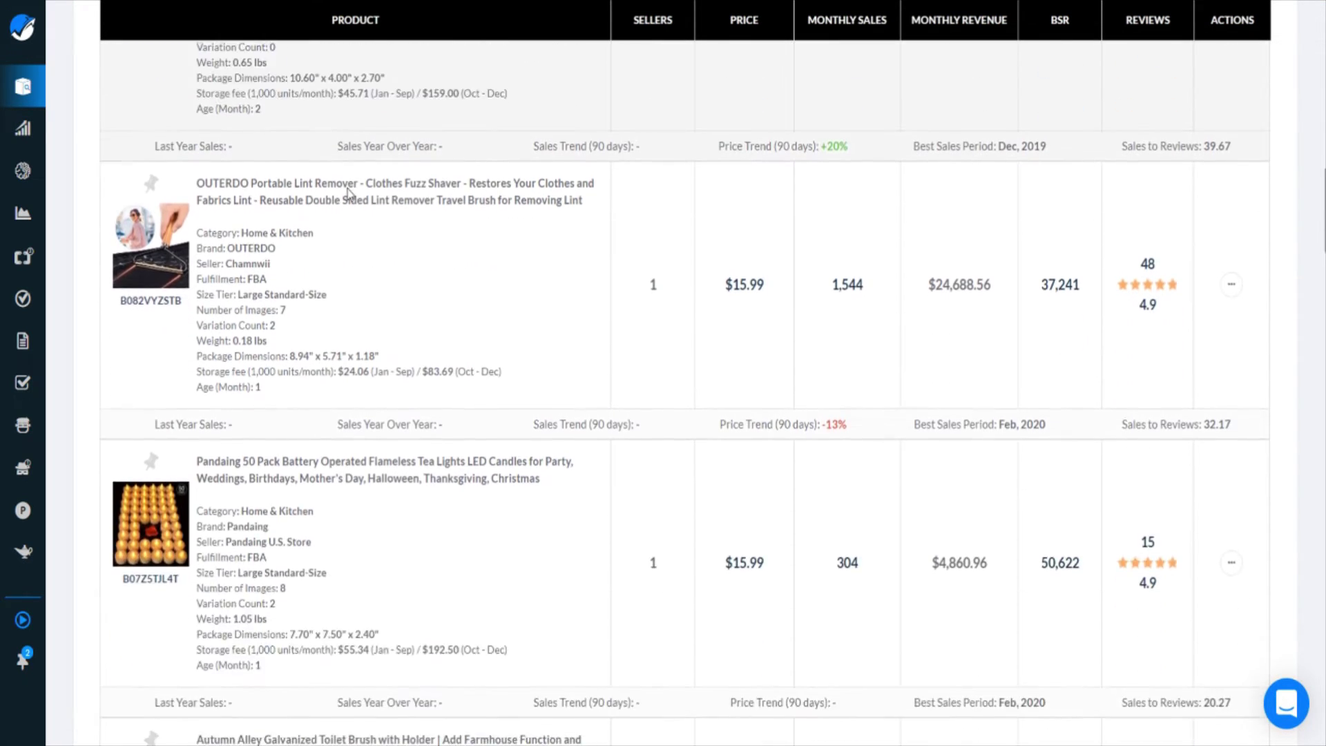
pyautogui.scroll(-3, 349, 187)
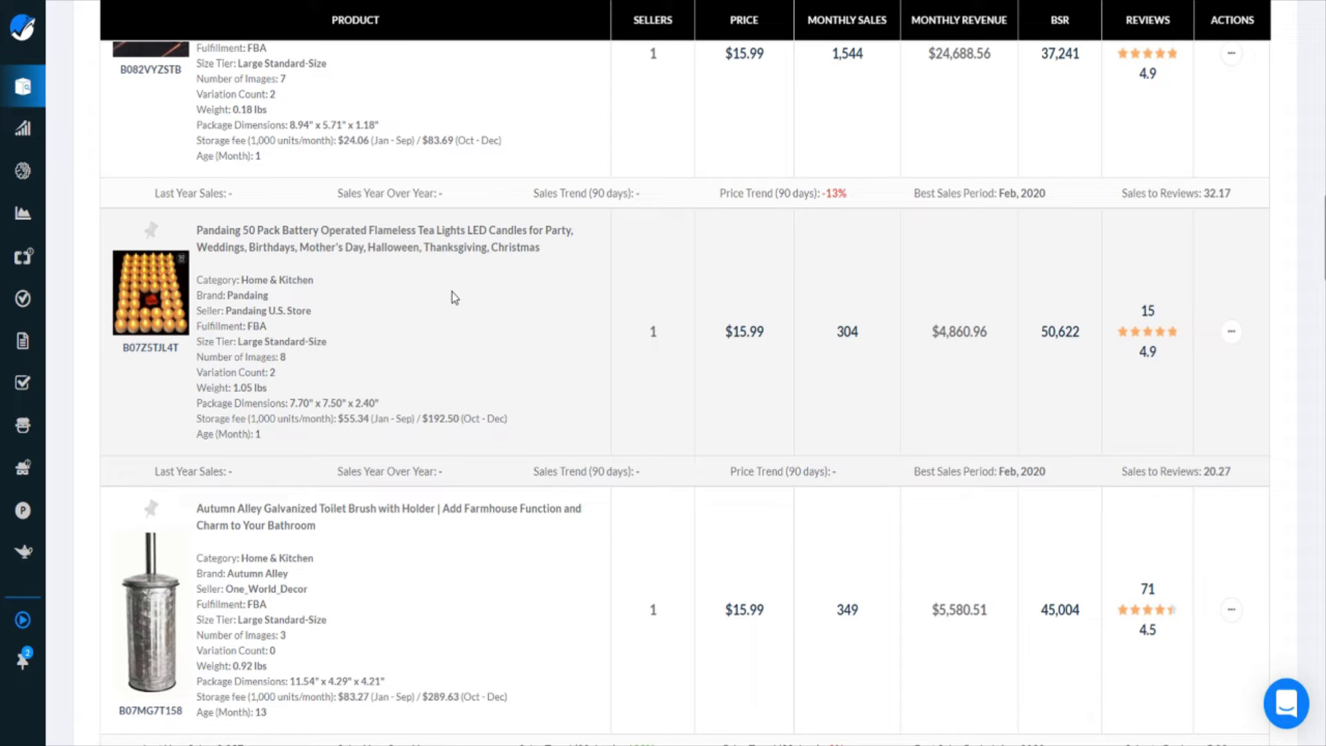
pyautogui.click(1231, 333)
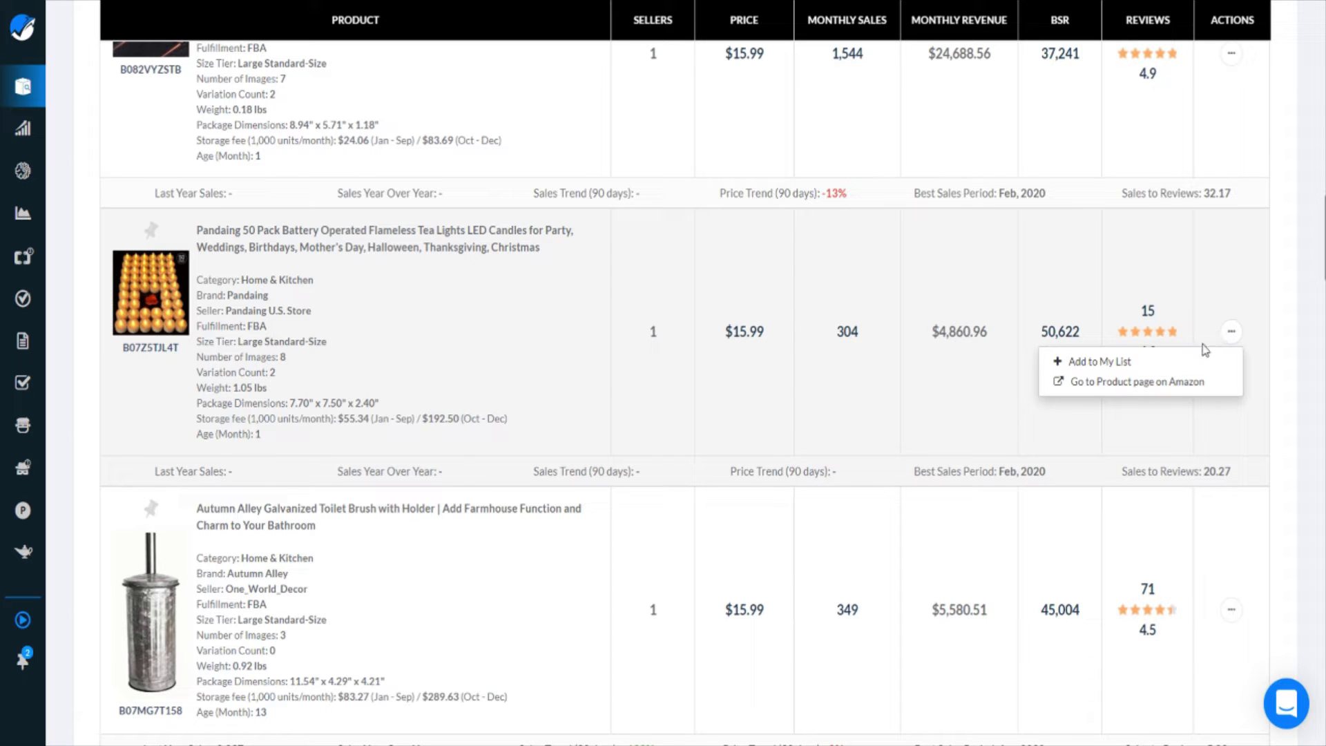
pyautogui.click(1175, 383)
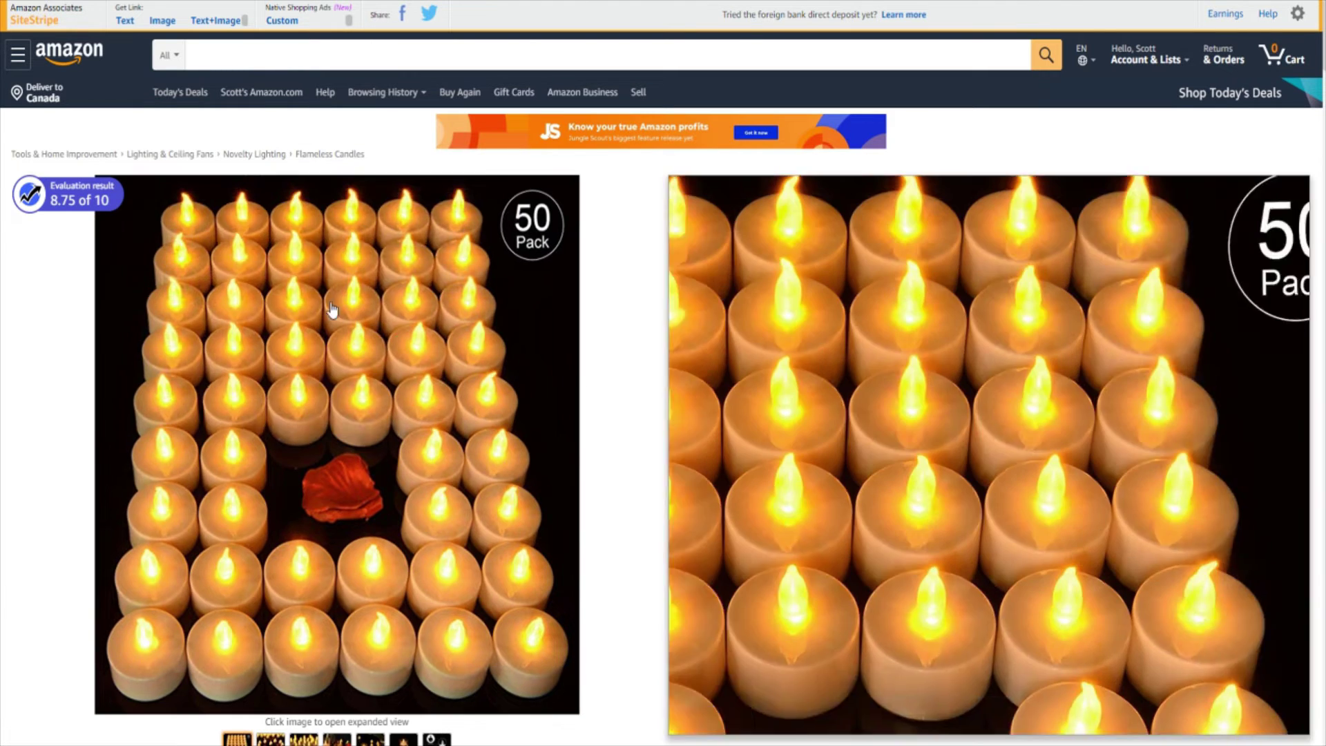
# Search all departments on Amazon for "flameless tea lights"
pyautogui.moveTo(140, 211)
pyautogui.moveTo(38, 197)
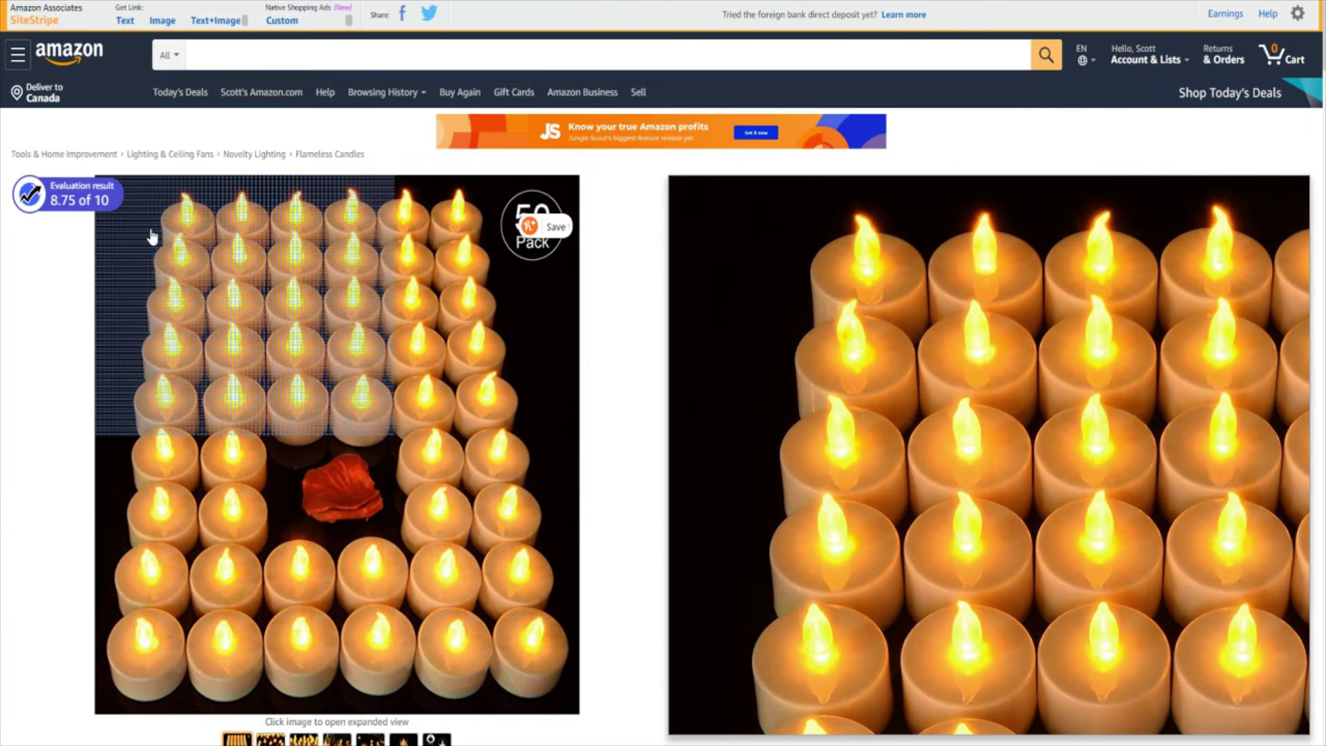
pyautogui.moveTo(64, 201)
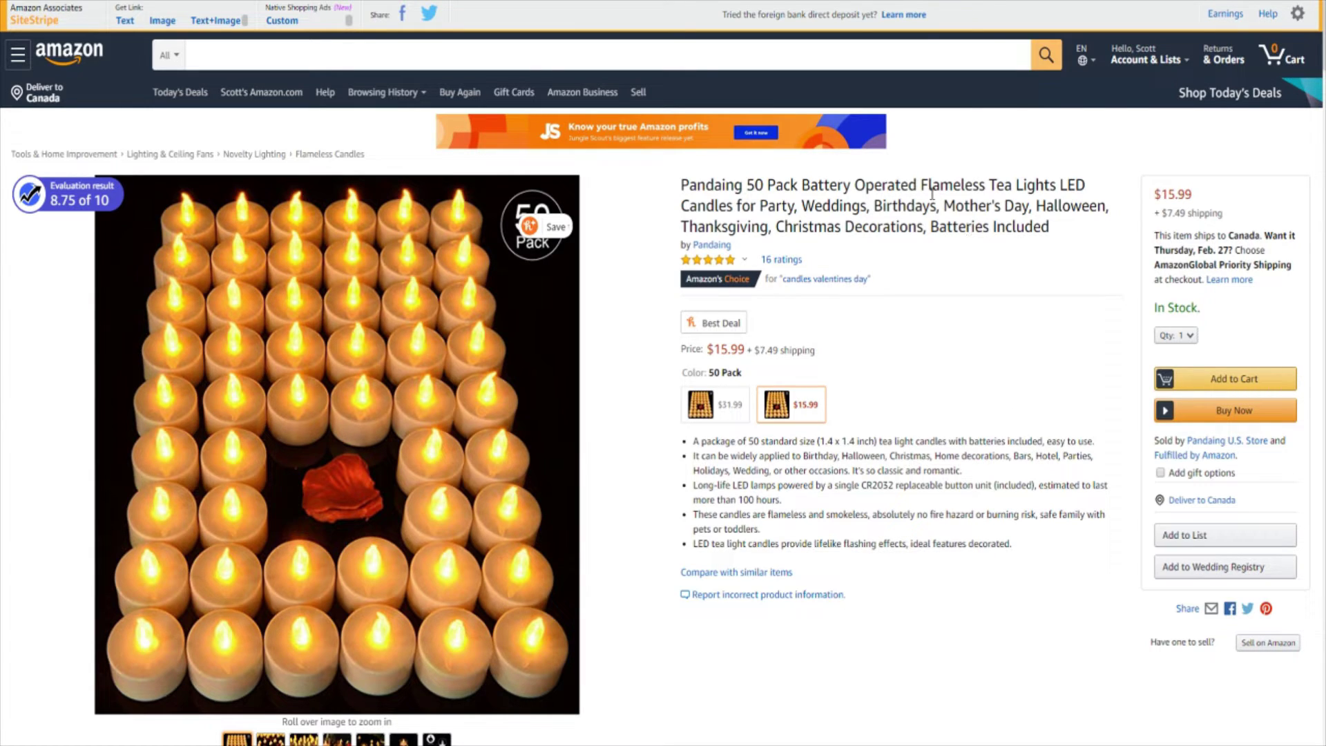
pyautogui.click(168, 56)
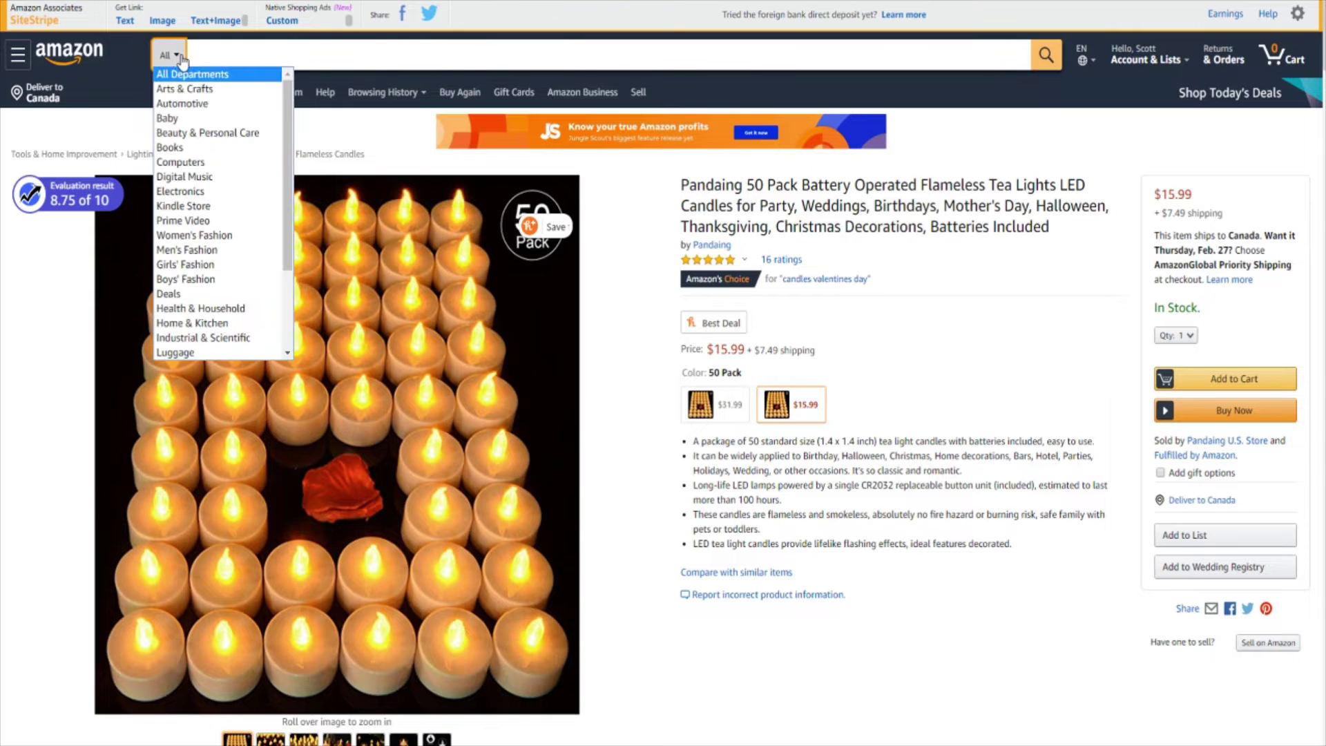
pyautogui.click(173, 74)
pyautogui.click(216, 54)
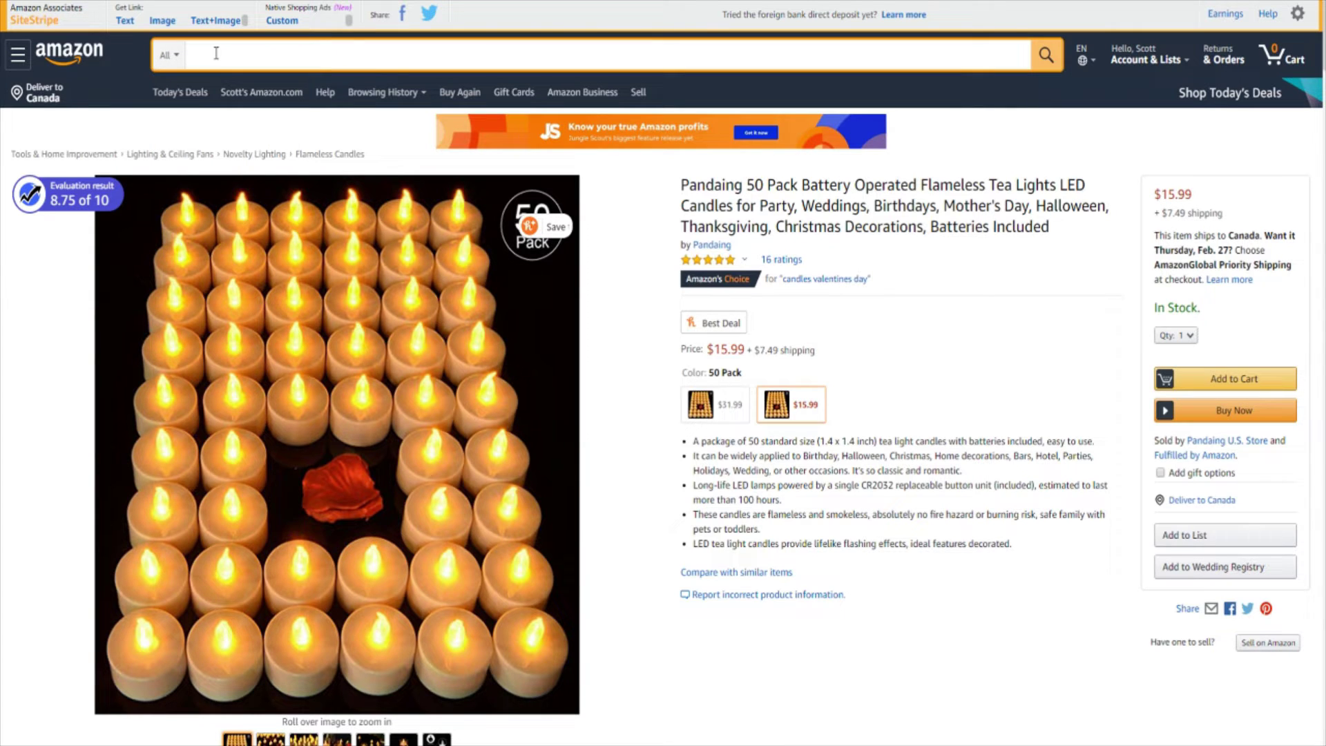
pyautogui.write('flameless tea light')
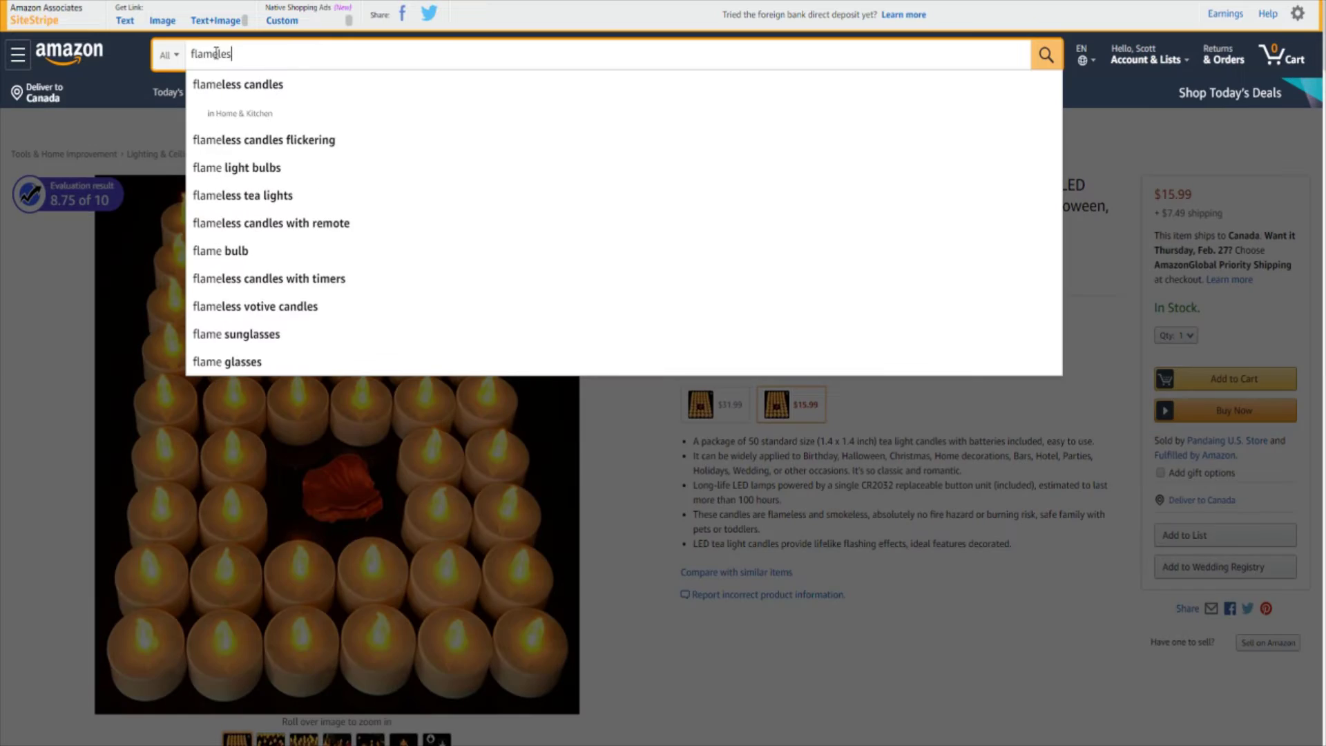
pyautogui.write('s')
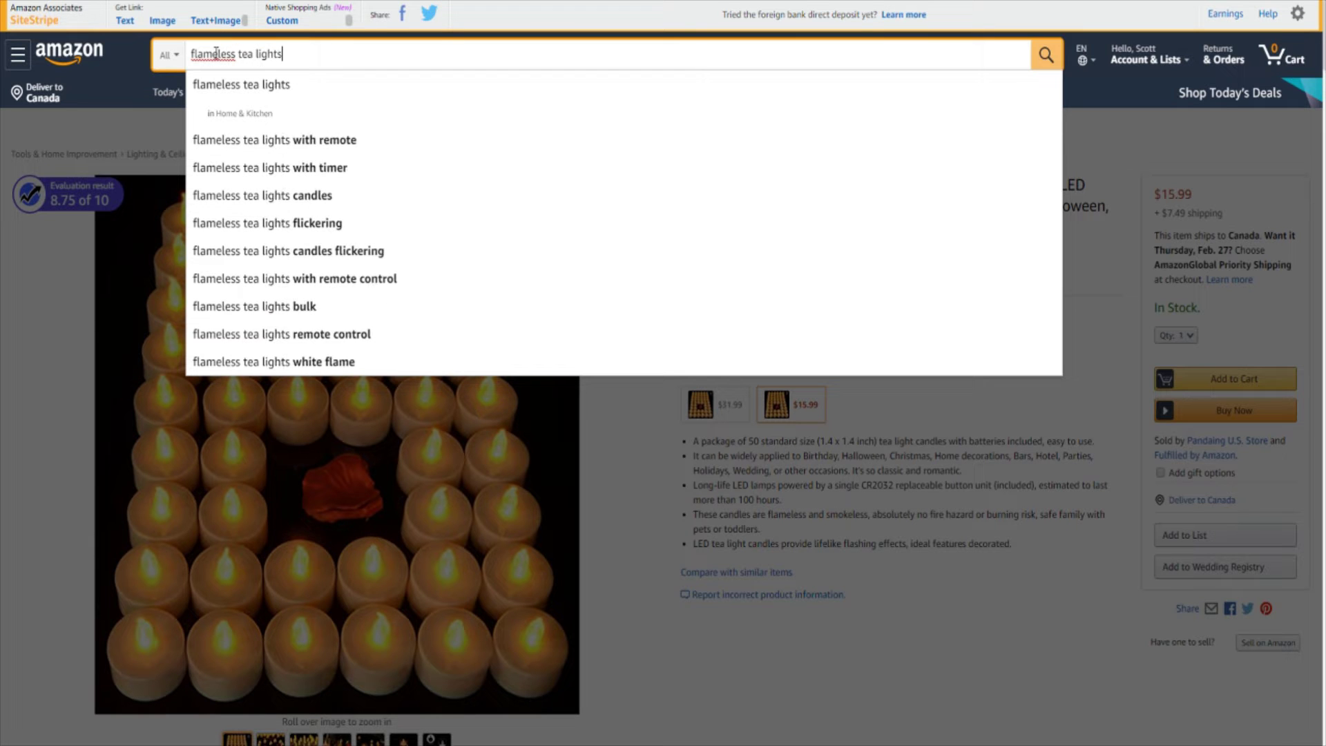
pyautogui.press('Return')
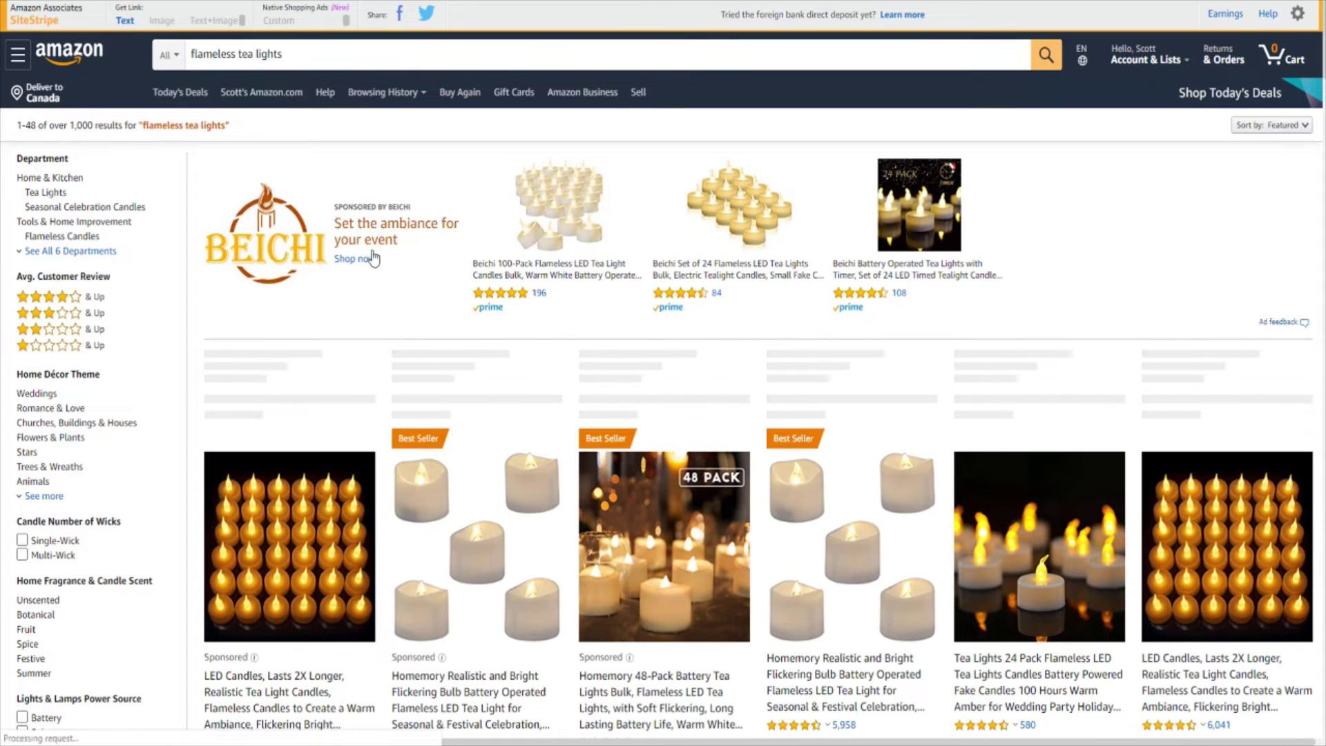
# Skim the search results and run the Helium 10 Xray product research on them
pyautogui.scroll(-9, 567, 311)
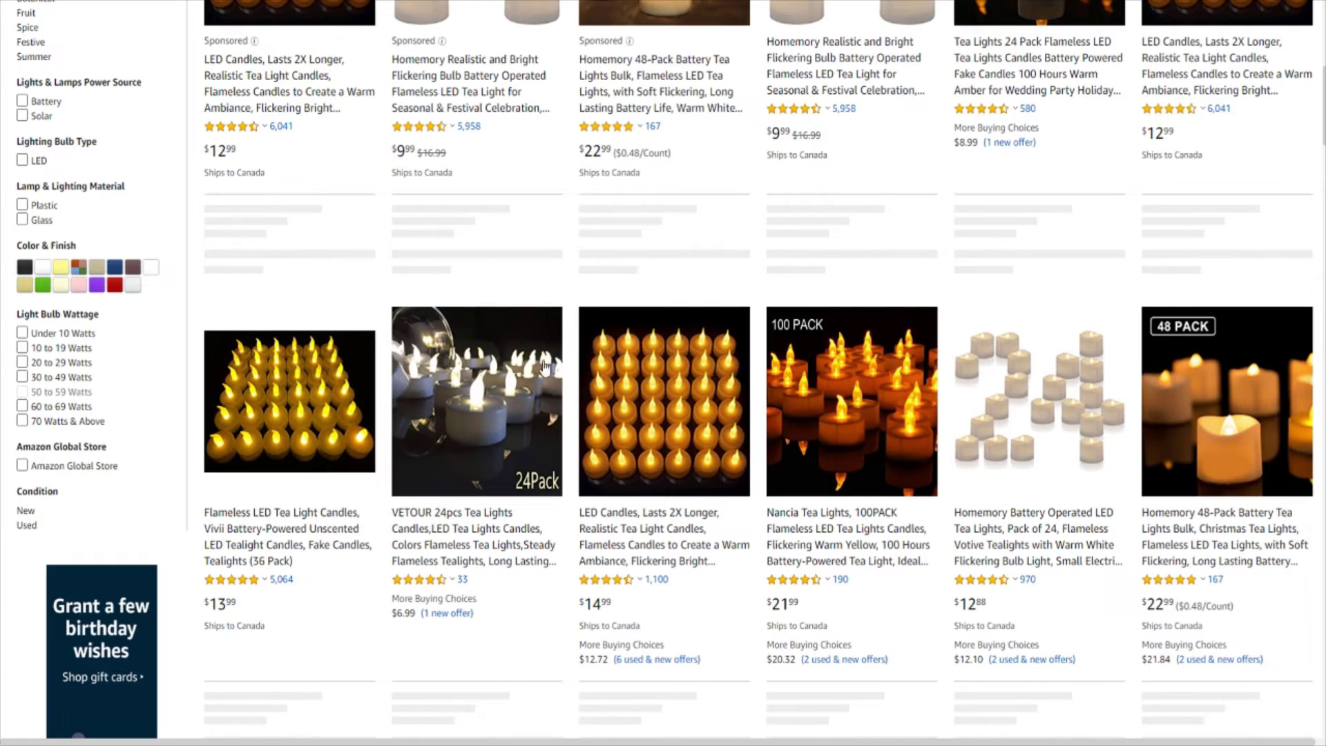
pyautogui.scroll(-6, 783, 366)
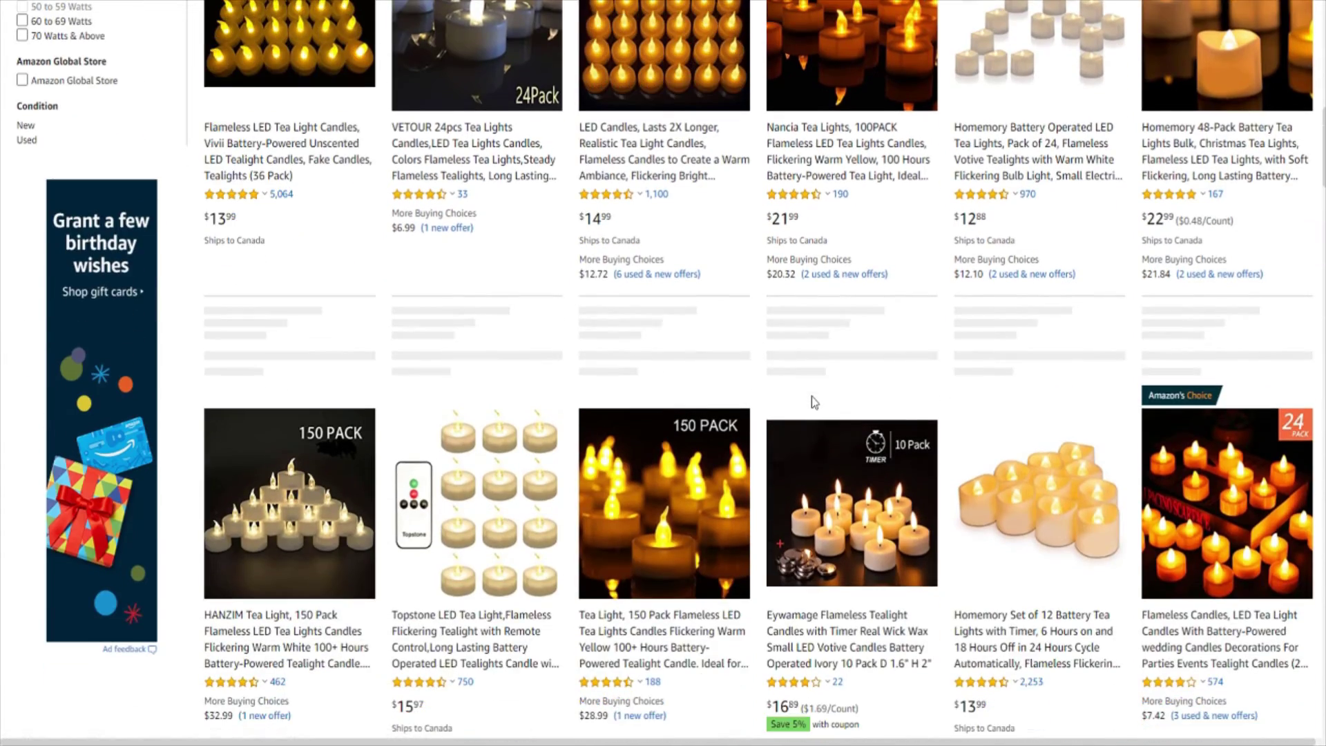
pyautogui.scroll(15, 799, 444)
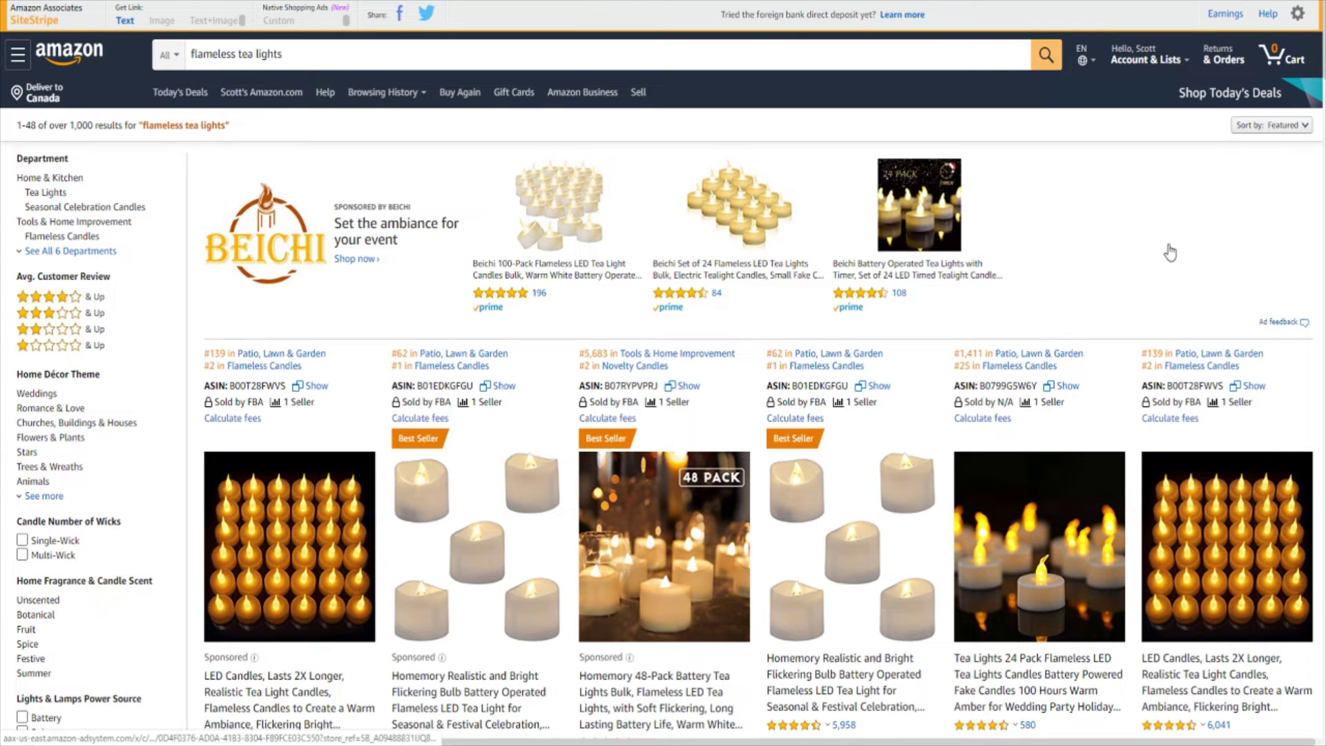
pyautogui.click(1146, 2)
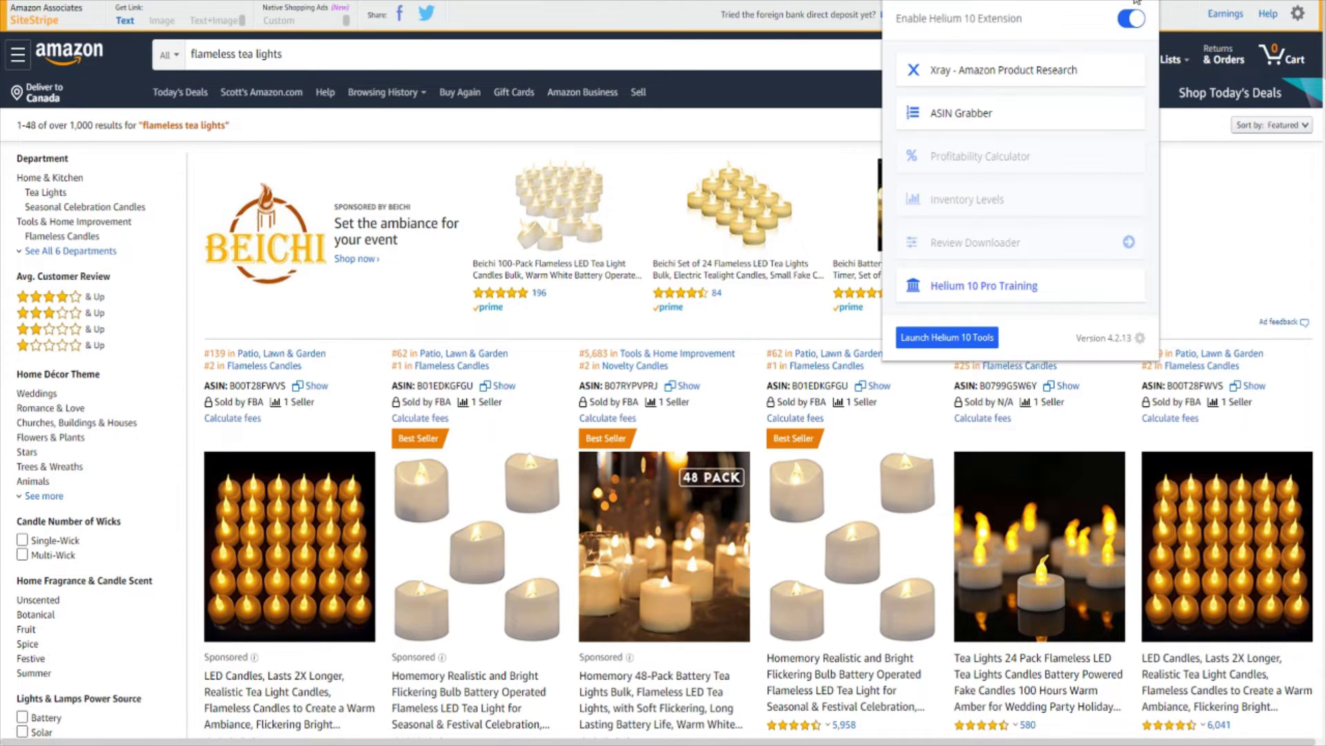
pyautogui.click(1009, 72)
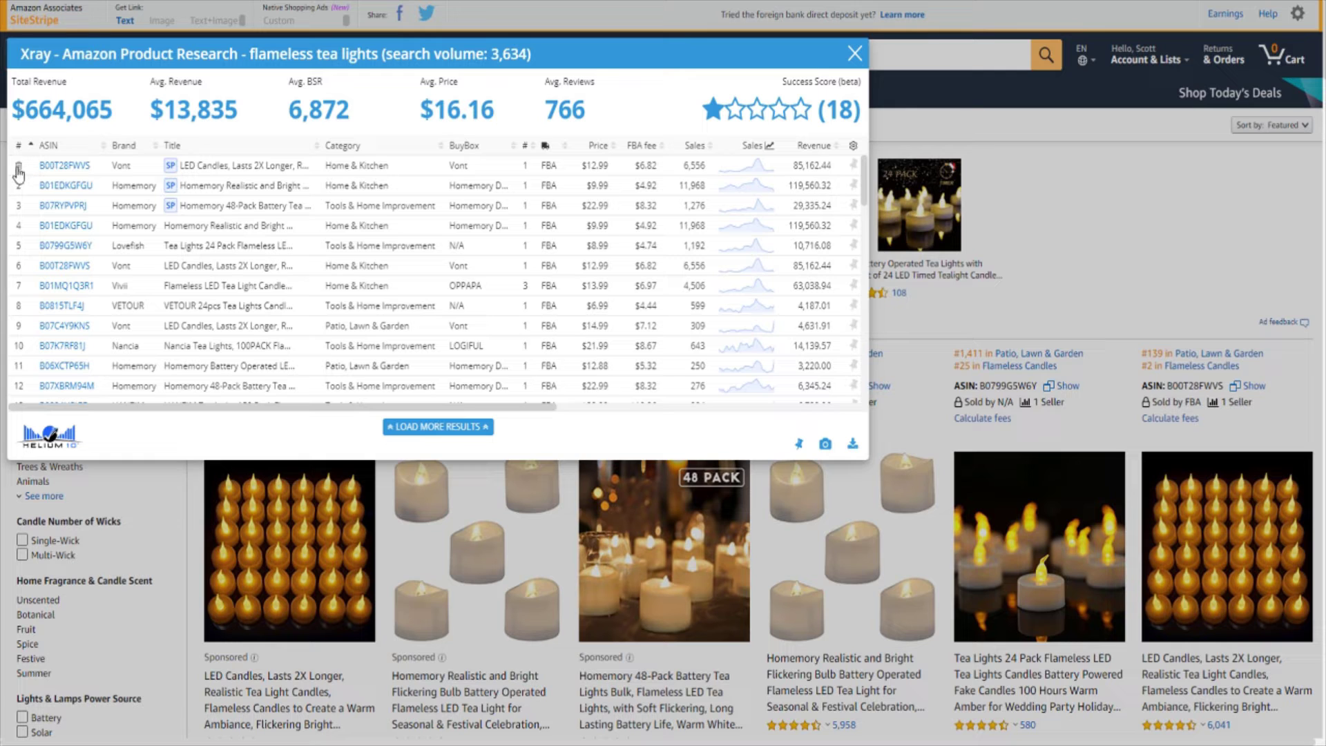
# Examine the competing tea lights in the Xray table, from prices and sales to review counts and review velocity
pyautogui.scroll(-2, 21, 180)
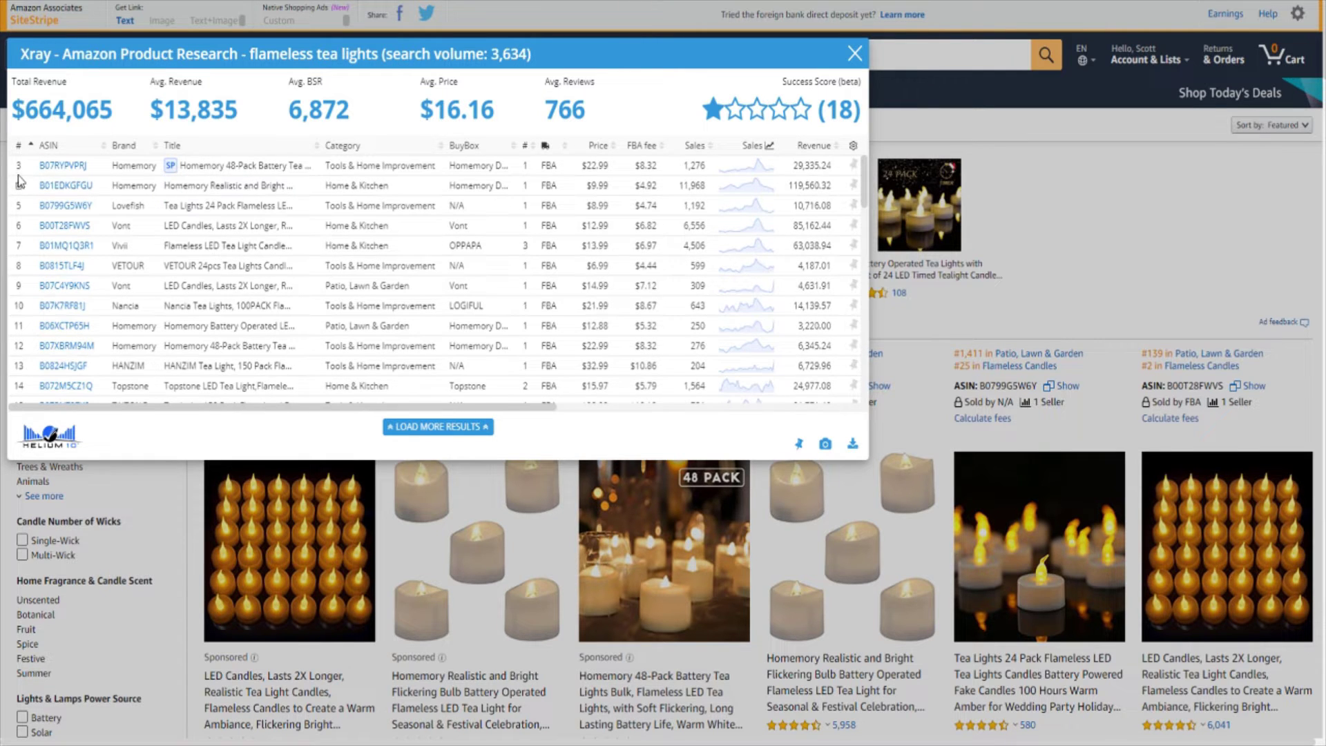
pyautogui.scroll(-1, 20, 178)
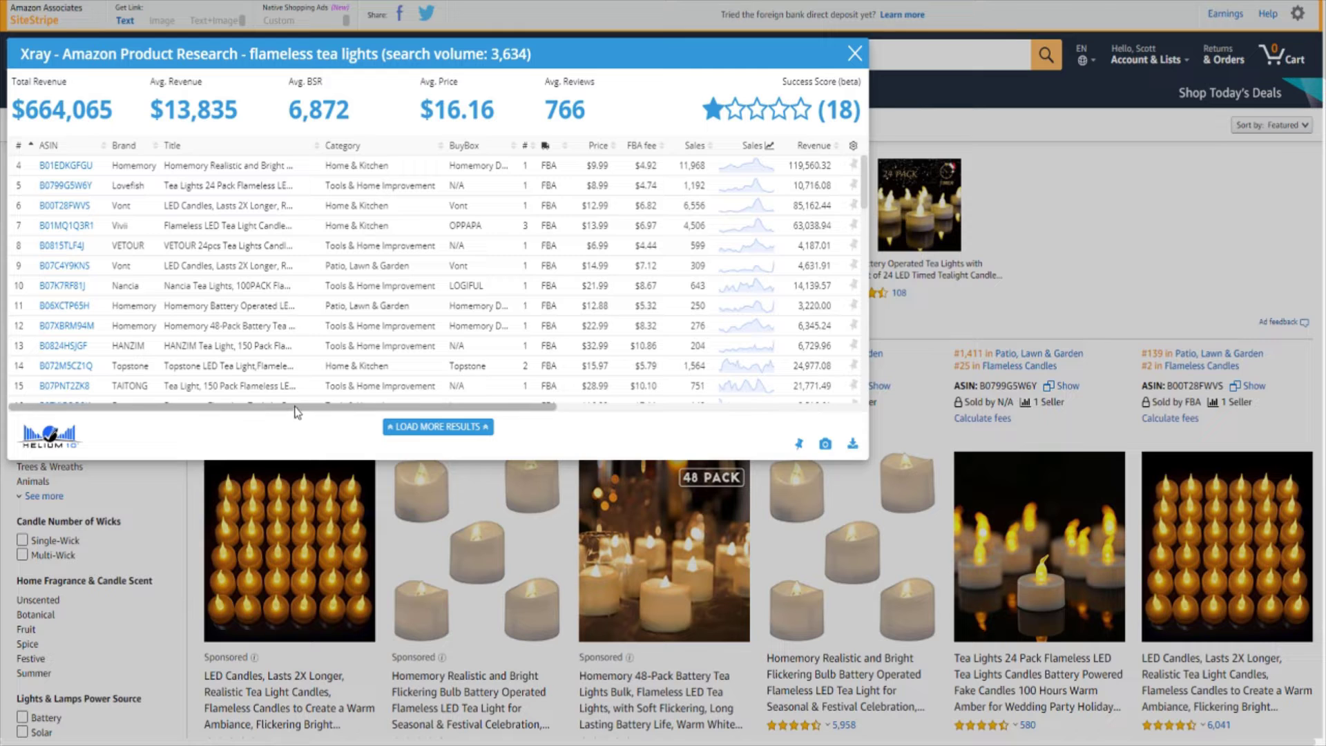
pyautogui.moveTo(297, 412); pyautogui.dragTo(375, 414)
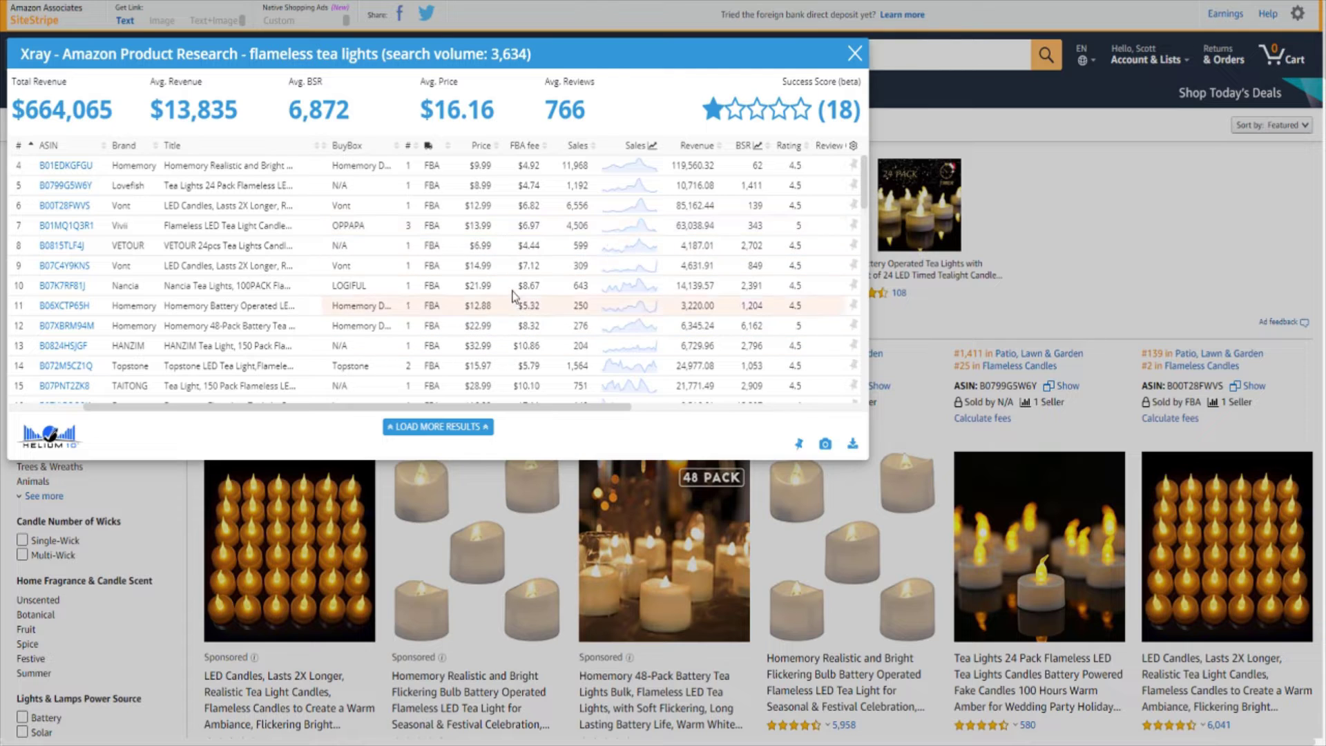
pyautogui.moveTo(511, 407); pyautogui.dragTo(520, 408)
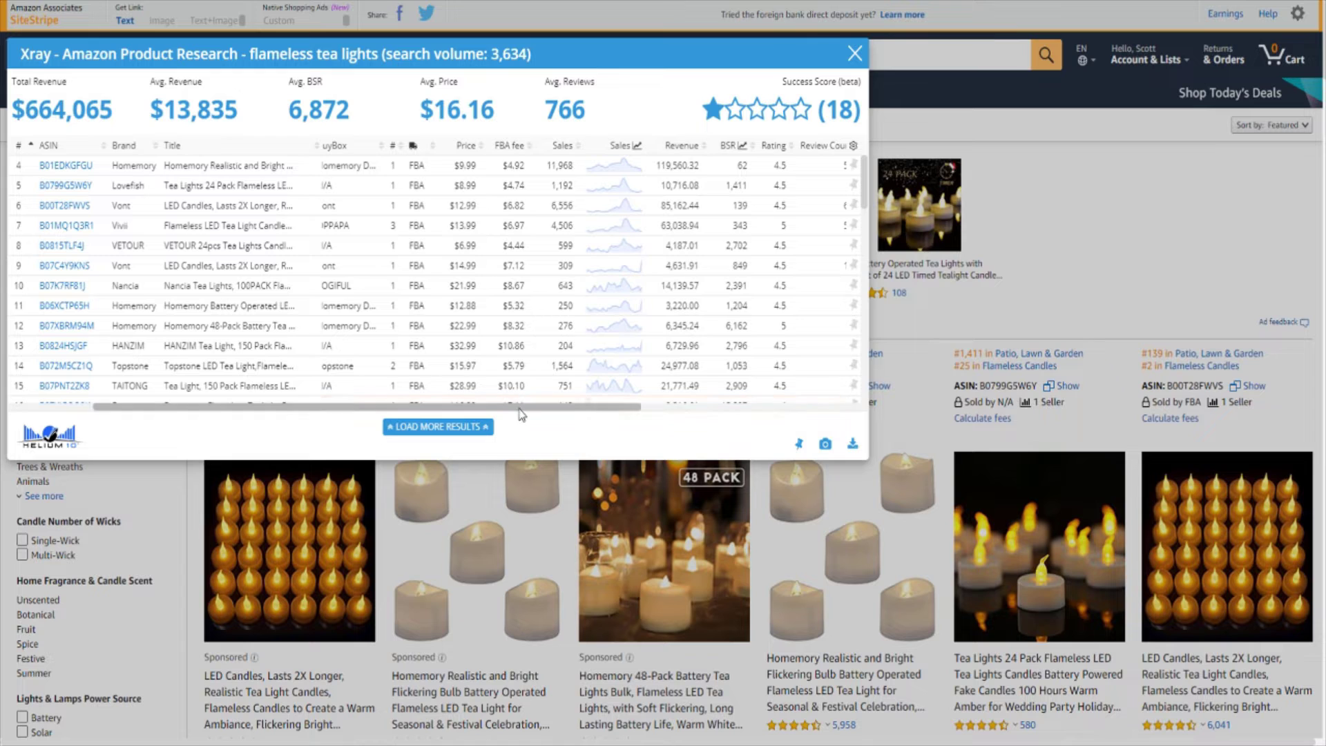
pyautogui.moveTo(524, 408); pyautogui.dragTo(596, 414)
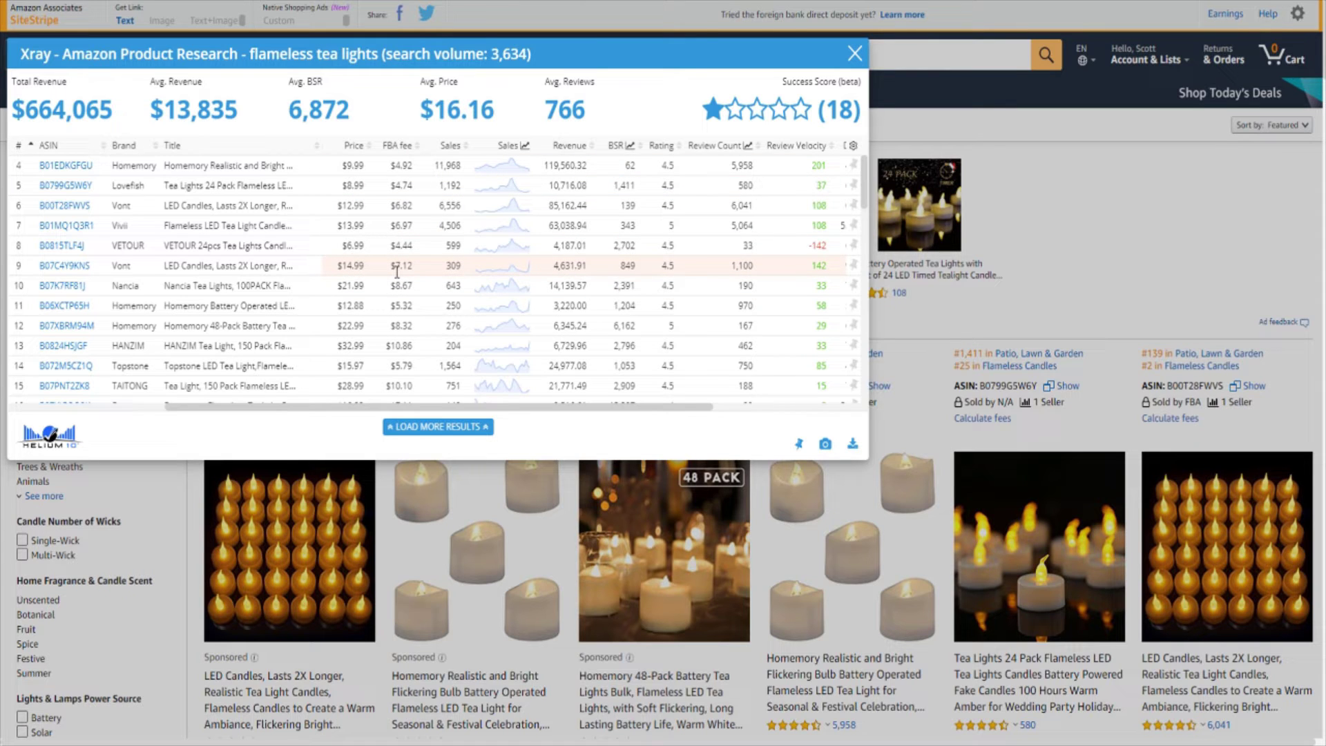
# Examine the sales chart of the Vont LED Candles over 90 days, 1 year and all time
pyautogui.click(511, 209)
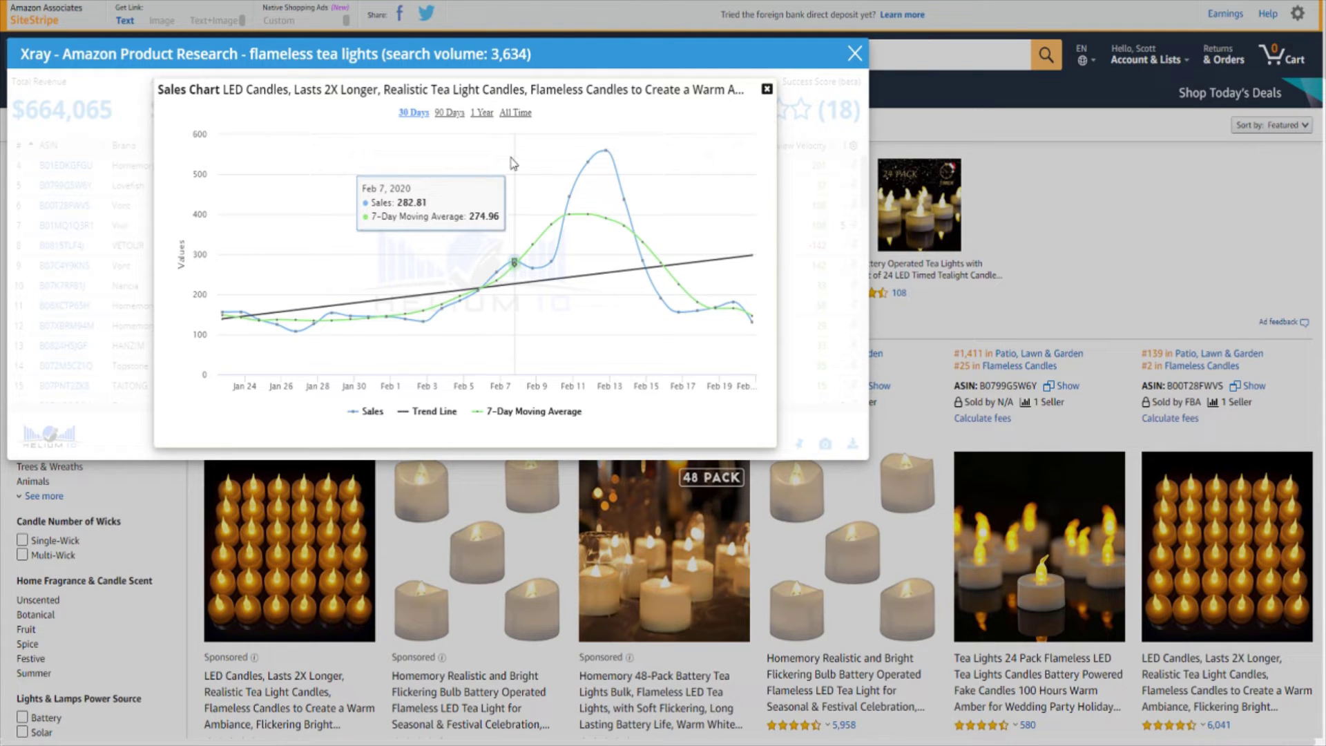
pyautogui.click(448, 112)
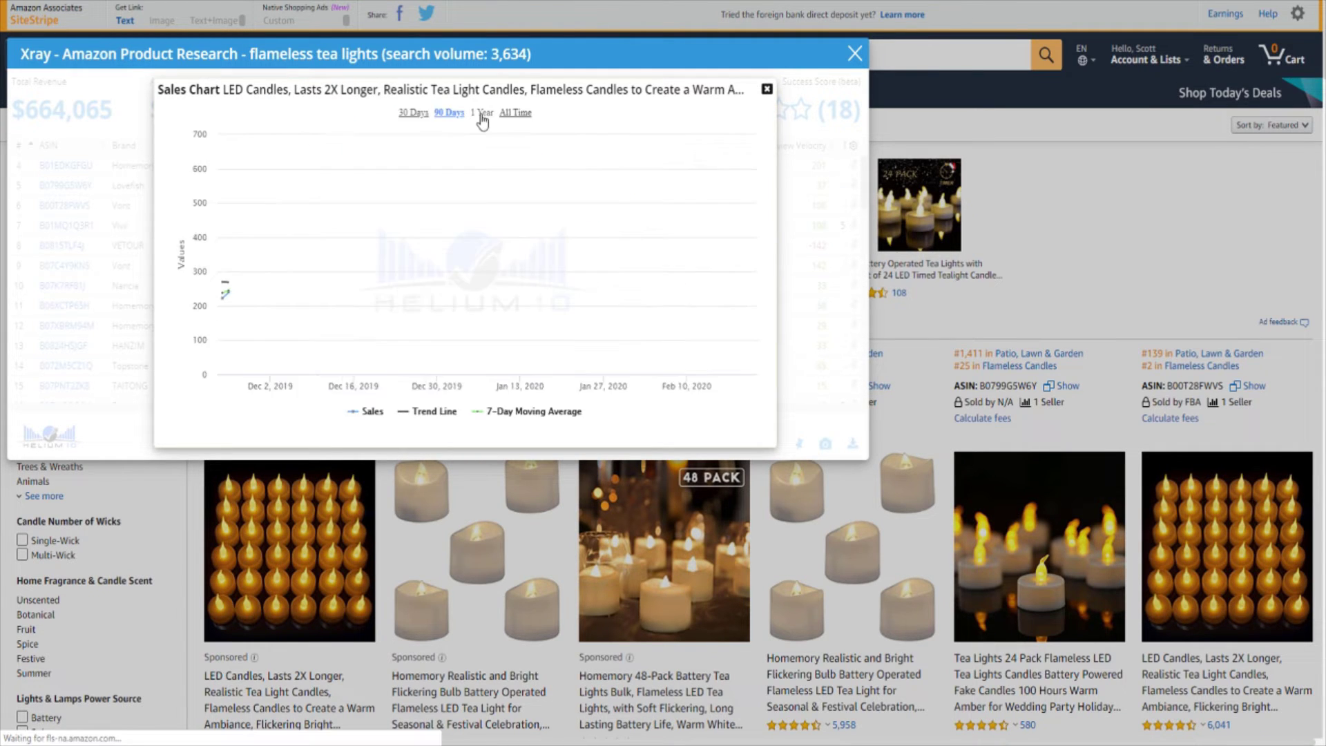
pyautogui.click(482, 115)
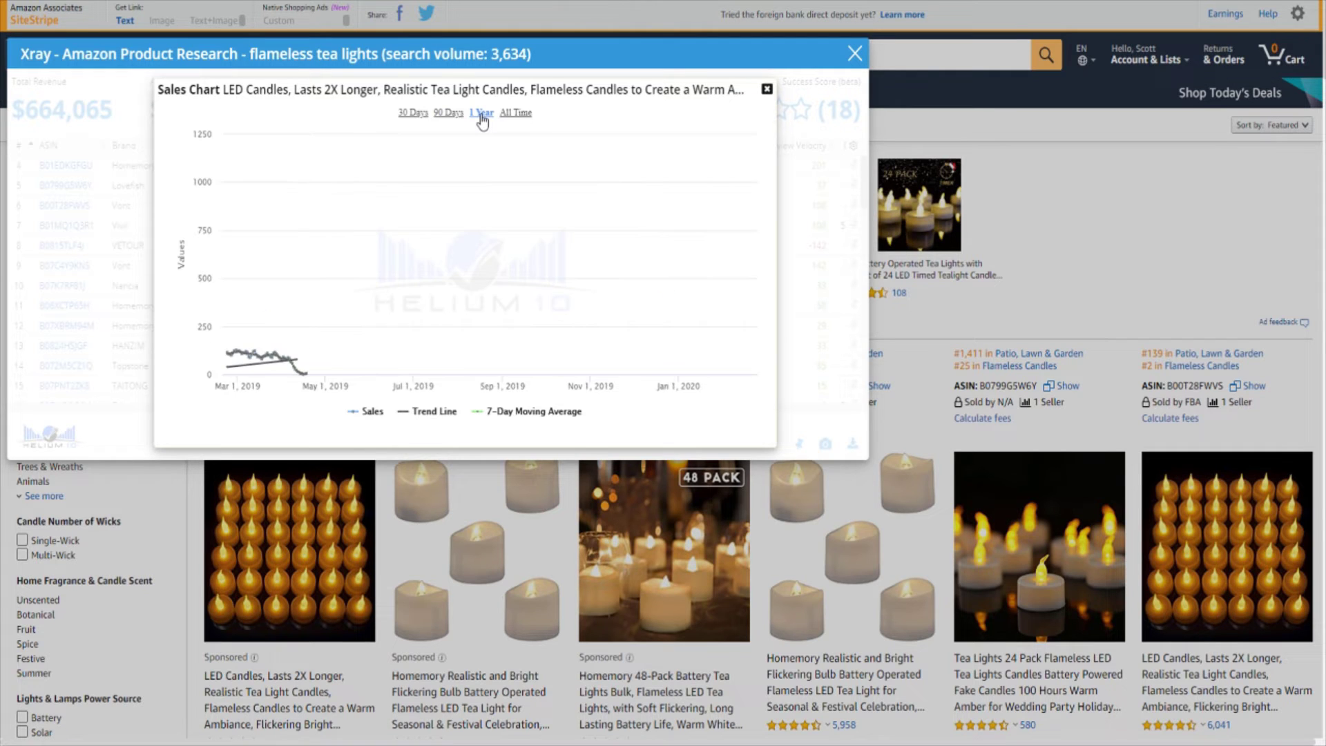
pyautogui.click(440, 116)
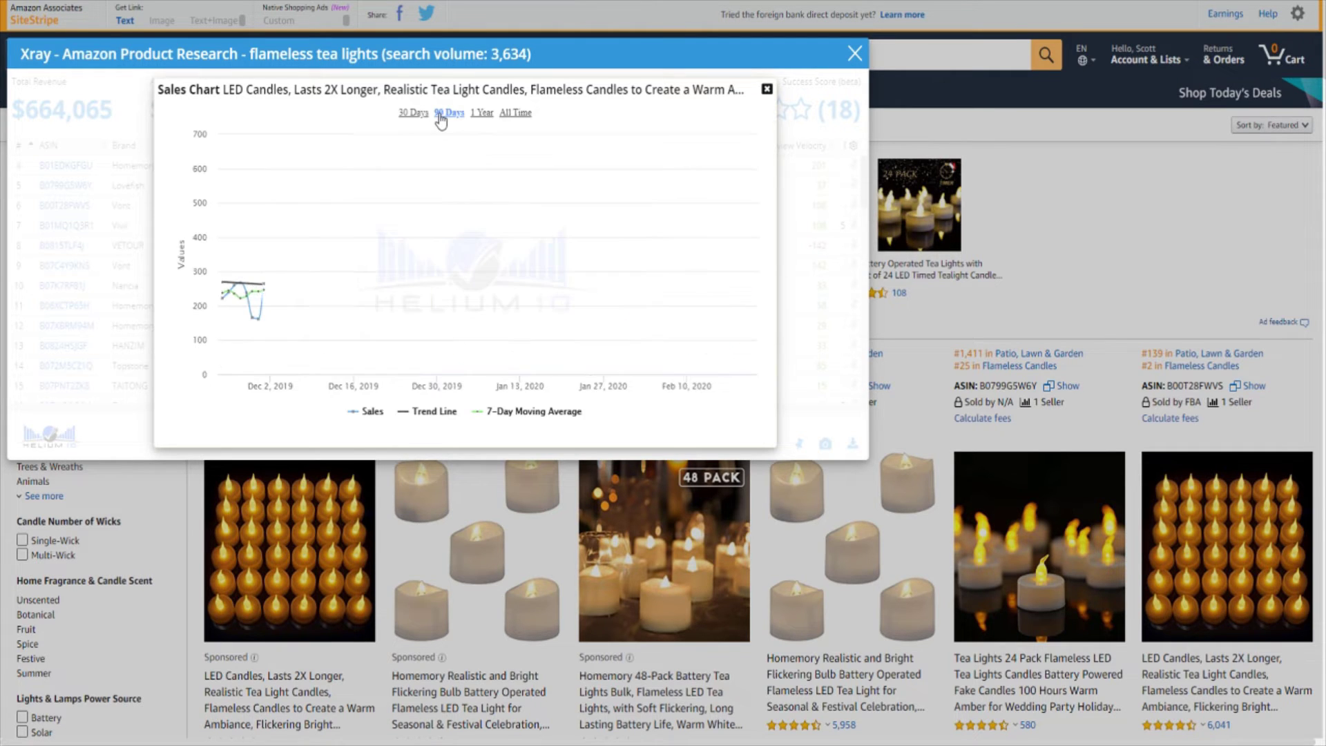
pyautogui.click(476, 114)
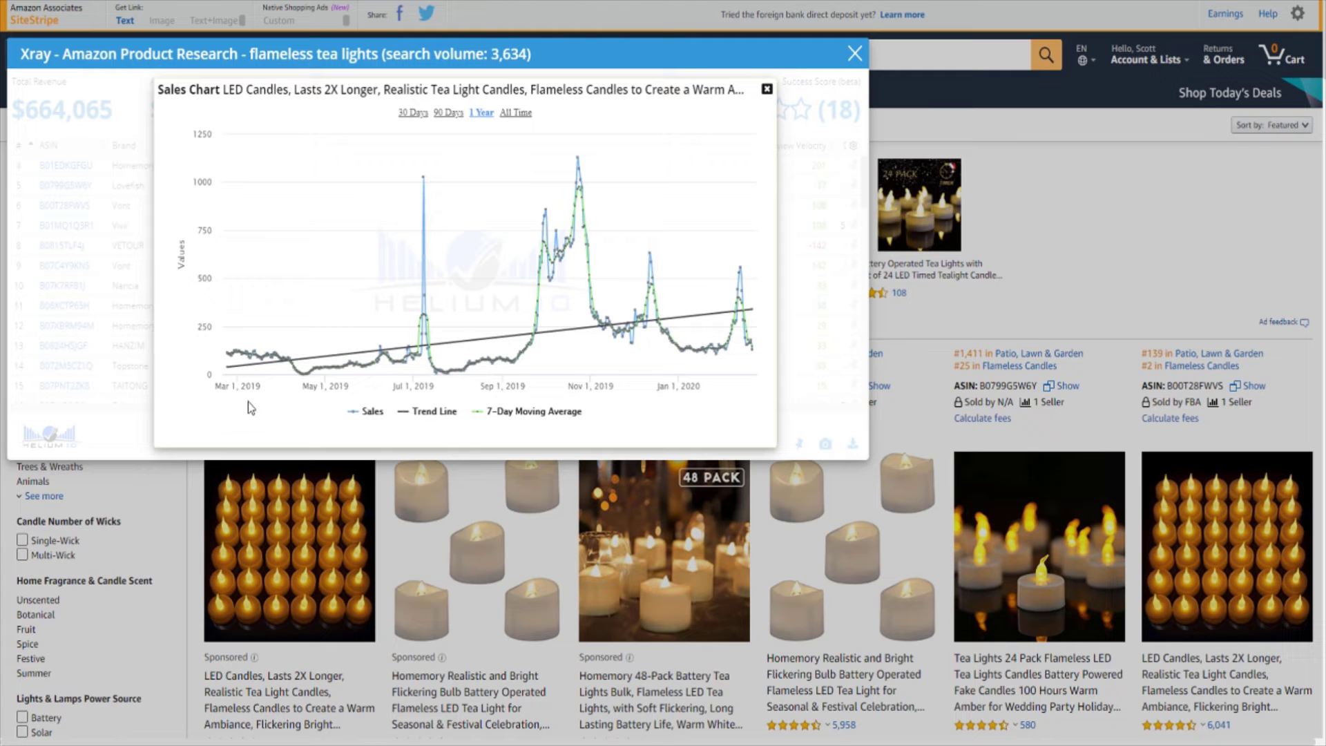
pyautogui.moveTo(241, 376)
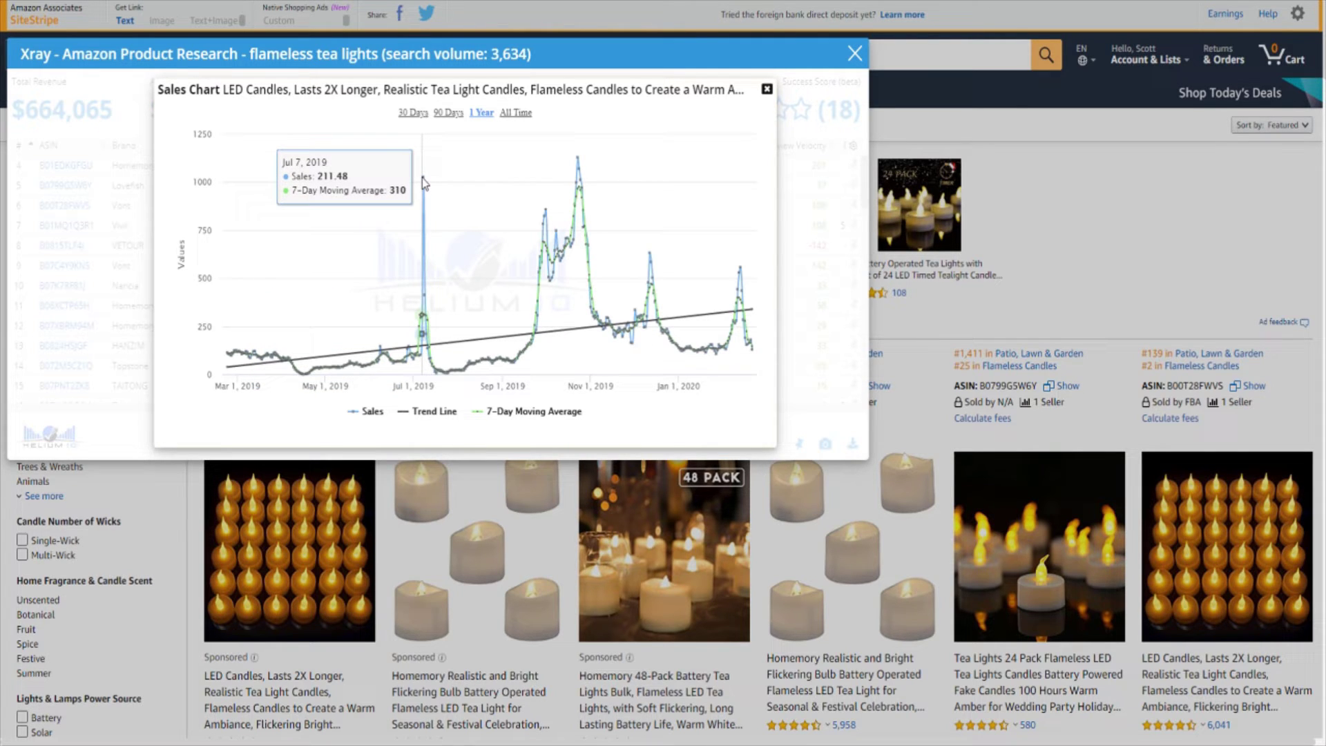
pyautogui.click(516, 113)
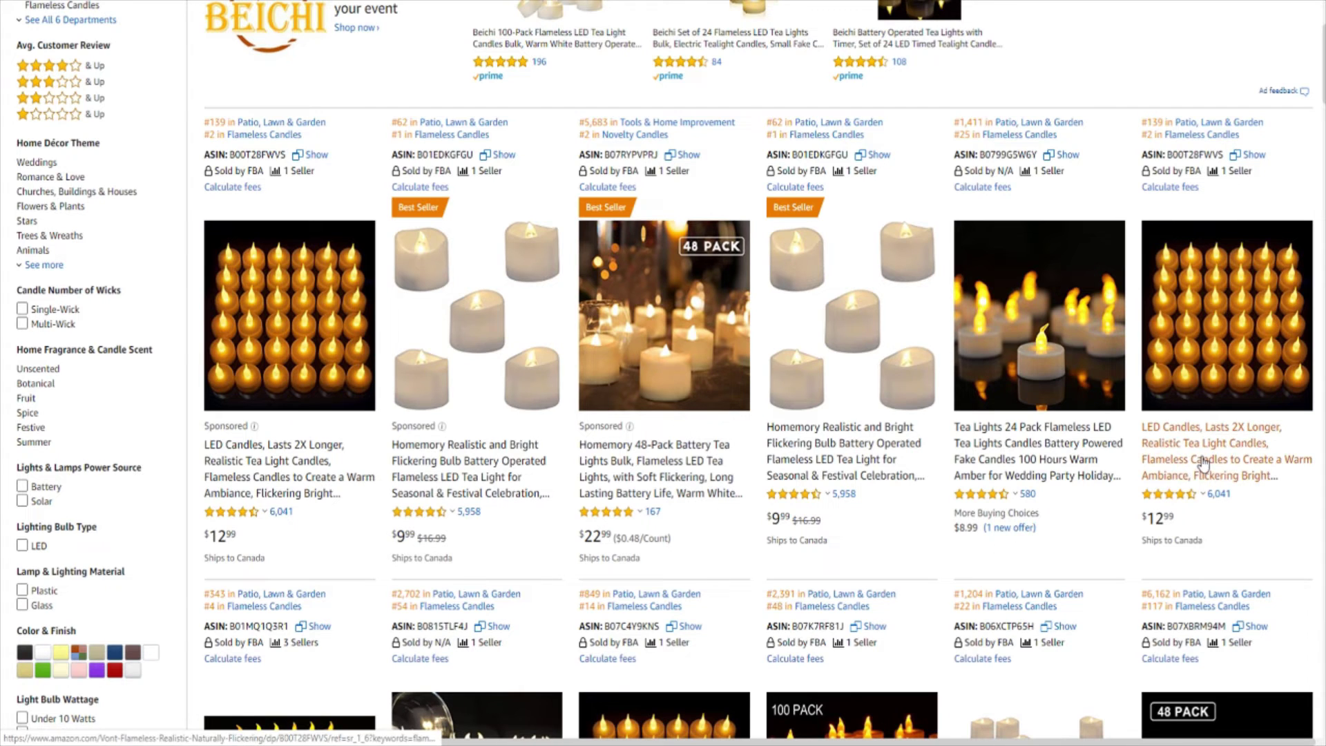
# Open the Vont LED Candles product page and copy the ASIN from its product information
pyautogui.click(1204, 466)
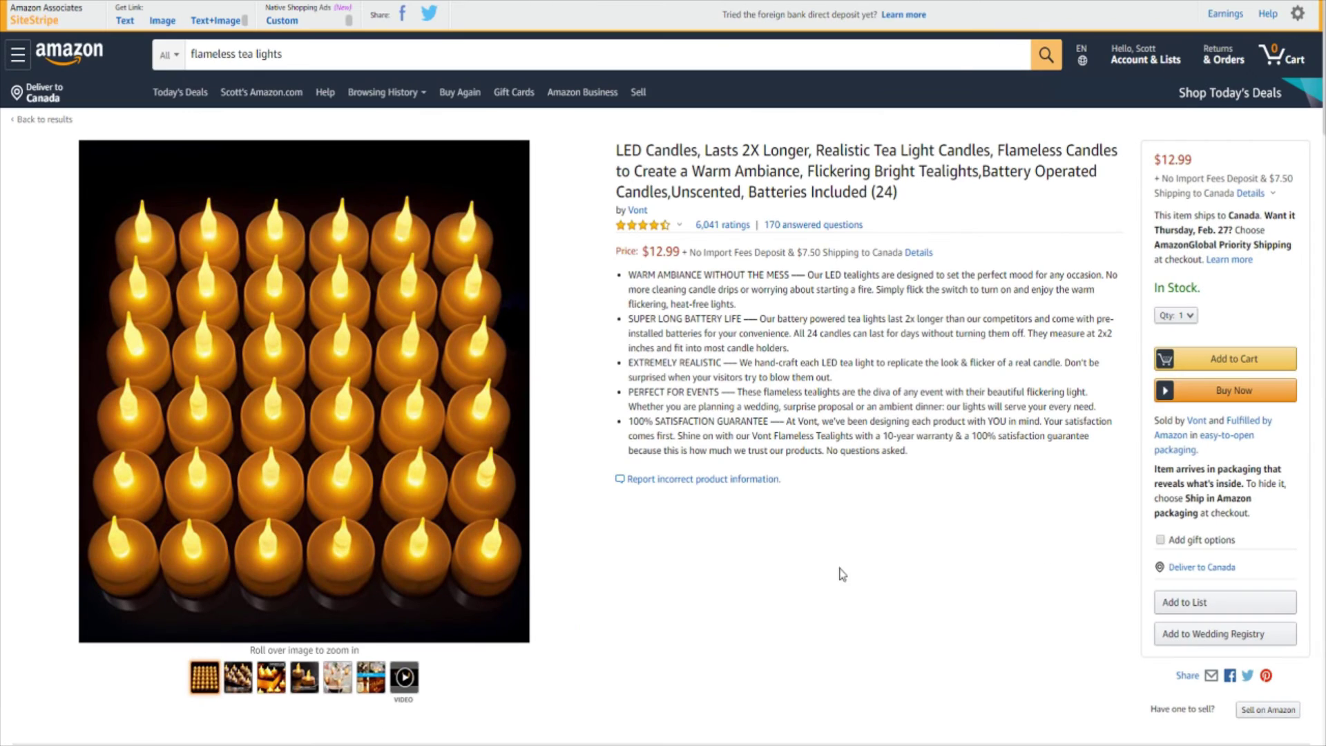
pyautogui.scroll(-9, 763, 552)
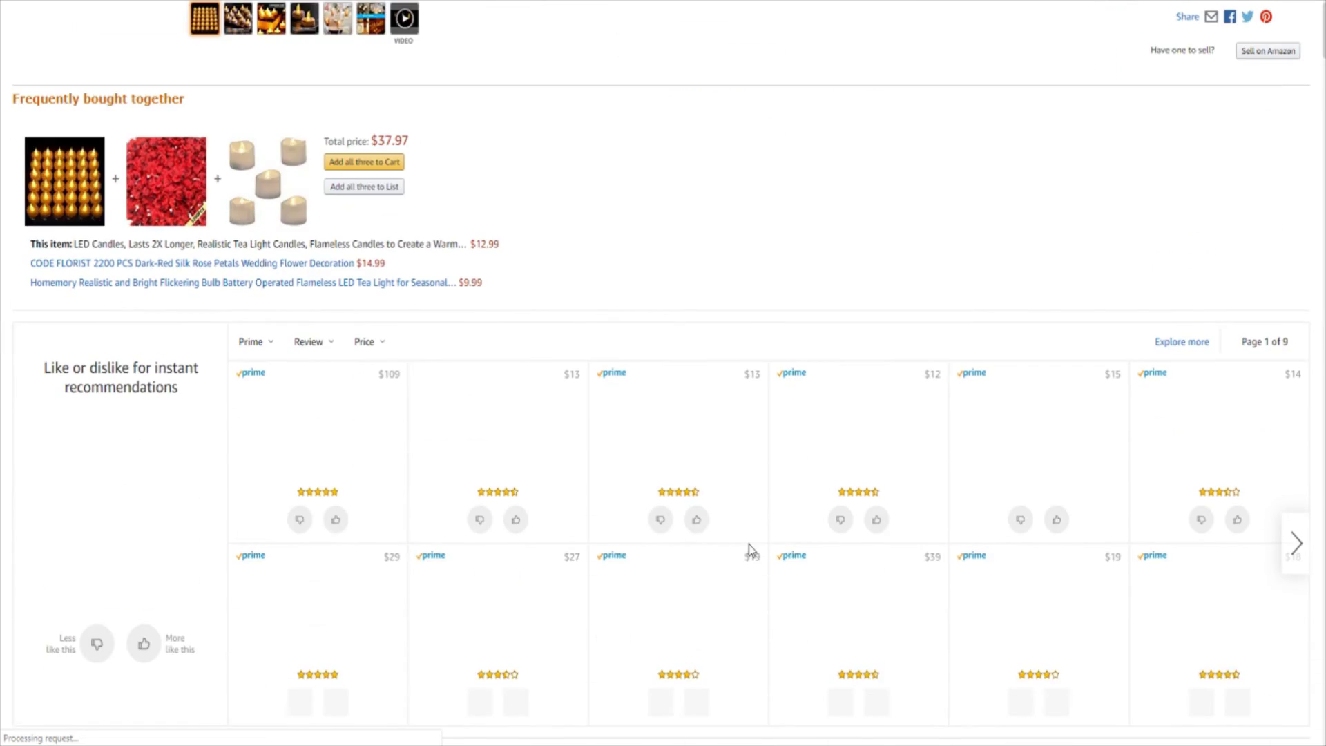
pyautogui.scroll(-15, 750, 550)
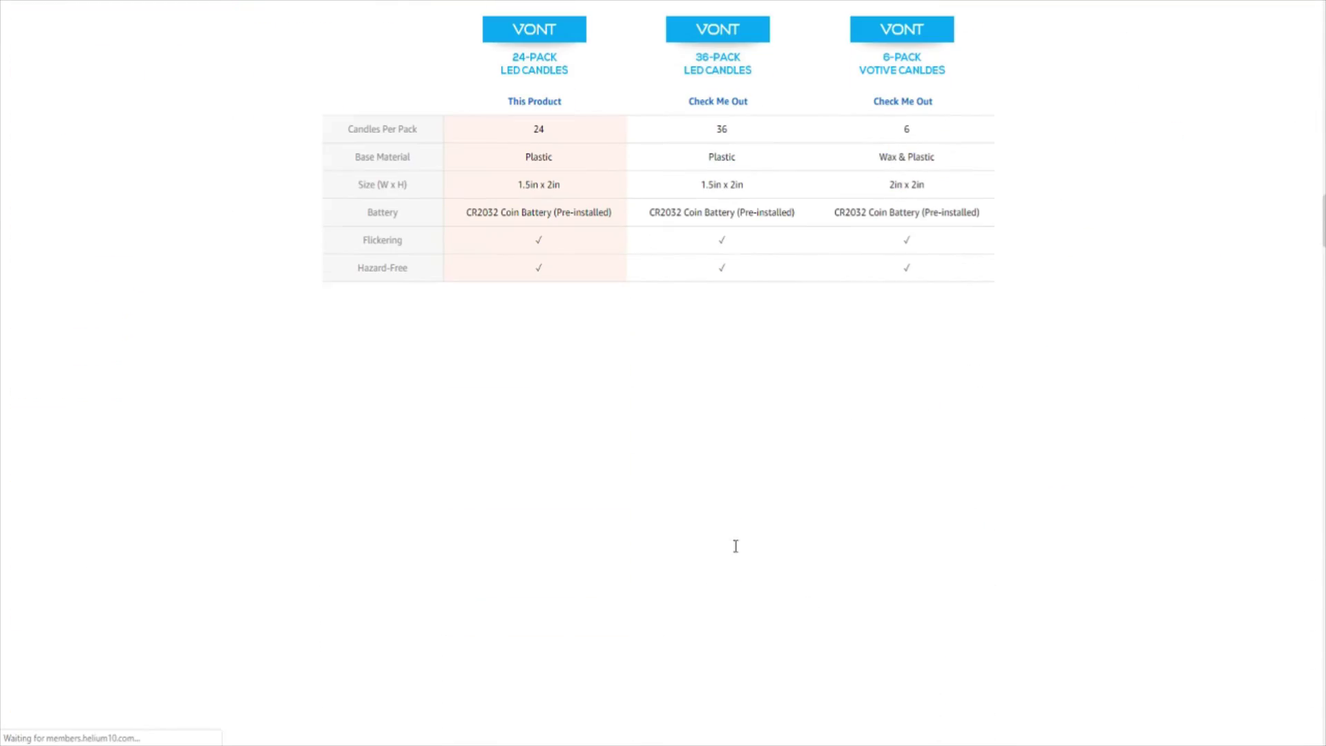
pyautogui.scroll(-7, 735, 548)
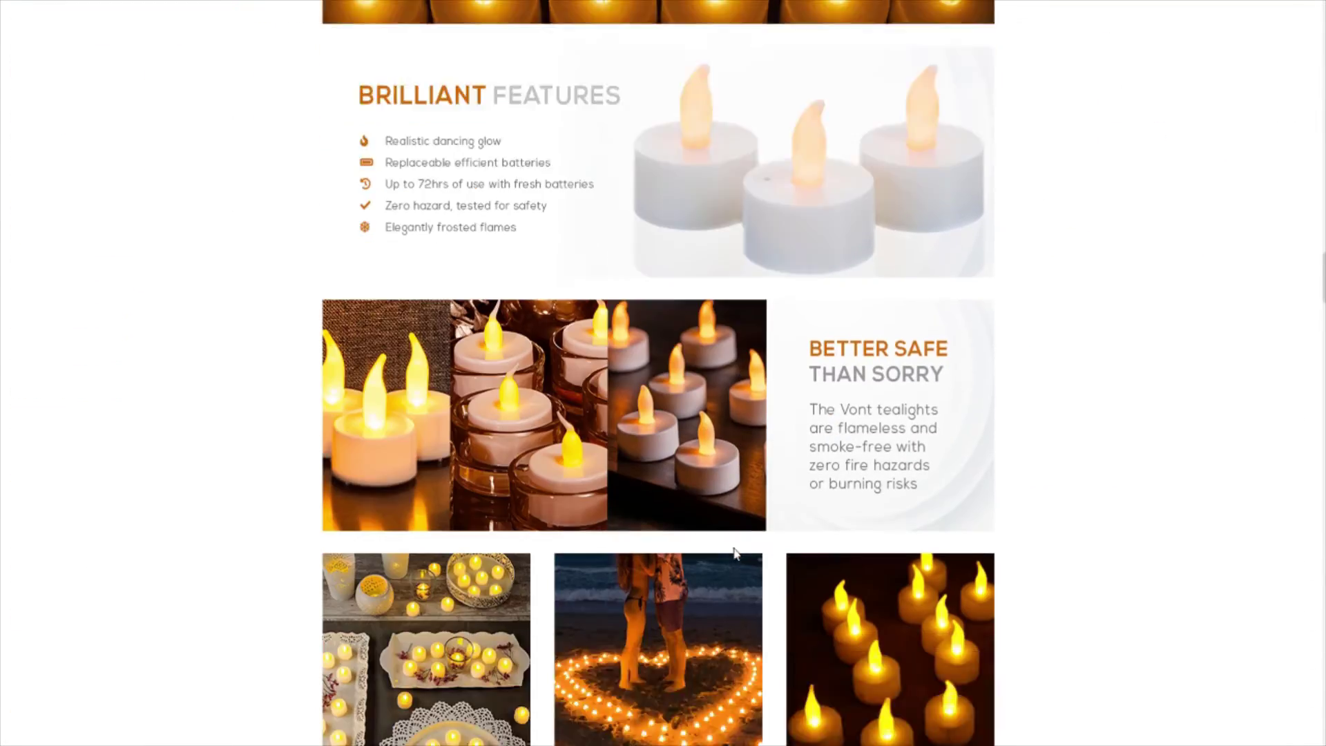
pyautogui.scroll(-10, 735, 552)
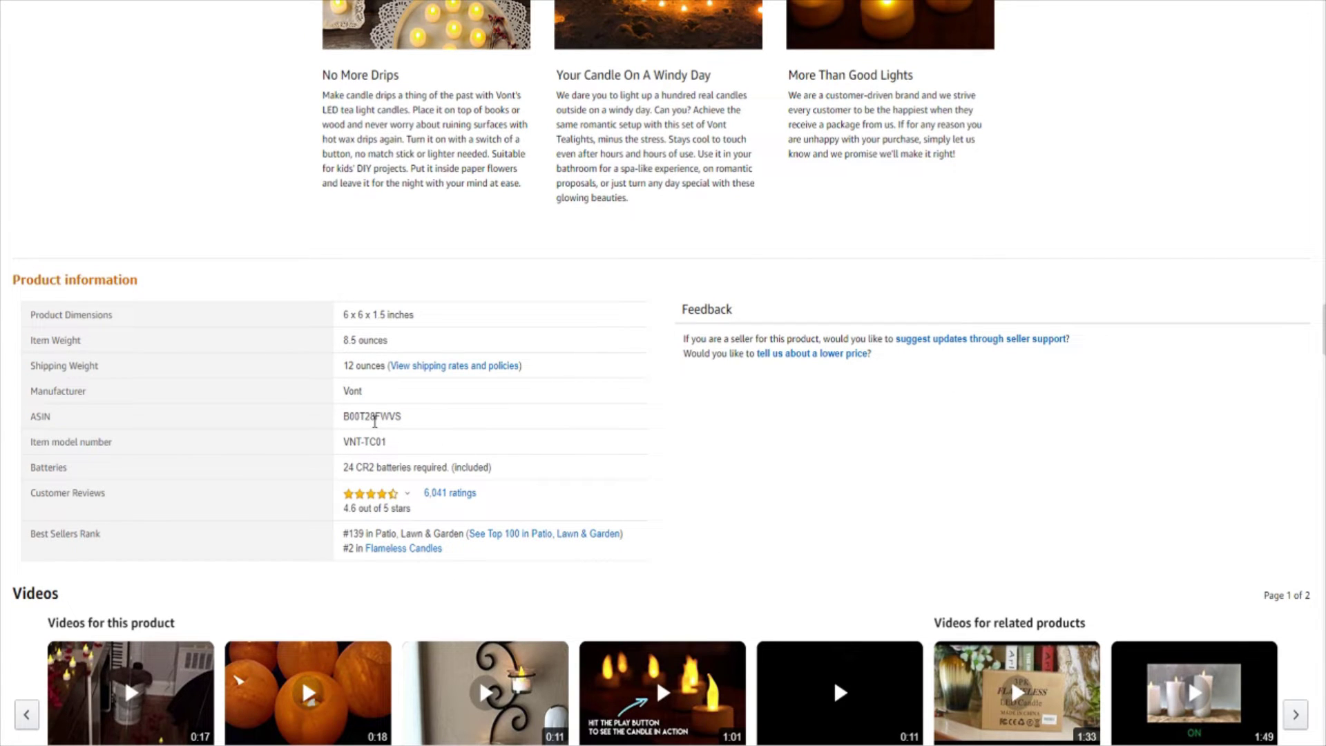
pyautogui.doubleClick(373, 417)
pyautogui.hotkey('ctrl', 'c')
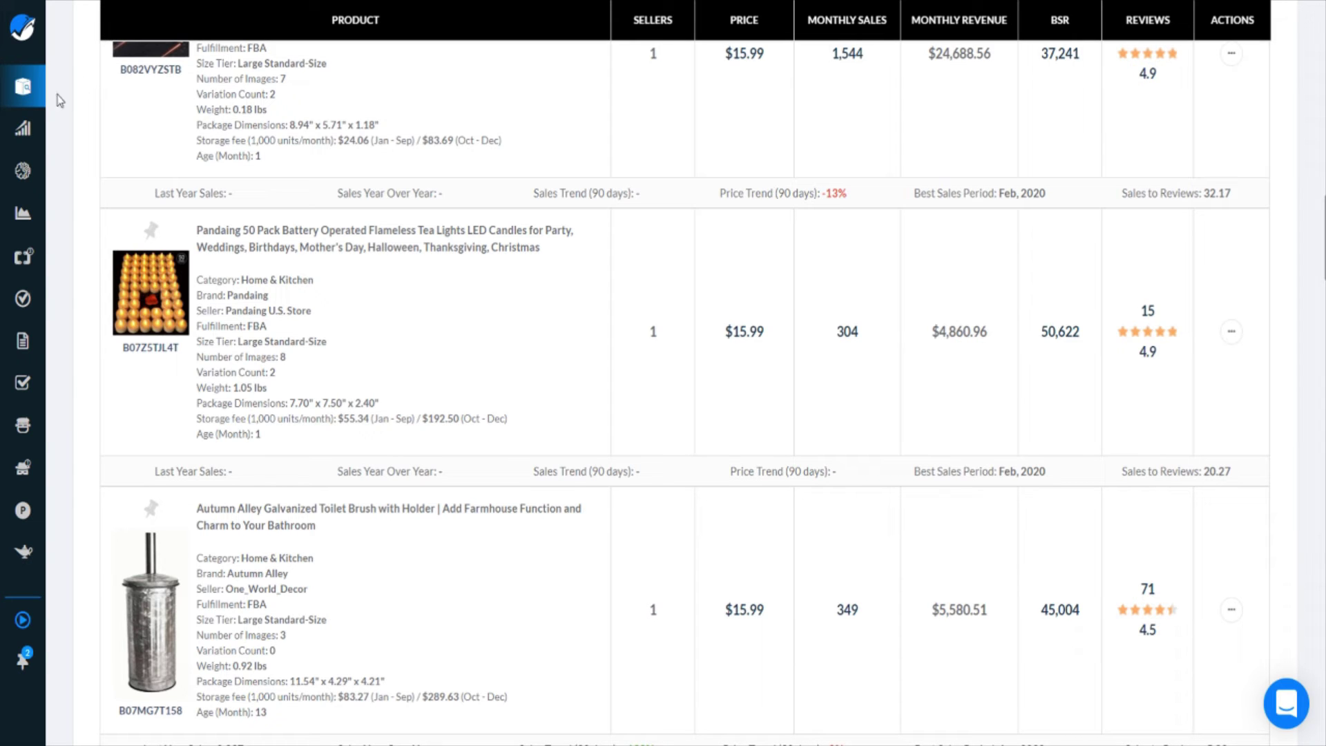
# Switch to Helium 10 and get the keywords for ASIN B00T28FWVS with the Cerebro reverse ASIN lookup
pyautogui.moveTo(24, 128)
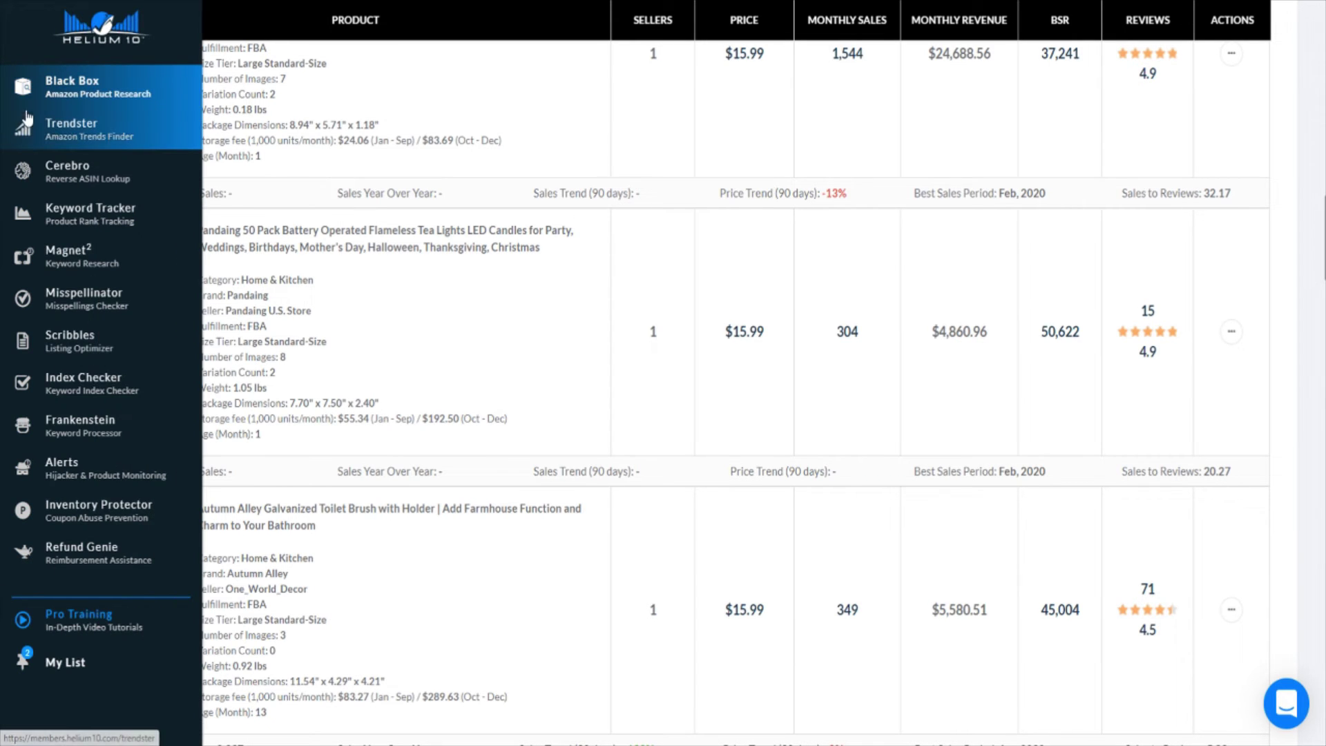
pyautogui.click(151, 175)
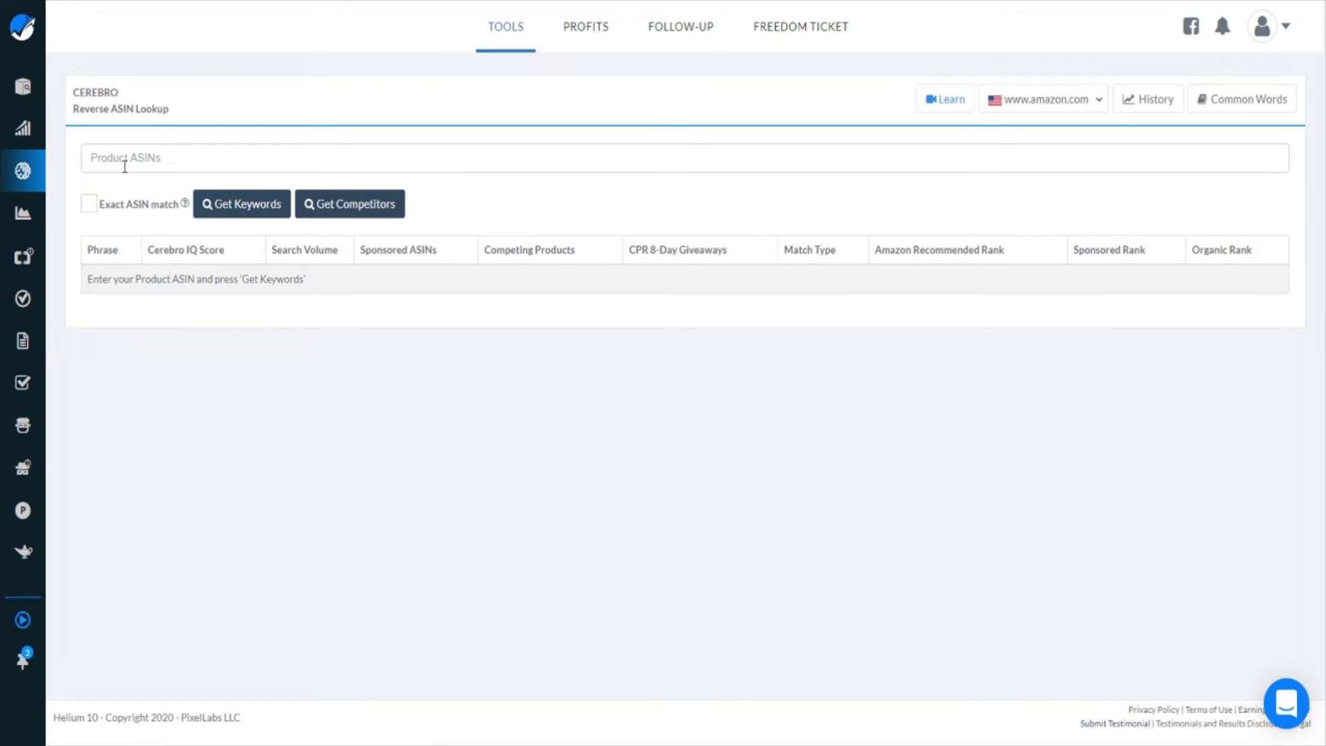
pyautogui.click(125, 167)
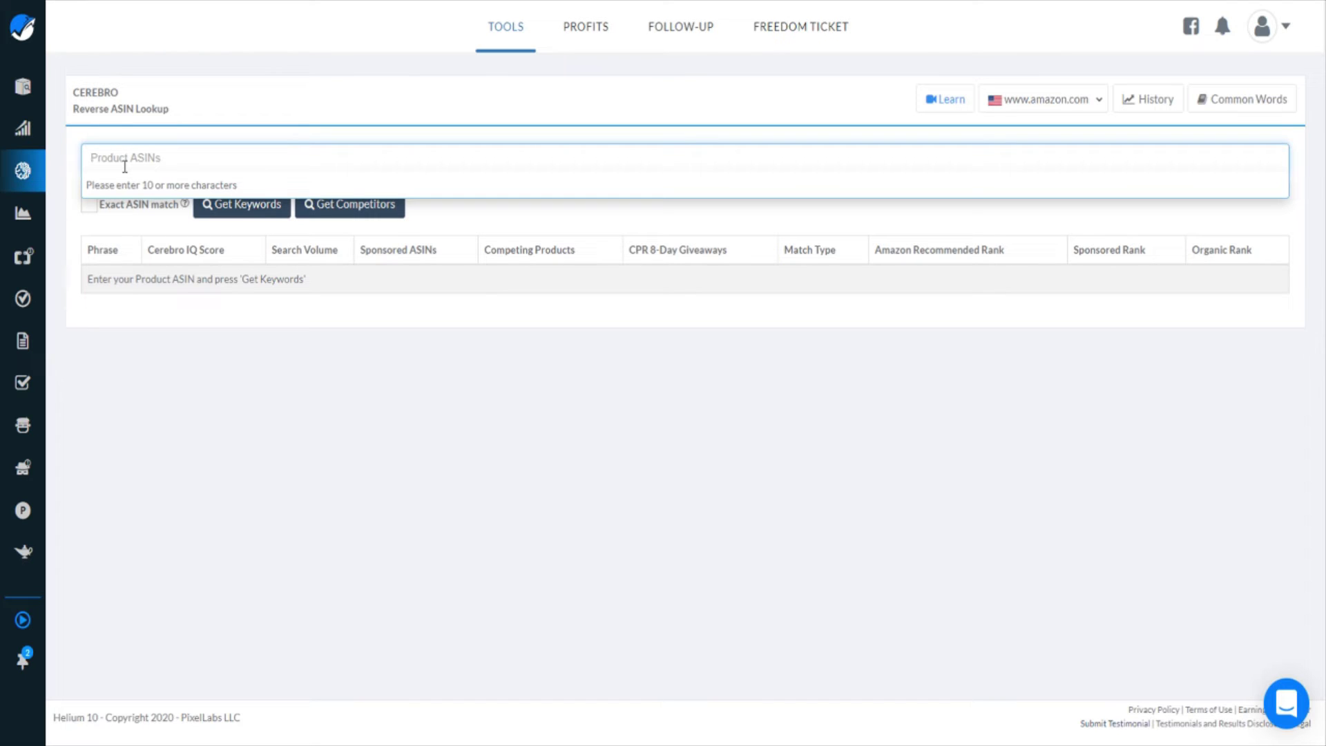
pyautogui.hotkey('ctrl', 'v')
pyautogui.press('Return')
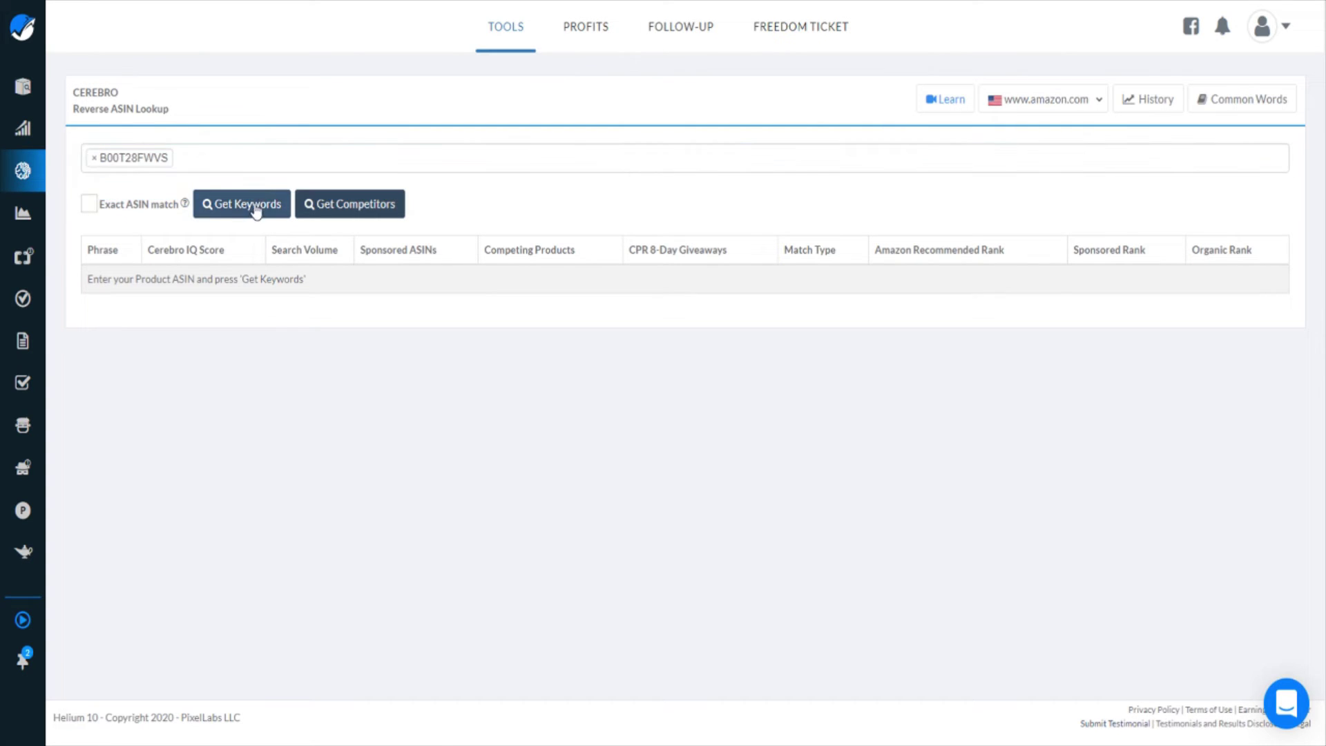
pyautogui.click(255, 206)
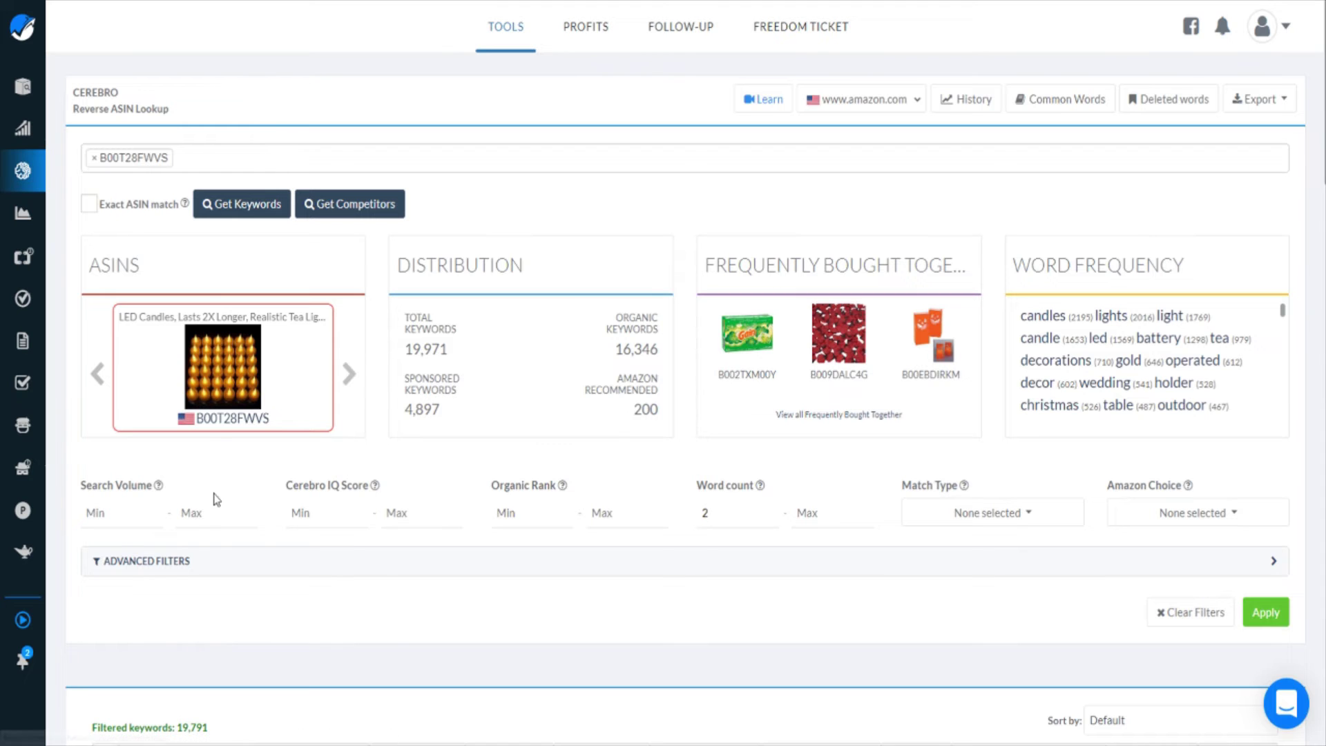
# Filter the Cerebro keywords to organic ranks 1 to 30 with a minimum search volume of 300
pyautogui.scroll(-3, 214, 498)
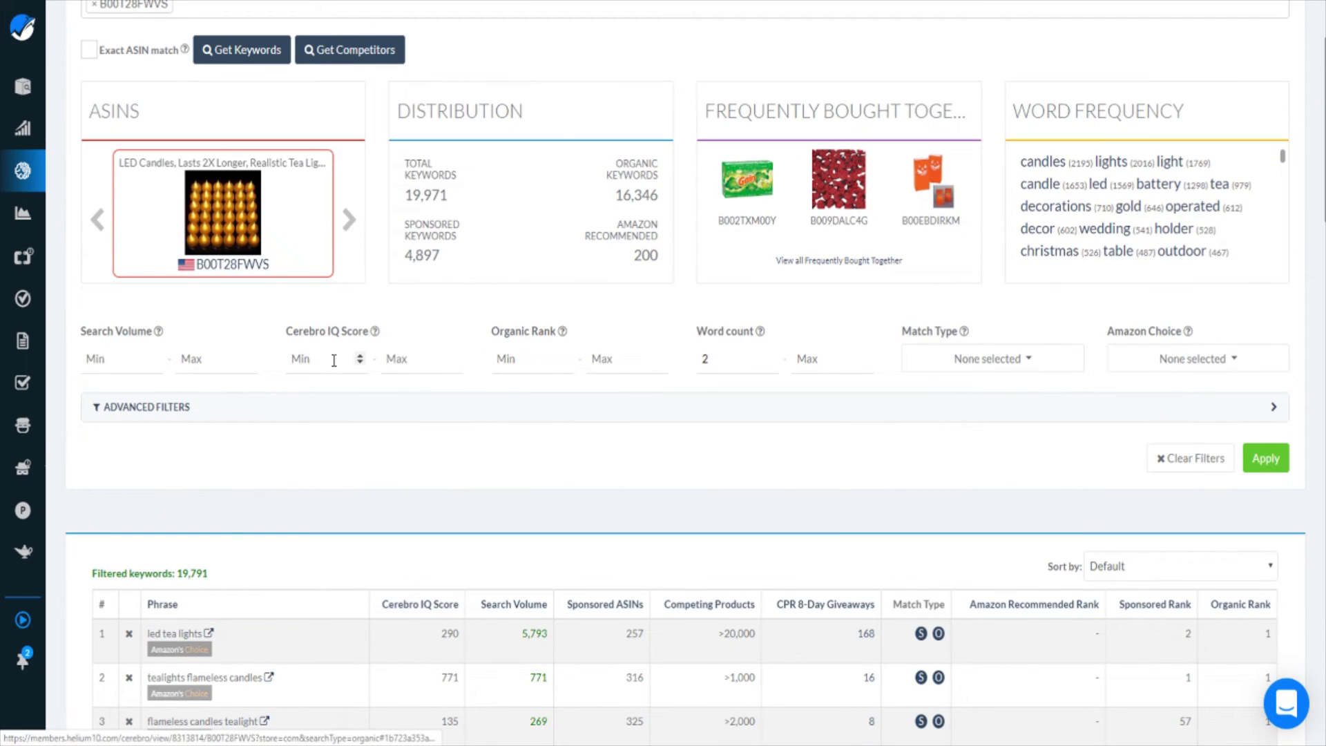
pyautogui.moveTo(214, 586); pyautogui.dragTo(176, 587)
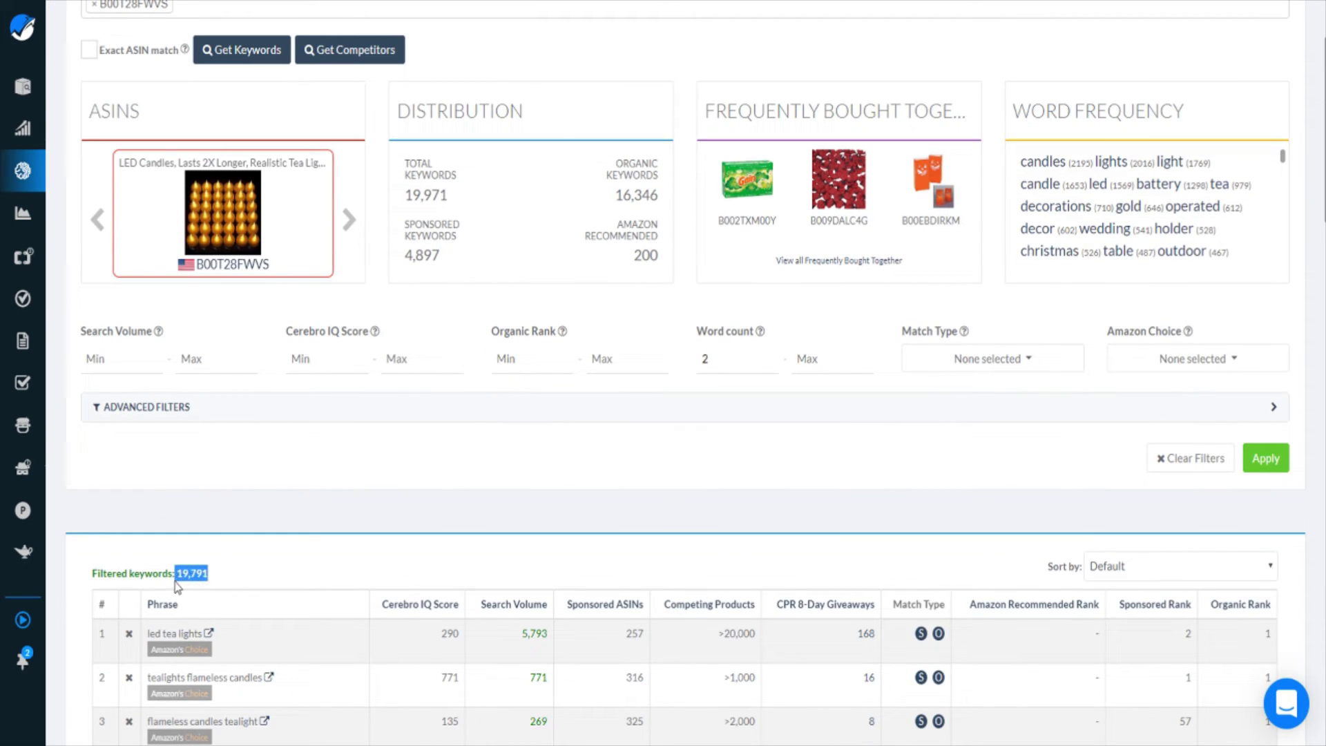
pyautogui.click(255, 559)
pyautogui.click(513, 362)
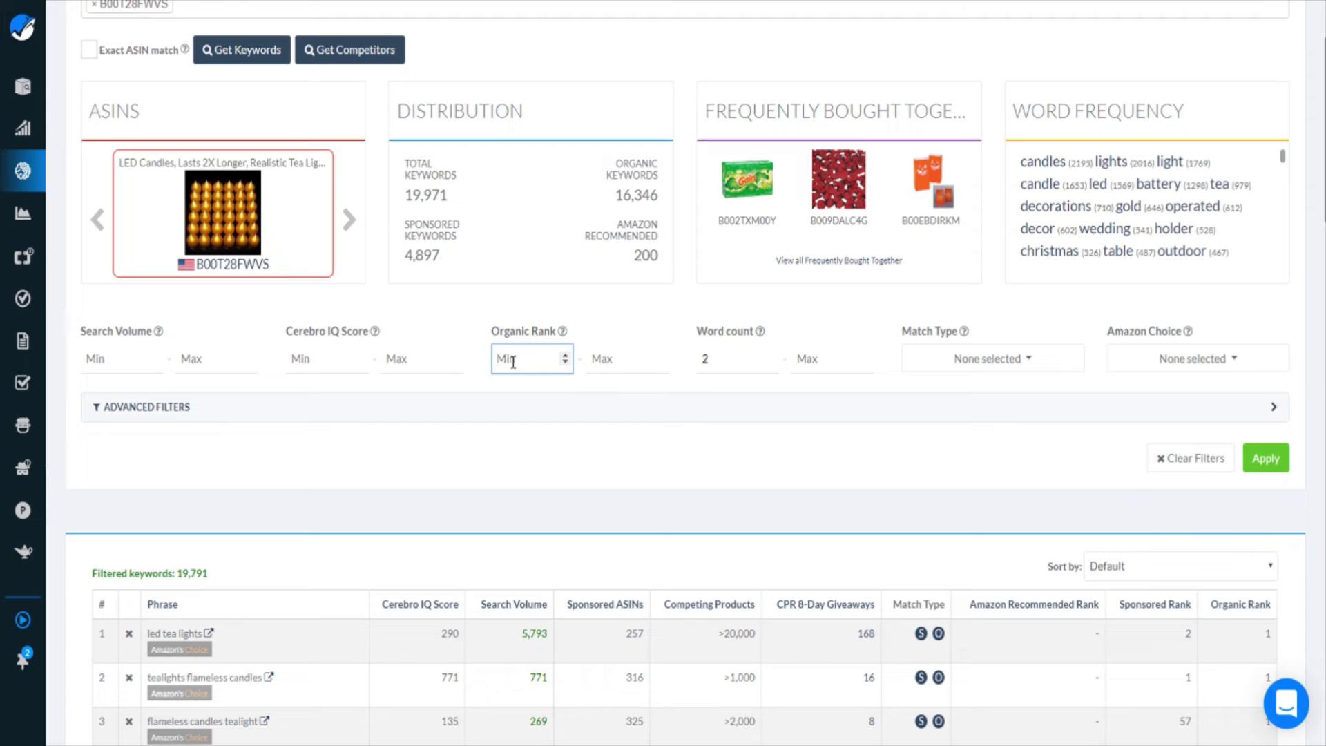
pyautogui.write('1')
pyautogui.click(627, 364)
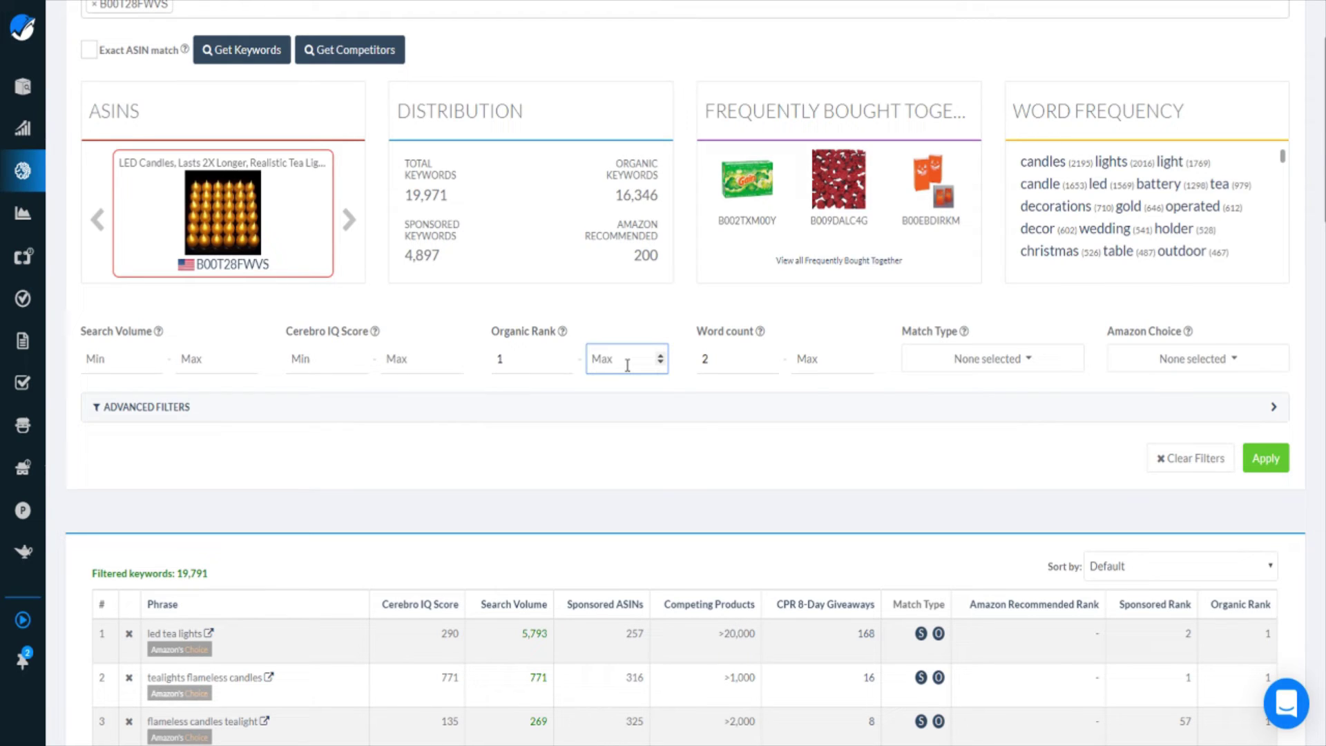
pyautogui.write('30')
pyautogui.click(90, 359)
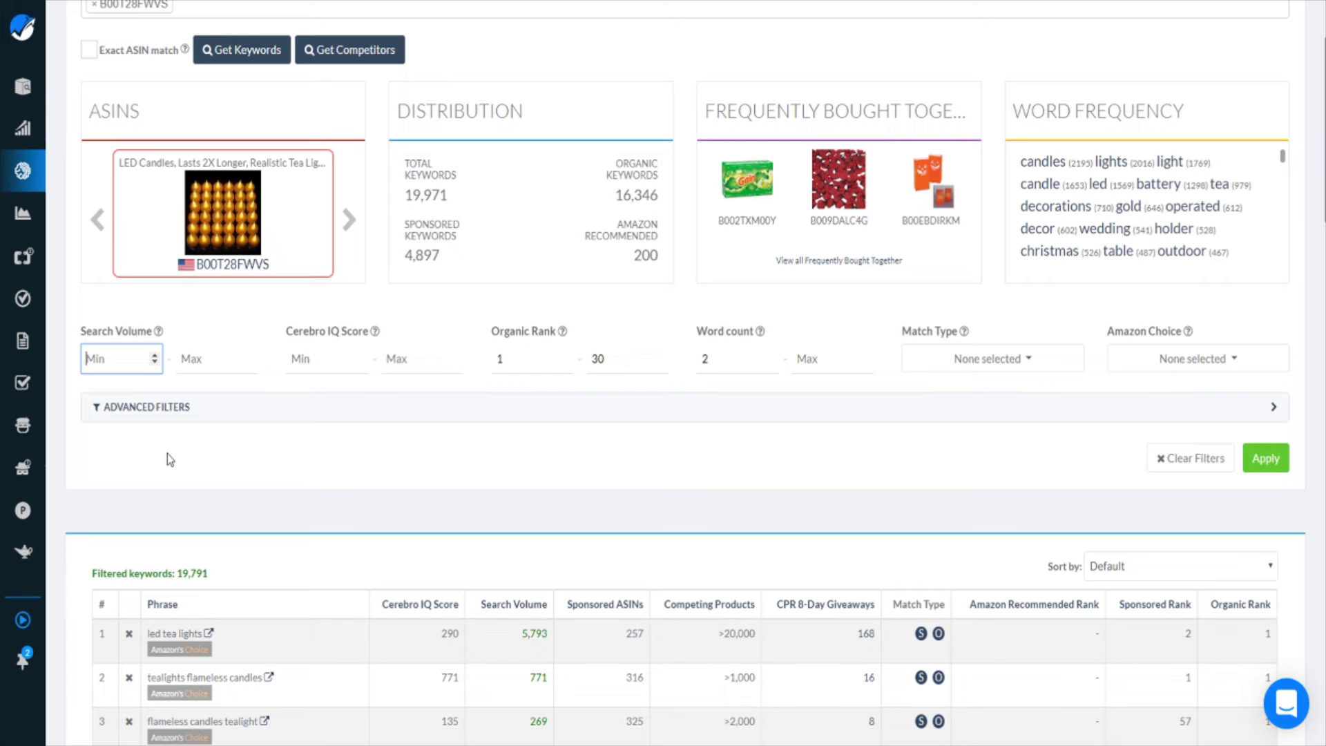
pyautogui.write('300')
pyautogui.click(1262, 457)
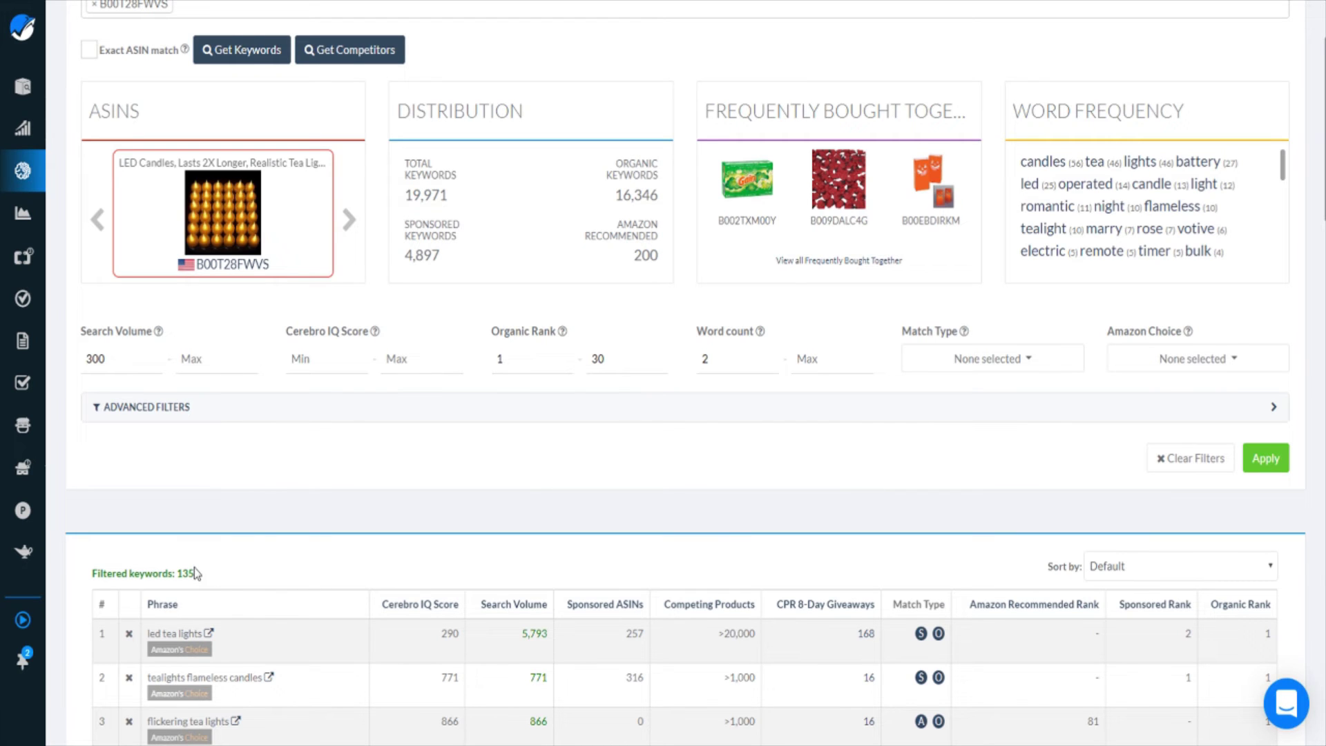
# Examine the filtered keyword phrases and their search volumes, competing products and organic ranks
pyautogui.scroll(-1, 279, 524)
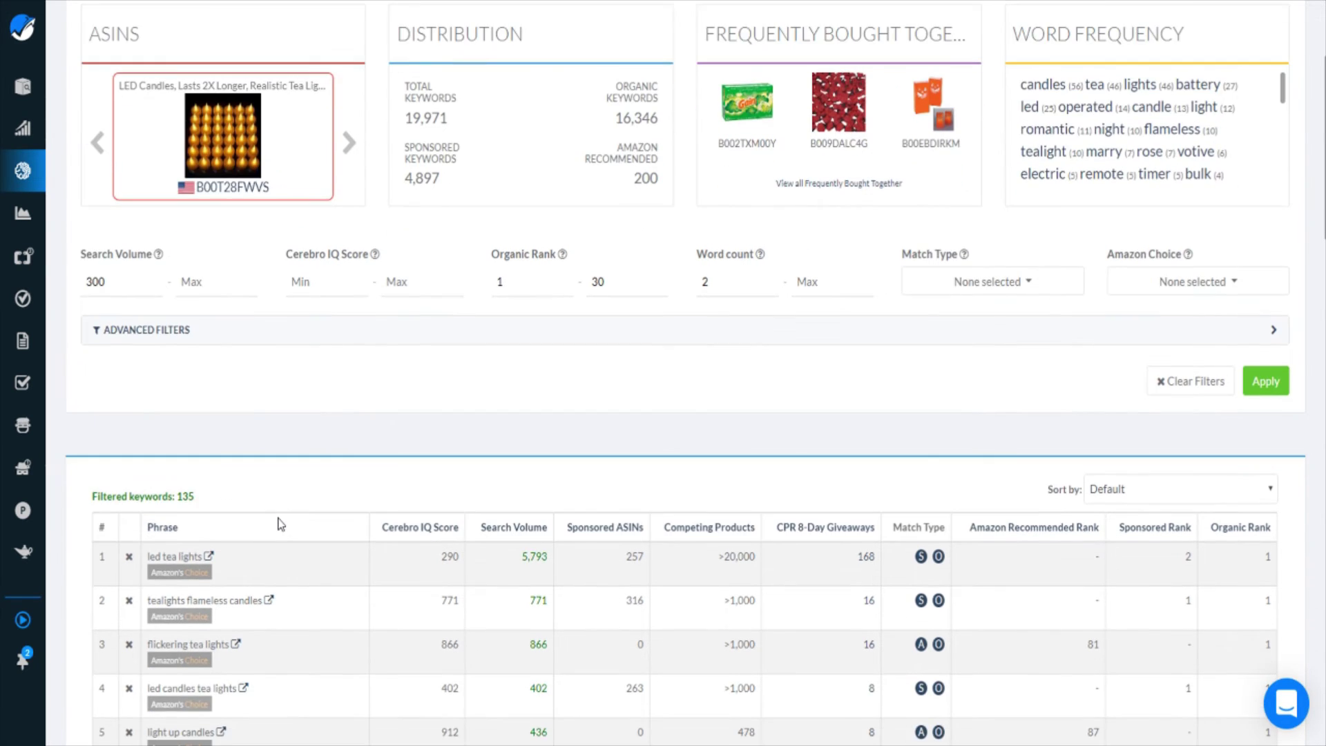
pyautogui.scroll(-1, 279, 515)
pyautogui.scroll(-2, 1233, 409)
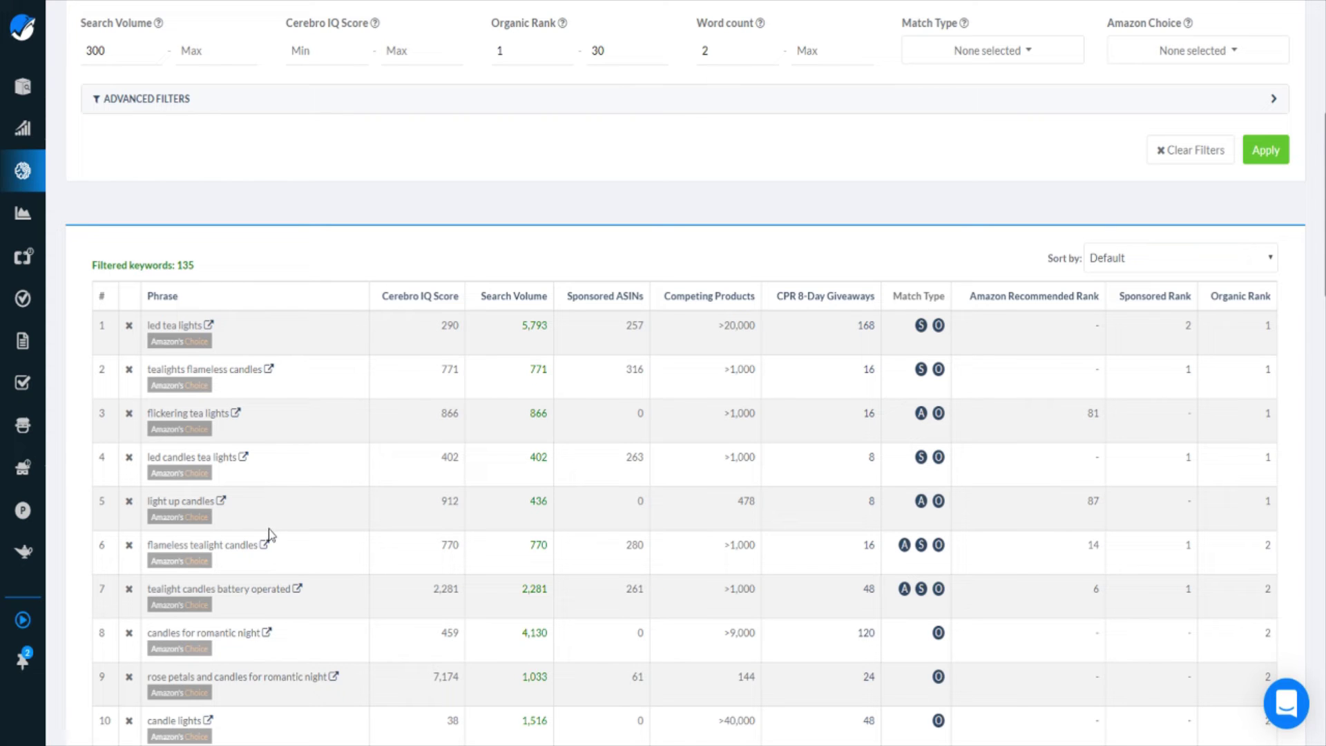
pyautogui.scroll(-3, 381, 442)
pyautogui.scroll(-10, 385, 442)
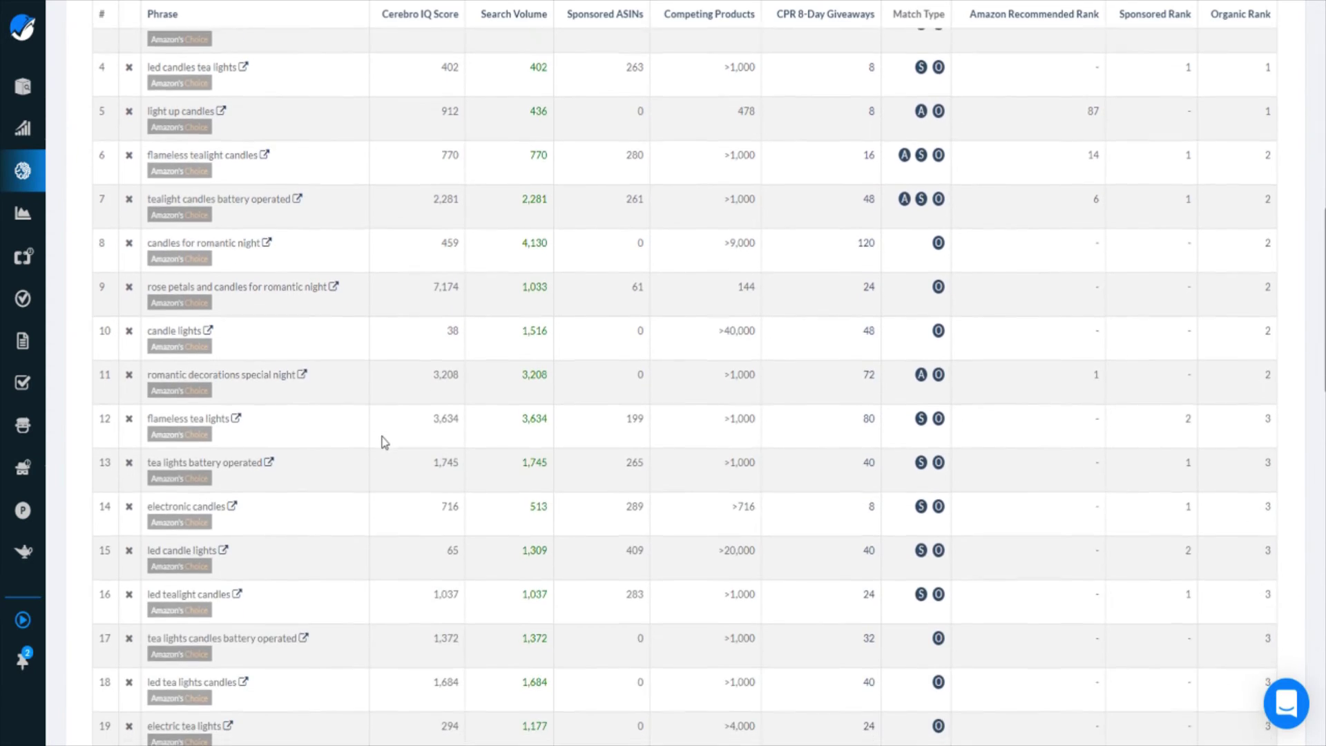
pyautogui.scroll(-2, 347, 440)
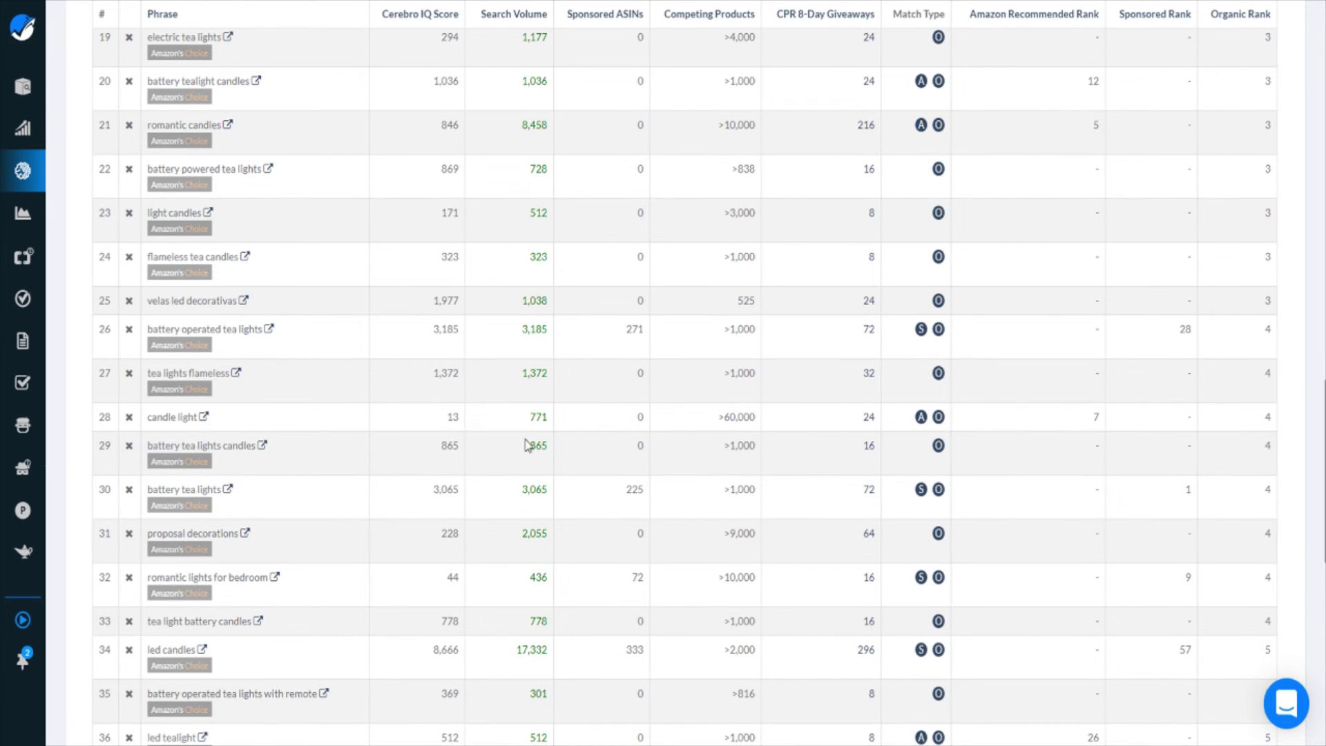
pyautogui.scroll(15, 528, 444)
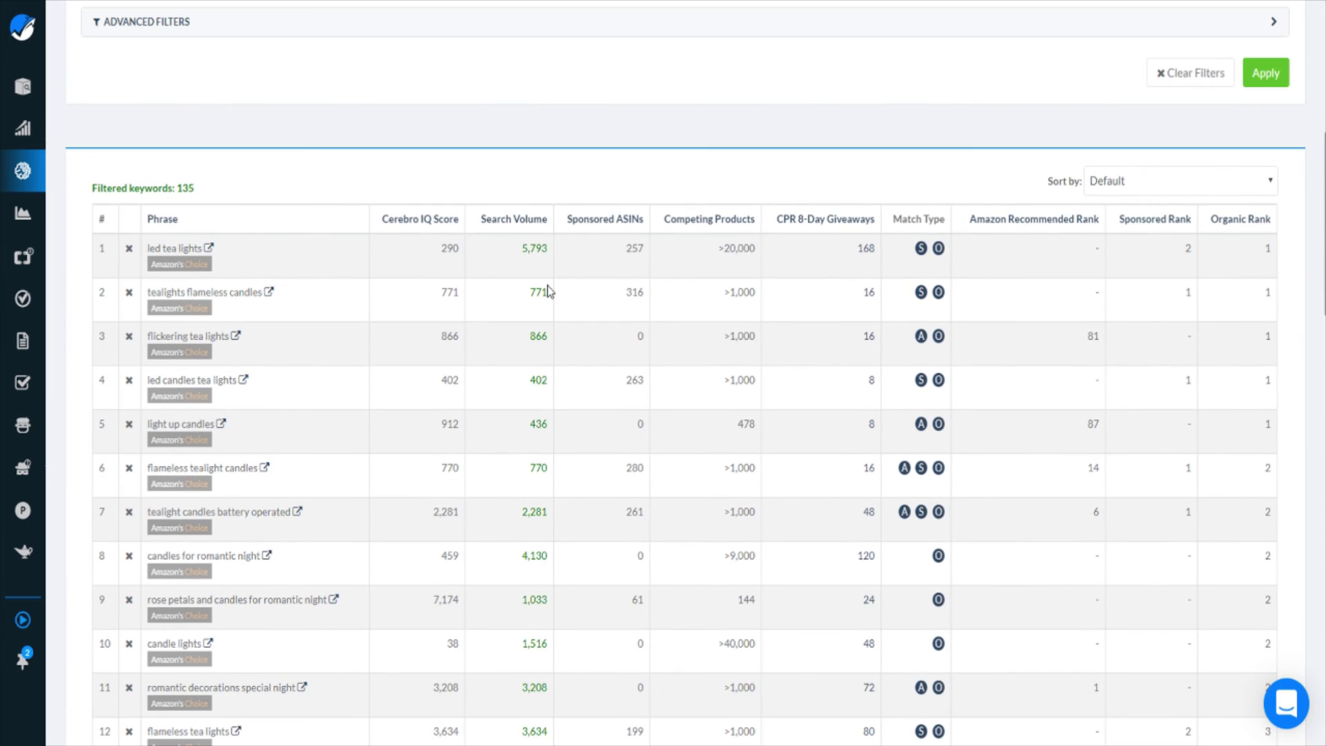
# Sort the filtered keywords by search volume from high to low and check the volume of "tea lights"
pyautogui.moveTo(497, 225)
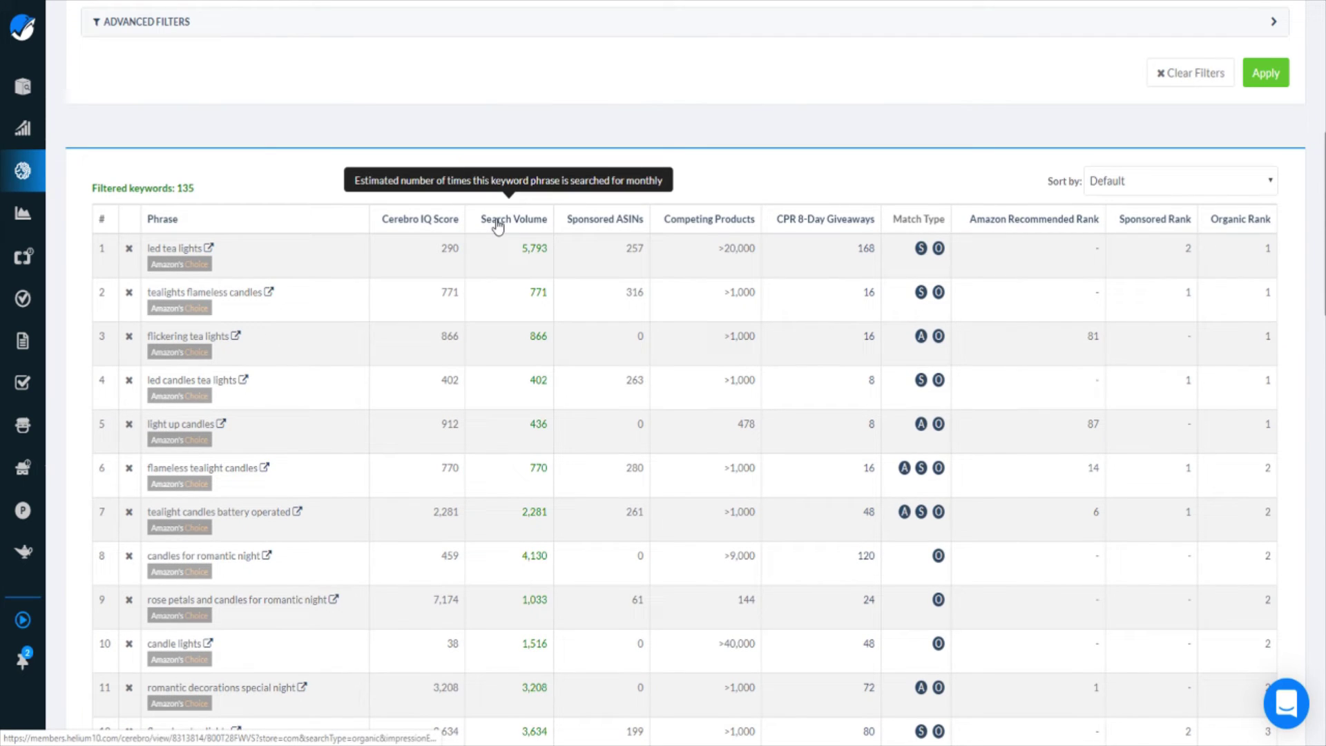
pyautogui.click(497, 223)
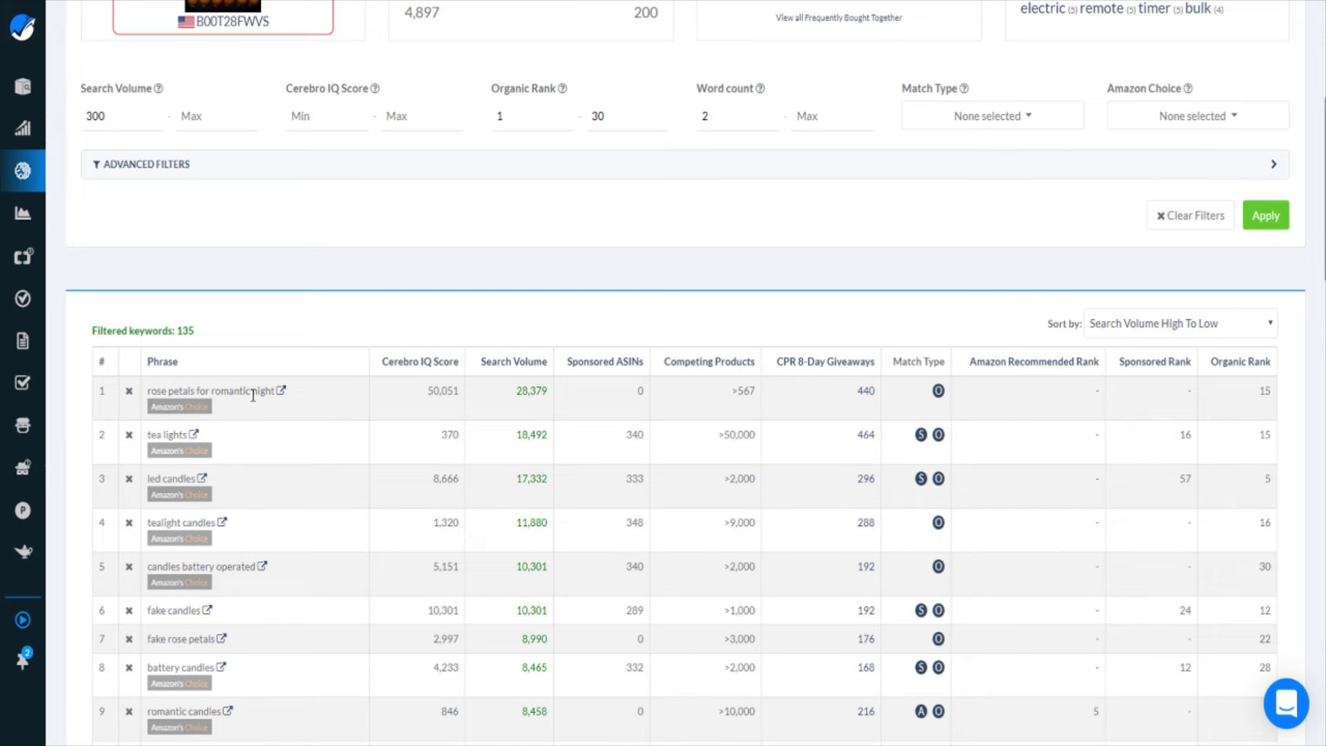
pyautogui.scroll(2, 310, 402)
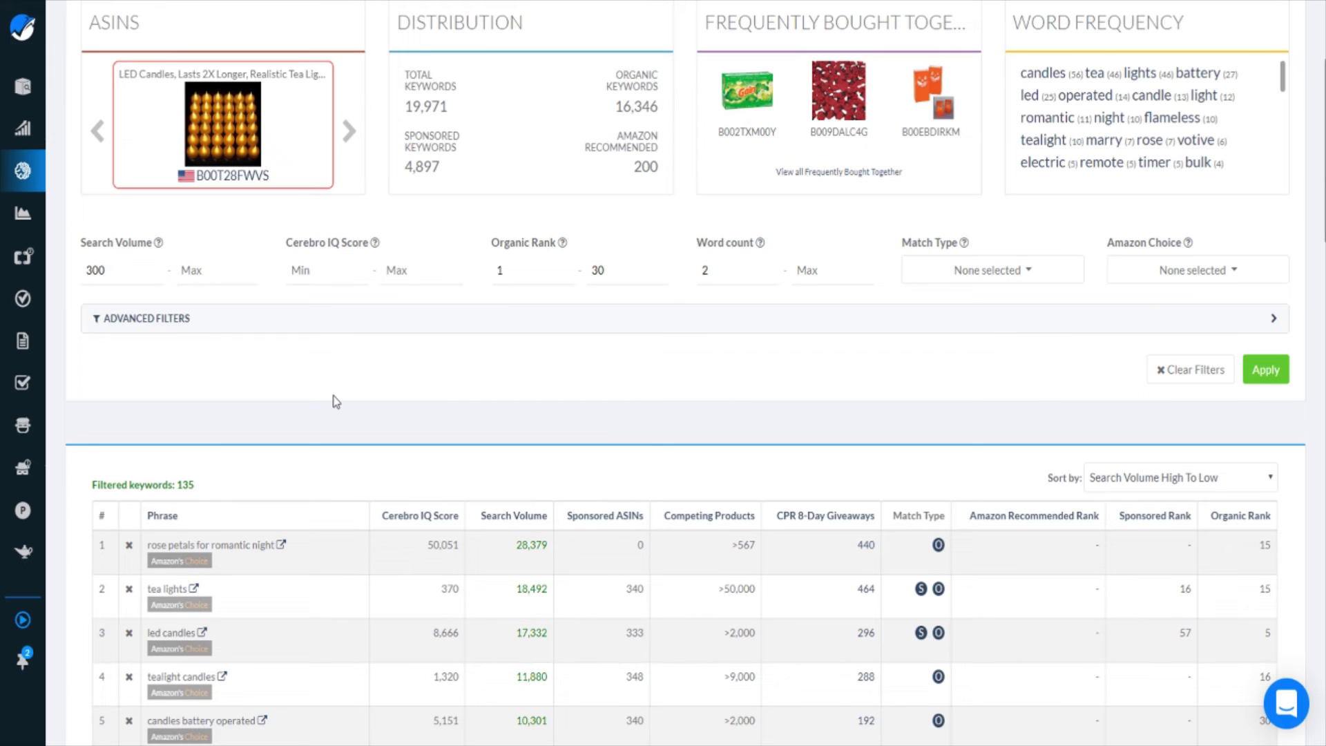
pyautogui.scroll(-1, 295, 402)
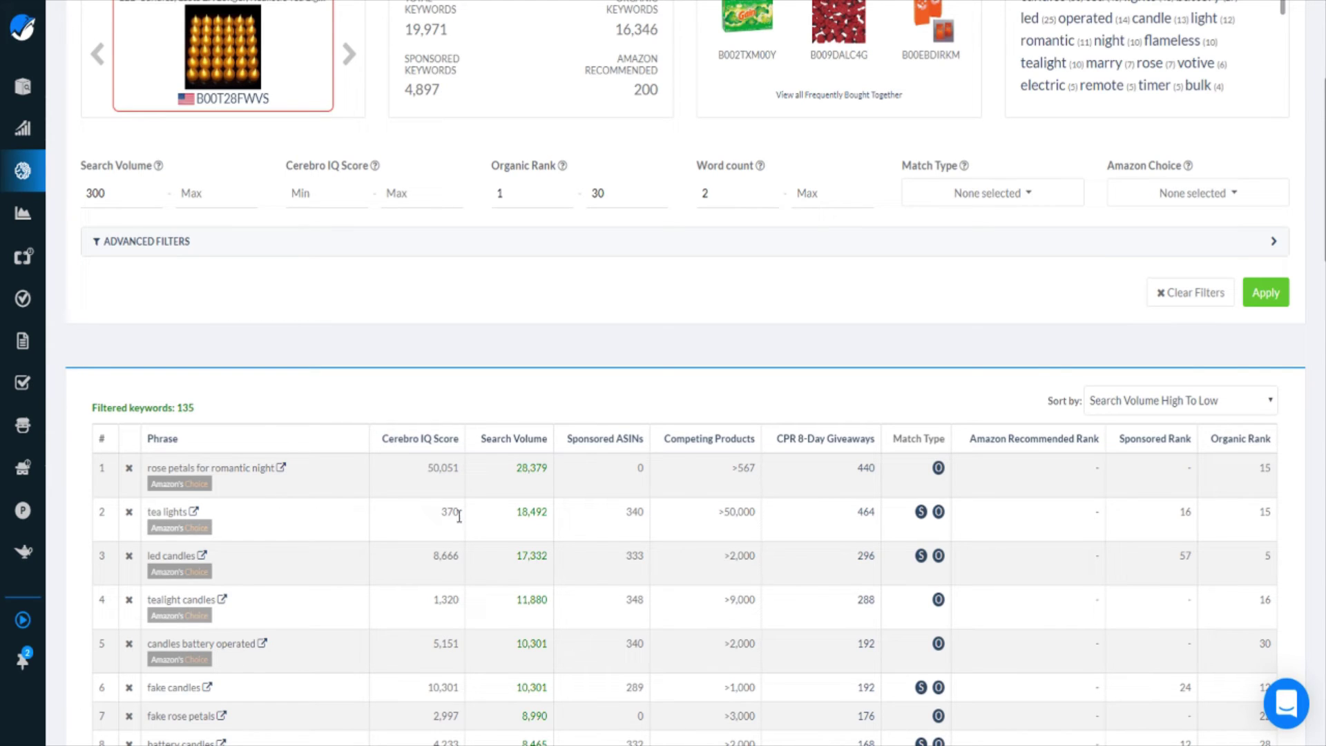
pyautogui.moveTo(511, 518); pyautogui.dragTo(545, 516)
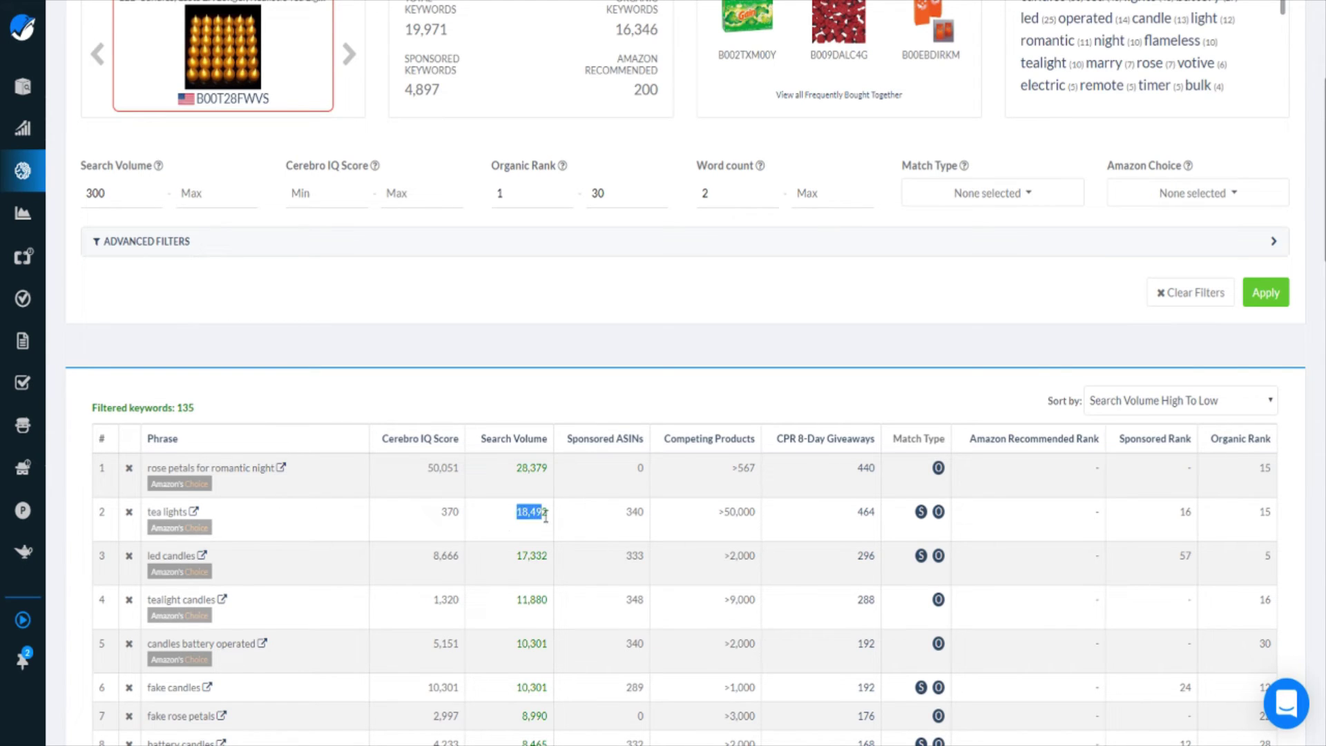
pyautogui.click(495, 517)
# Open the keyword research in Black Box and set the minimum search volume to 3000
pyautogui.click(35, 87)
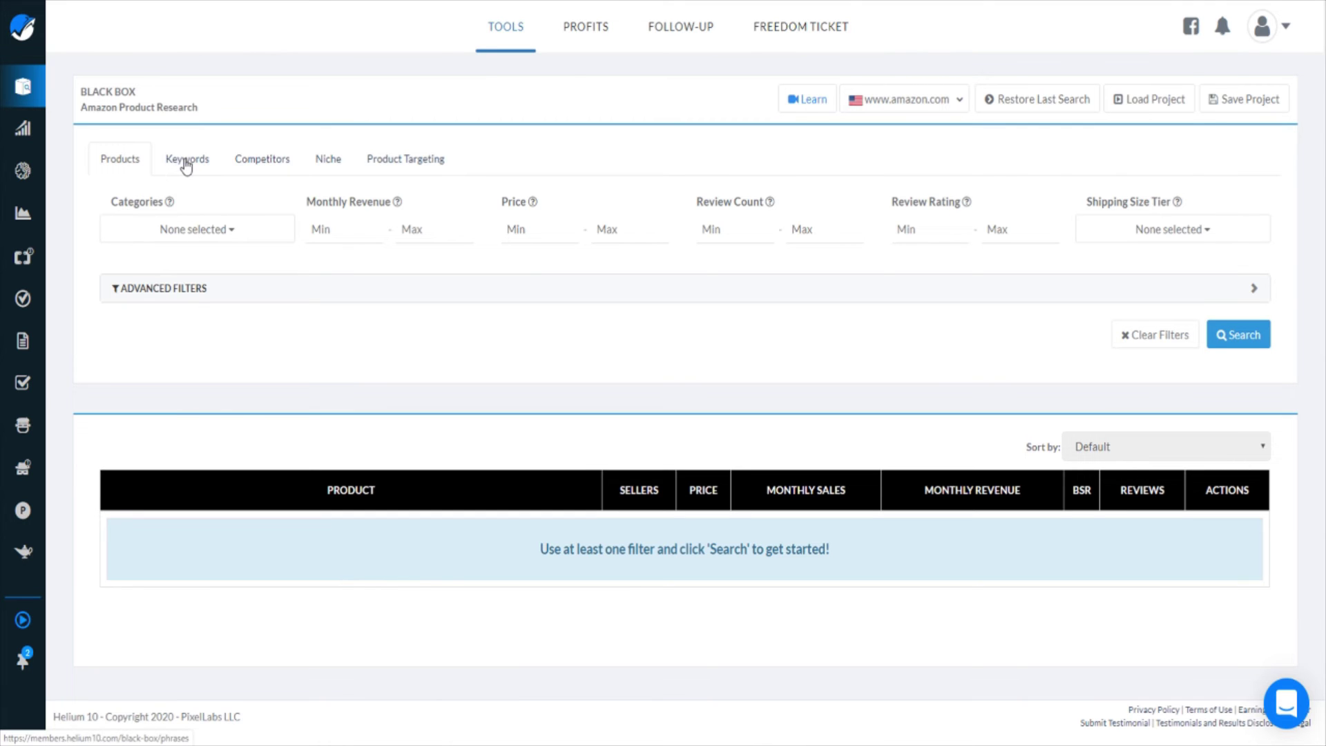
pyautogui.click(185, 164)
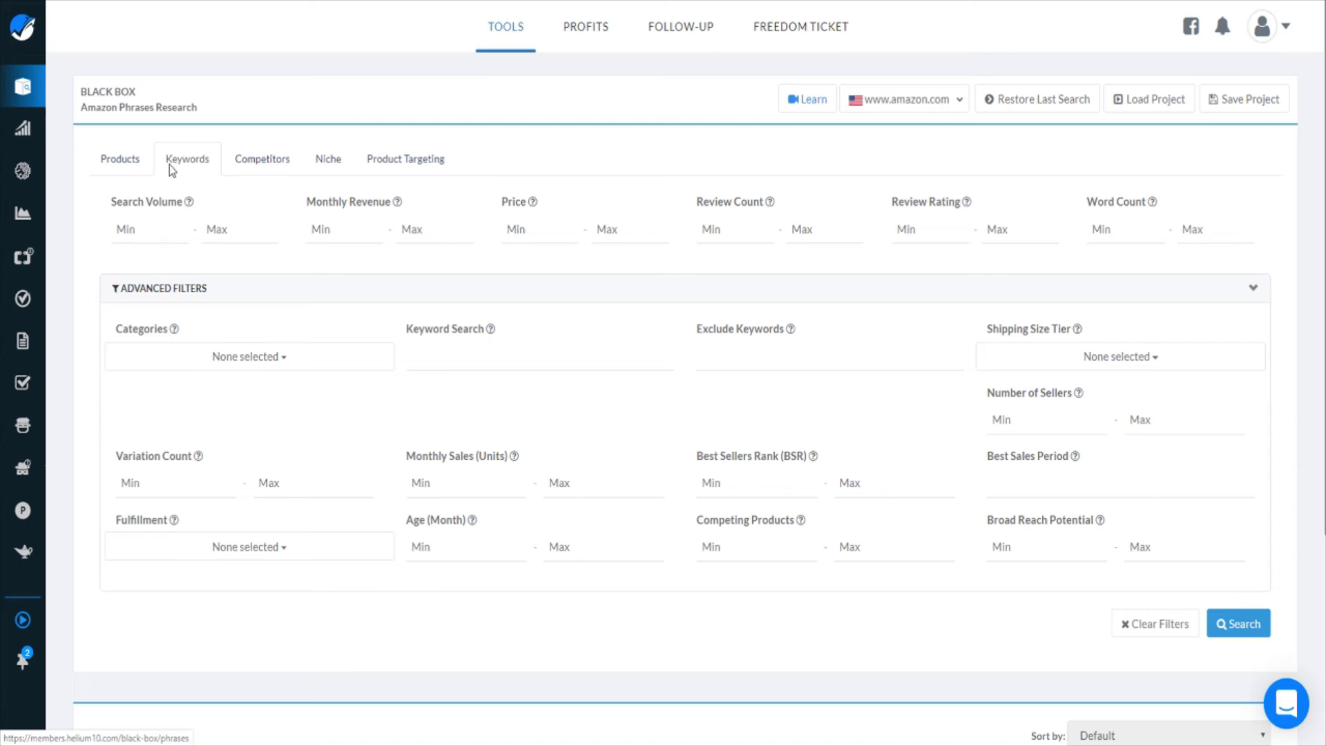
pyautogui.moveTo(191, 207)
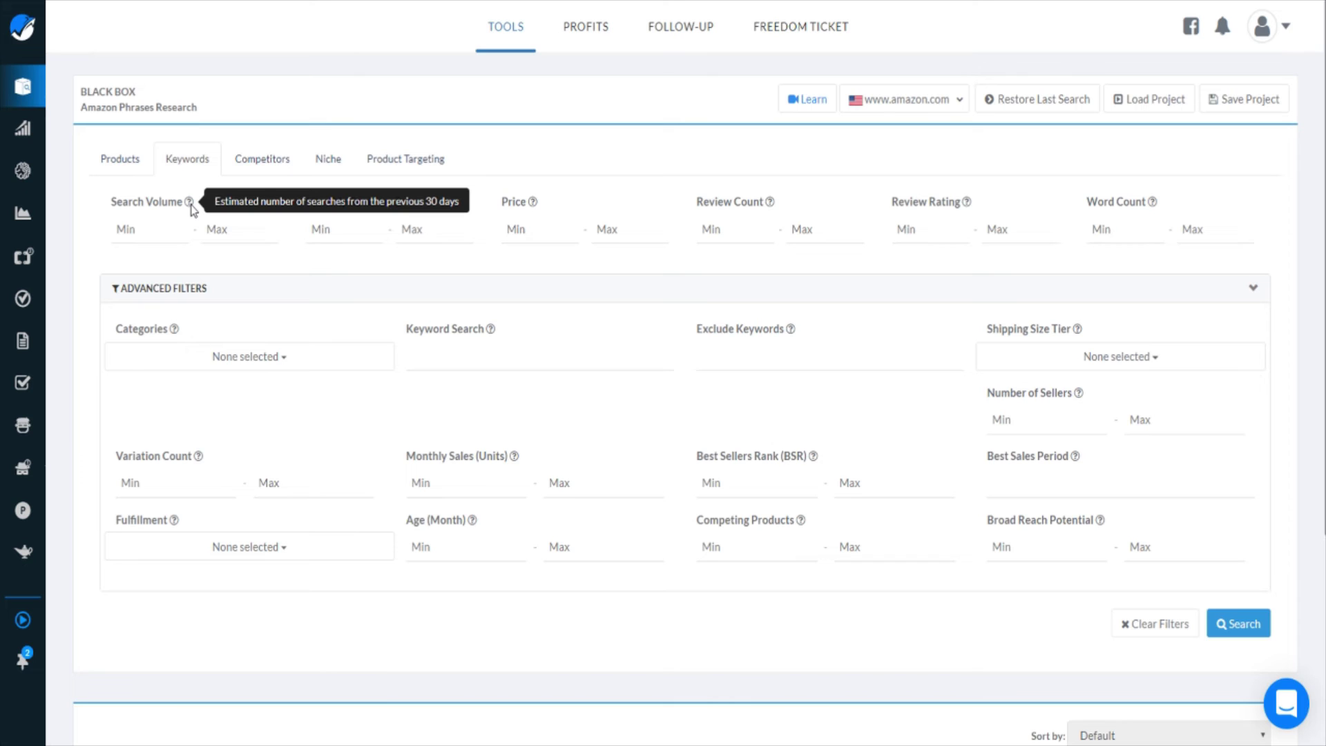
pyautogui.click(147, 236)
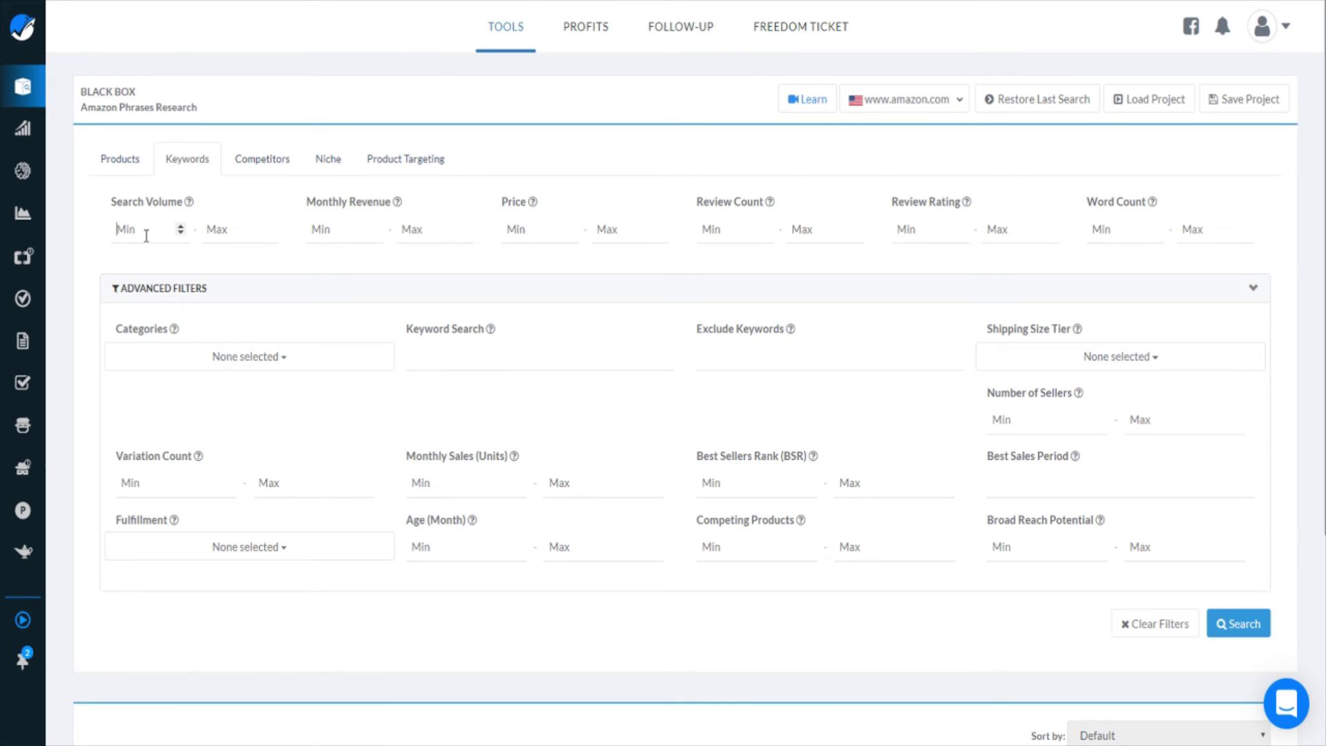
pyautogui.write('3000')
# Set the price range to 15–16, the maximum review count to 100 and the minimum word count to 2
pyautogui.click(542, 234)
pyautogui.write('15')
pyautogui.click(624, 231)
pyautogui.write('16')
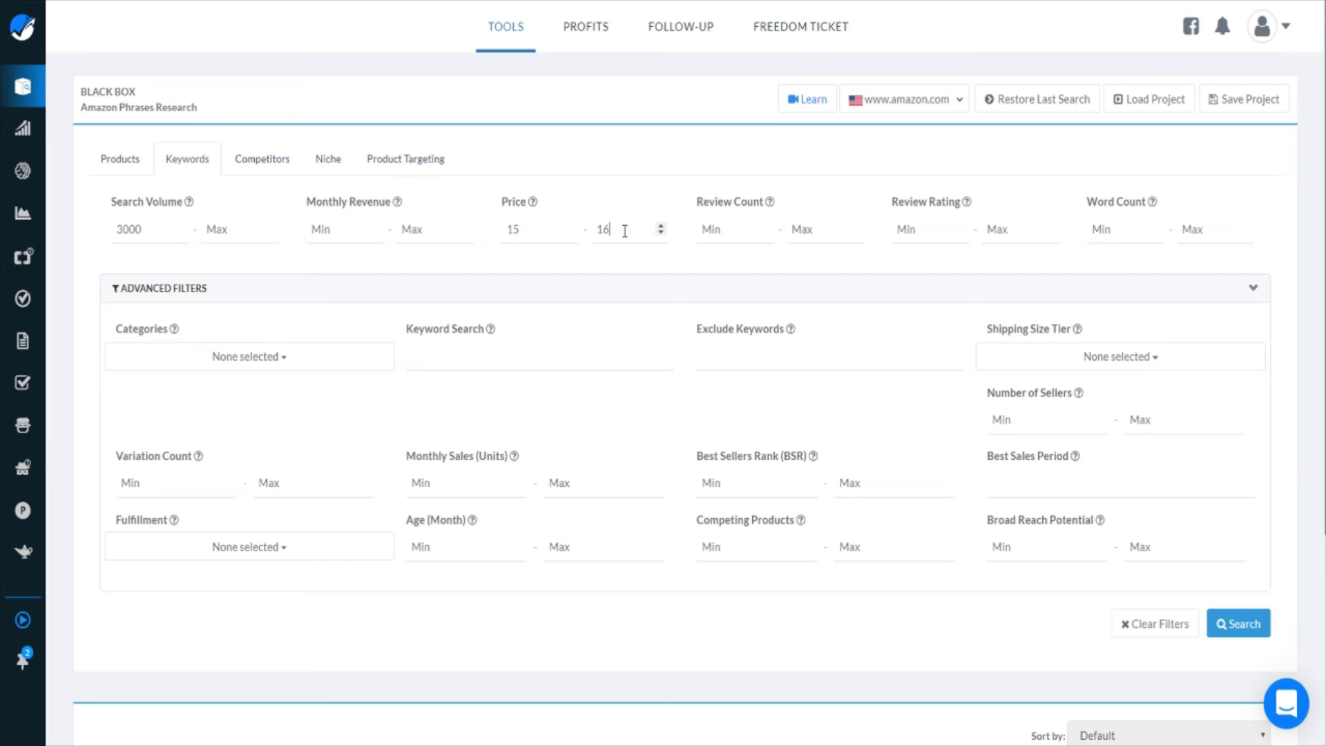
pyautogui.click(830, 238)
pyautogui.write('100')
pyautogui.click(1114, 230)
pyautogui.write('2')
# Restrict the keyword search to the Kitchen & Dining category and the Small Standard-Size and Large Standard-Size shipping tiers
pyautogui.click(268, 362)
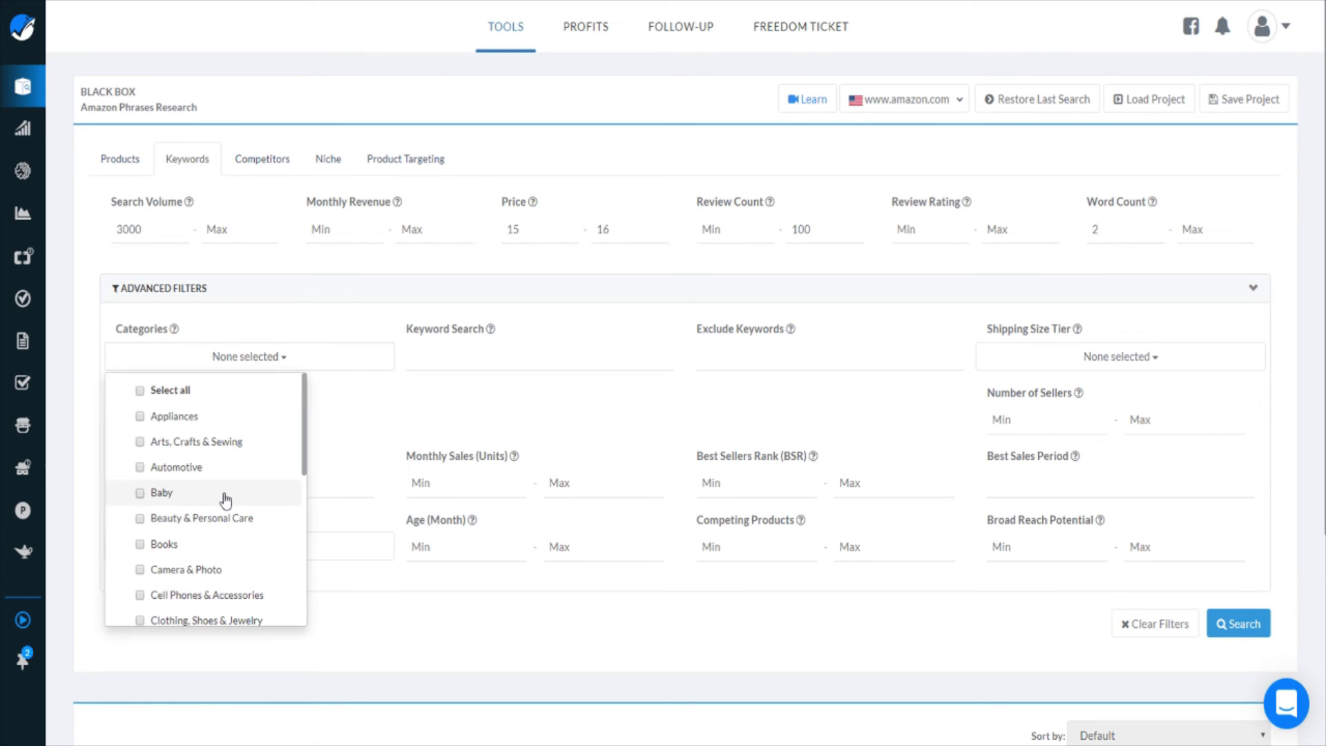
pyautogui.scroll(-5, 222, 494)
pyautogui.click(188, 491)
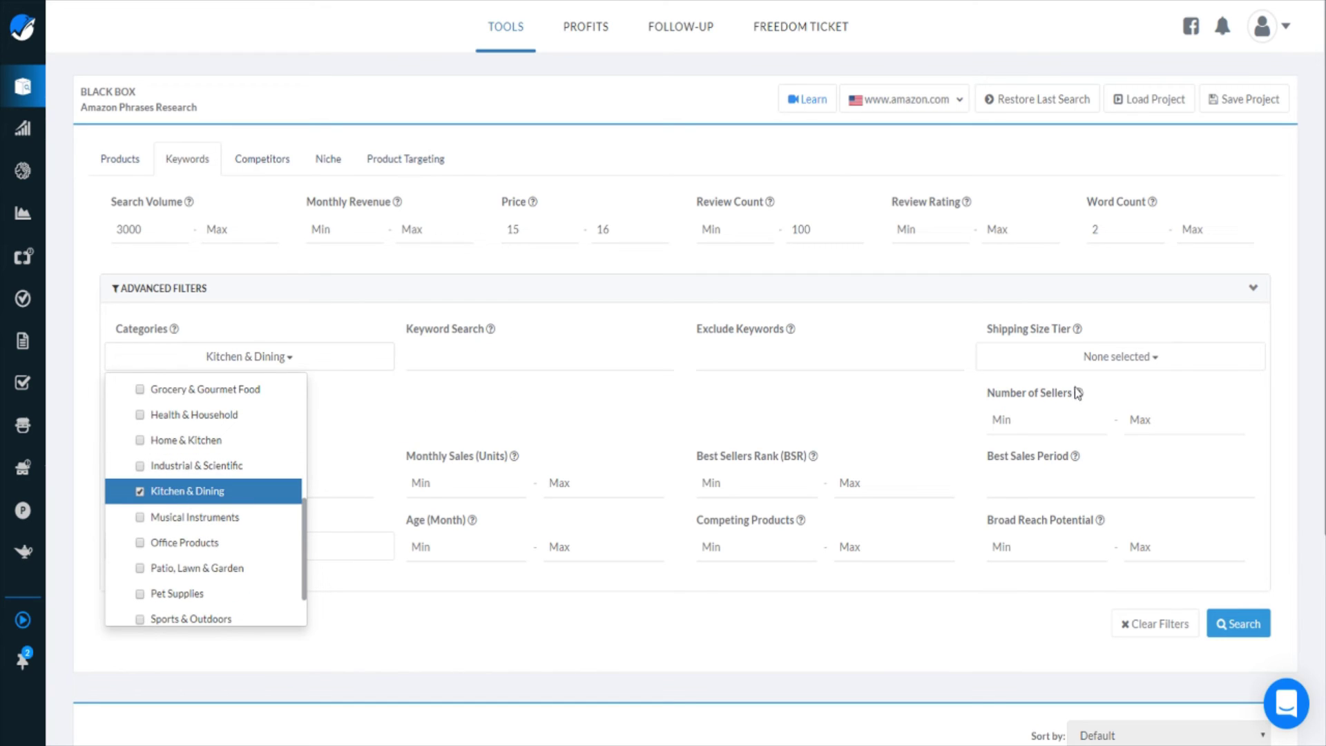
pyautogui.click(1101, 365)
pyautogui.click(1070, 416)
pyautogui.click(1064, 442)
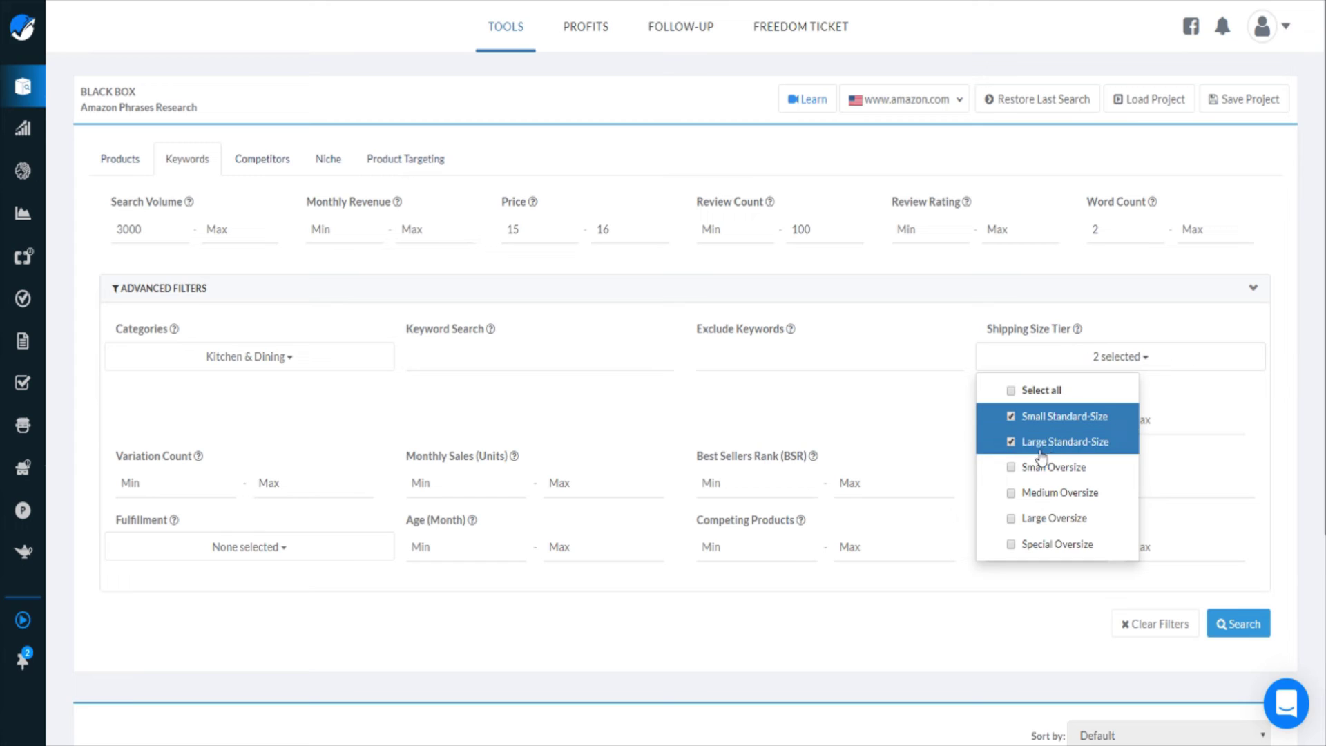
pyautogui.click(909, 400)
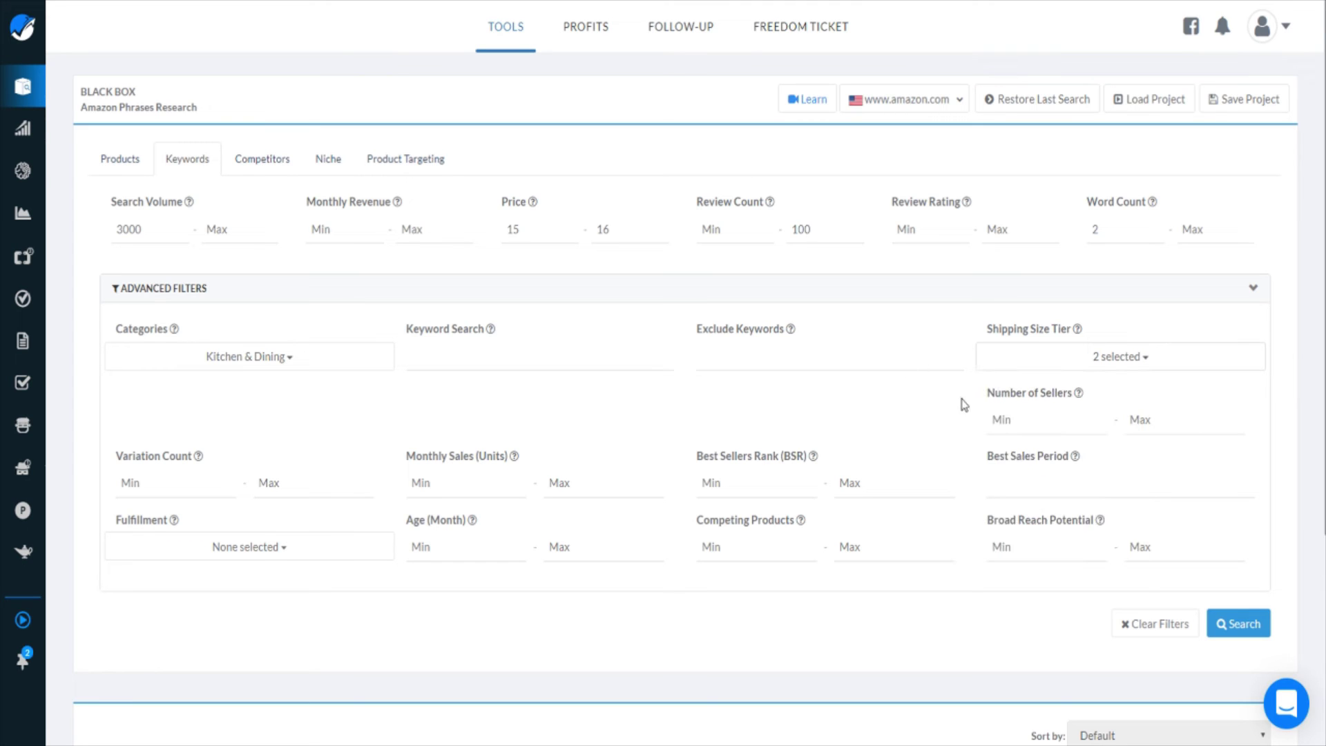
# Limit the number of sellers to 2, choose FBA fulfillment and run the keyword search
pyautogui.click(1194, 424)
pyautogui.write('2')
pyautogui.click(317, 552)
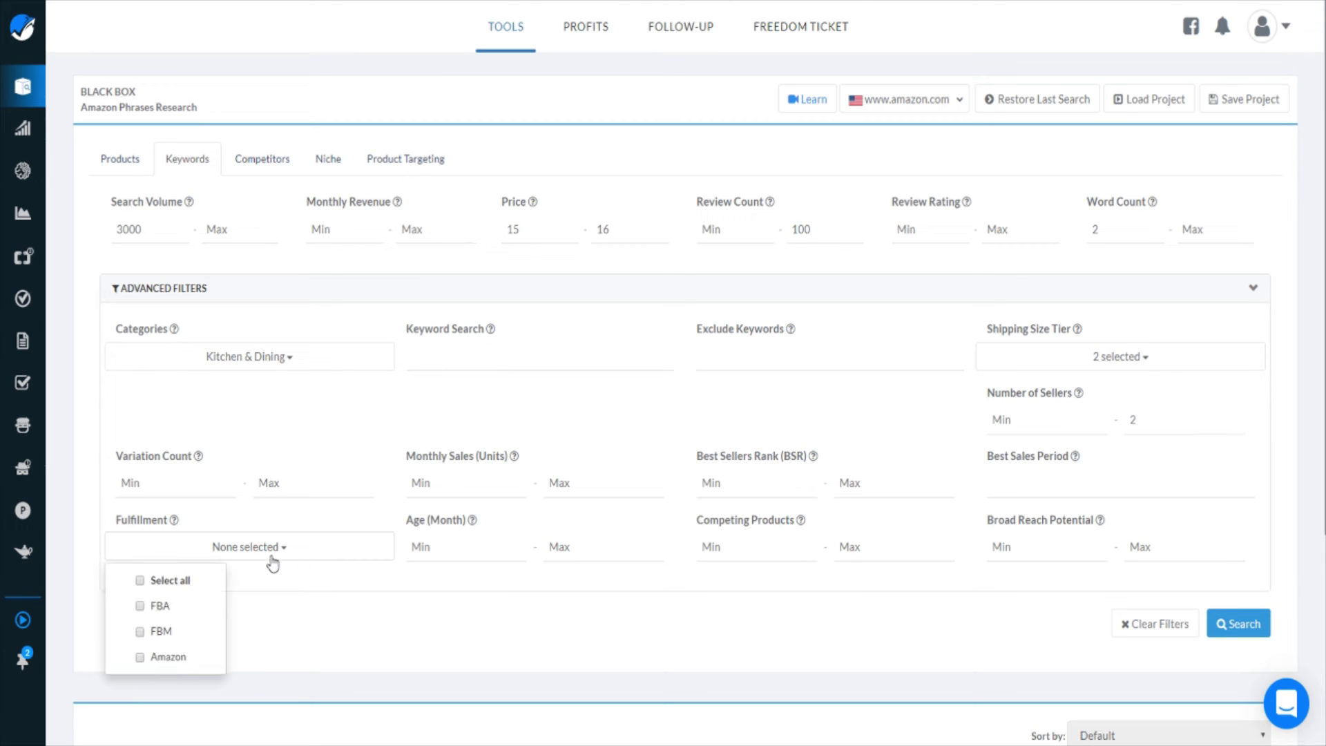
pyautogui.click(165, 607)
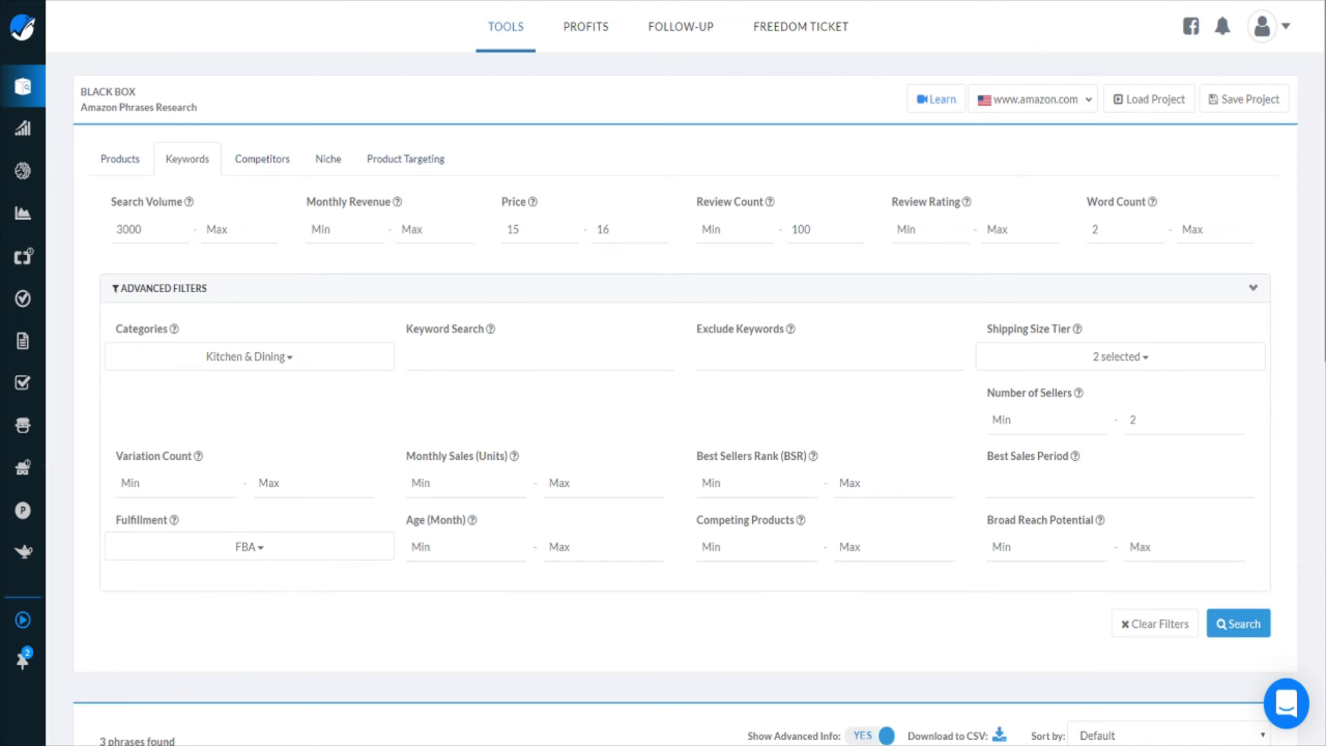
# Review the Kitchen & Dining phrases found, including their categories, search volumes, sales and reviews
pyautogui.scroll(-4, 621, 478)
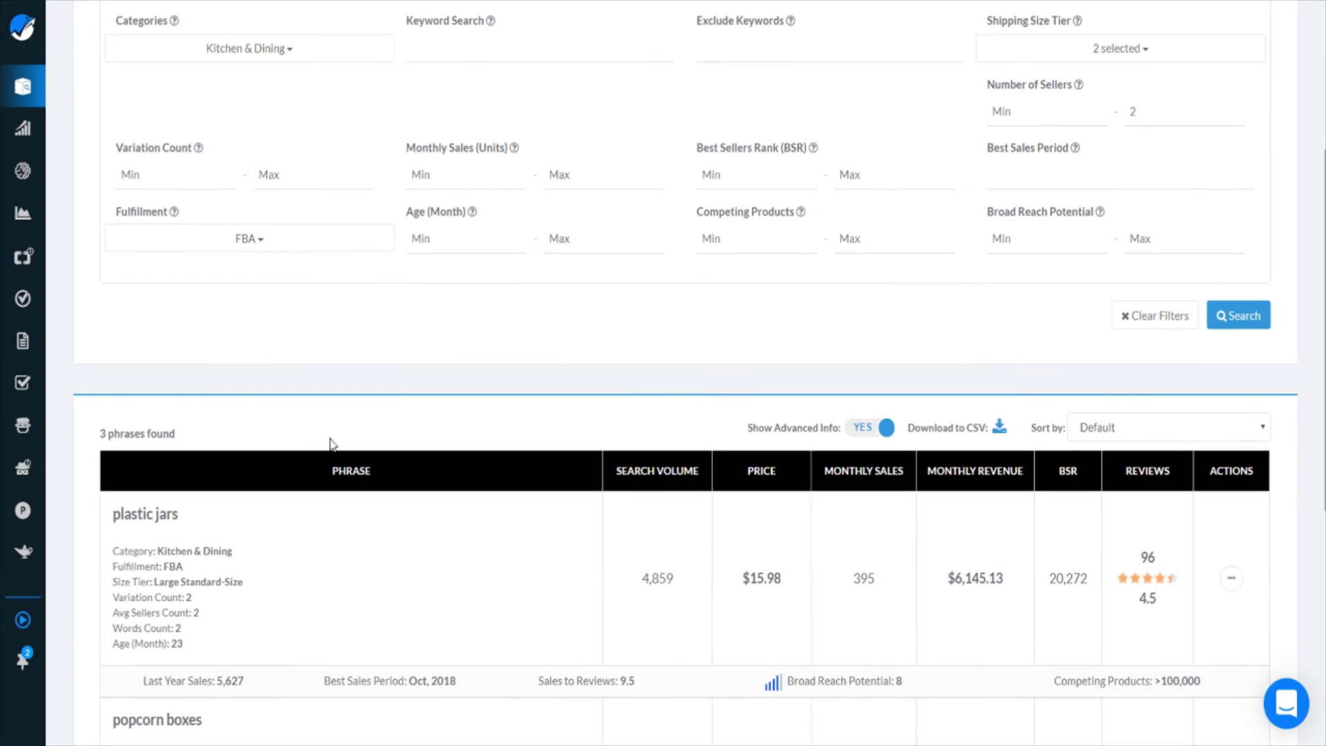
pyautogui.moveTo(99, 433); pyautogui.dragTo(166, 434)
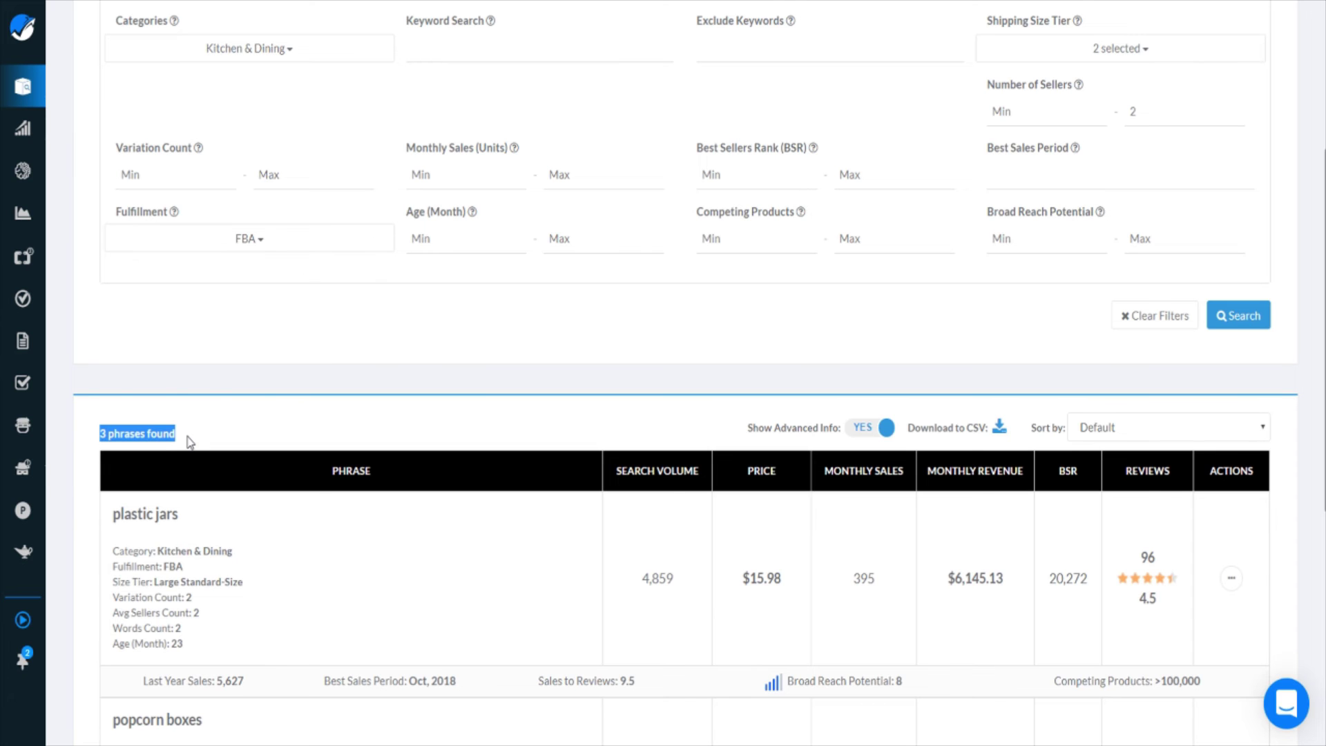
pyautogui.scroll(-3, 190, 442)
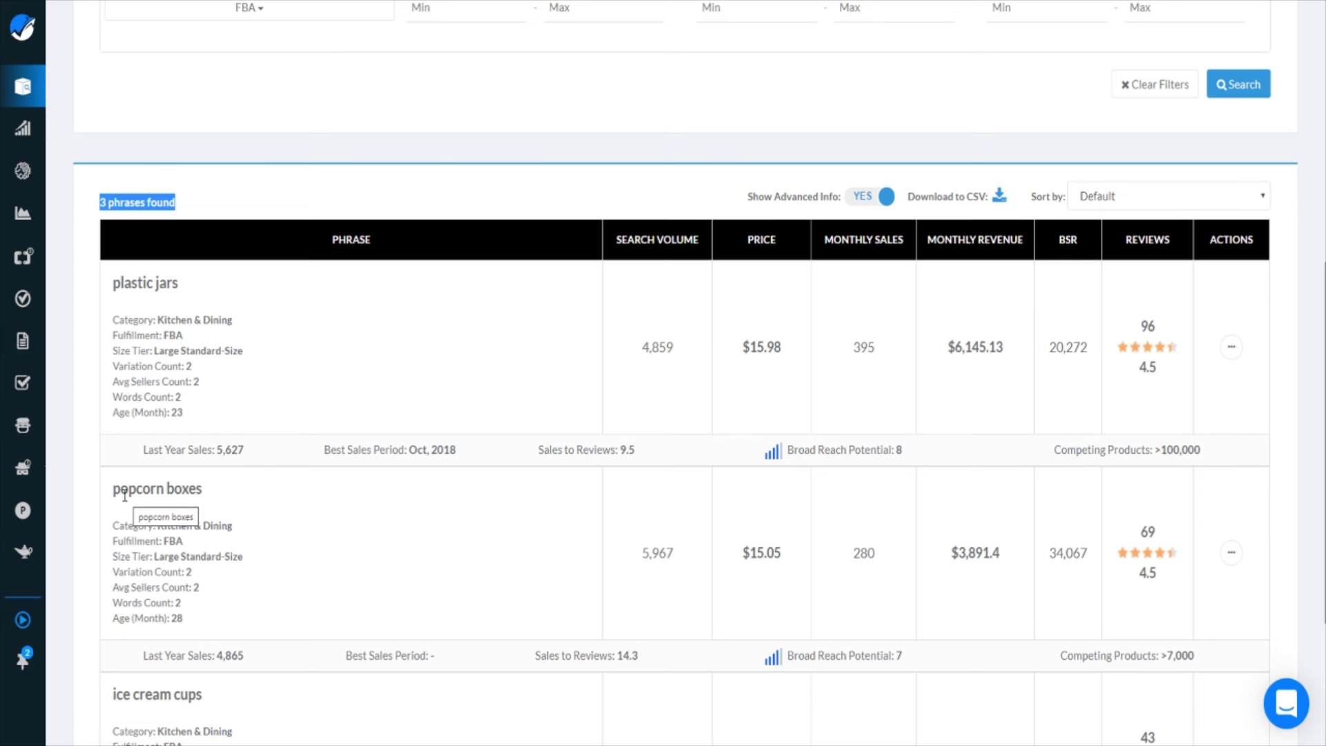
pyautogui.scroll(-3, 243, 504)
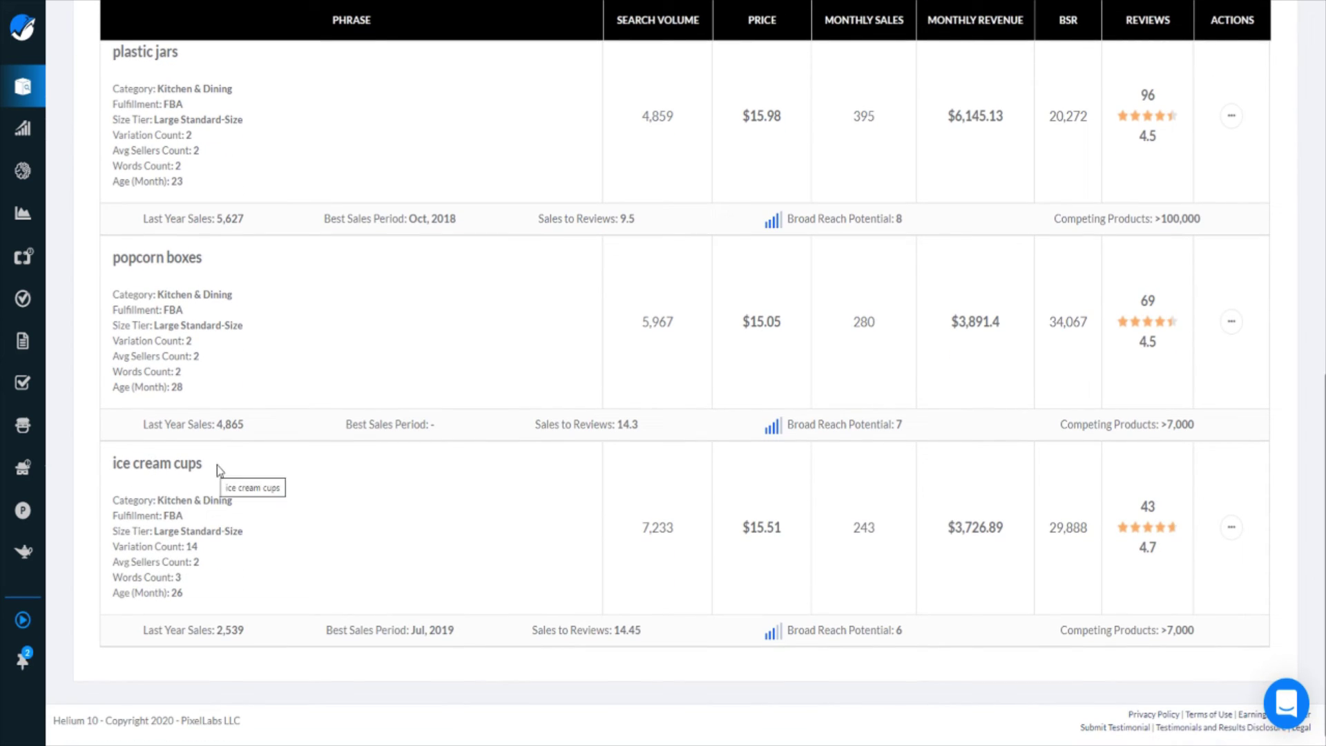
pyautogui.moveTo(158, 500); pyautogui.dragTo(238, 506)
pyautogui.scroll(10, 311, 517)
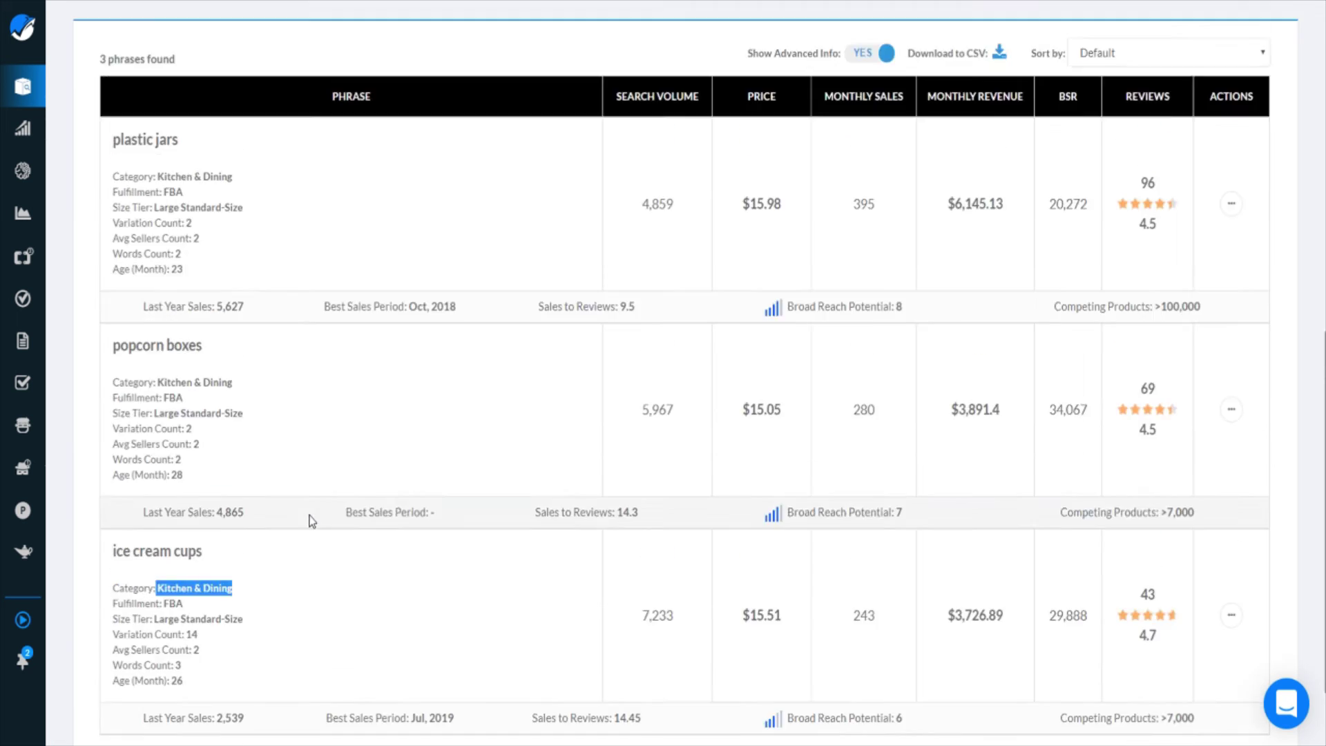
# Replace the Kitchen & Dining category with Home & Kitchen and rerun the keyword search
pyautogui.click(248, 358)
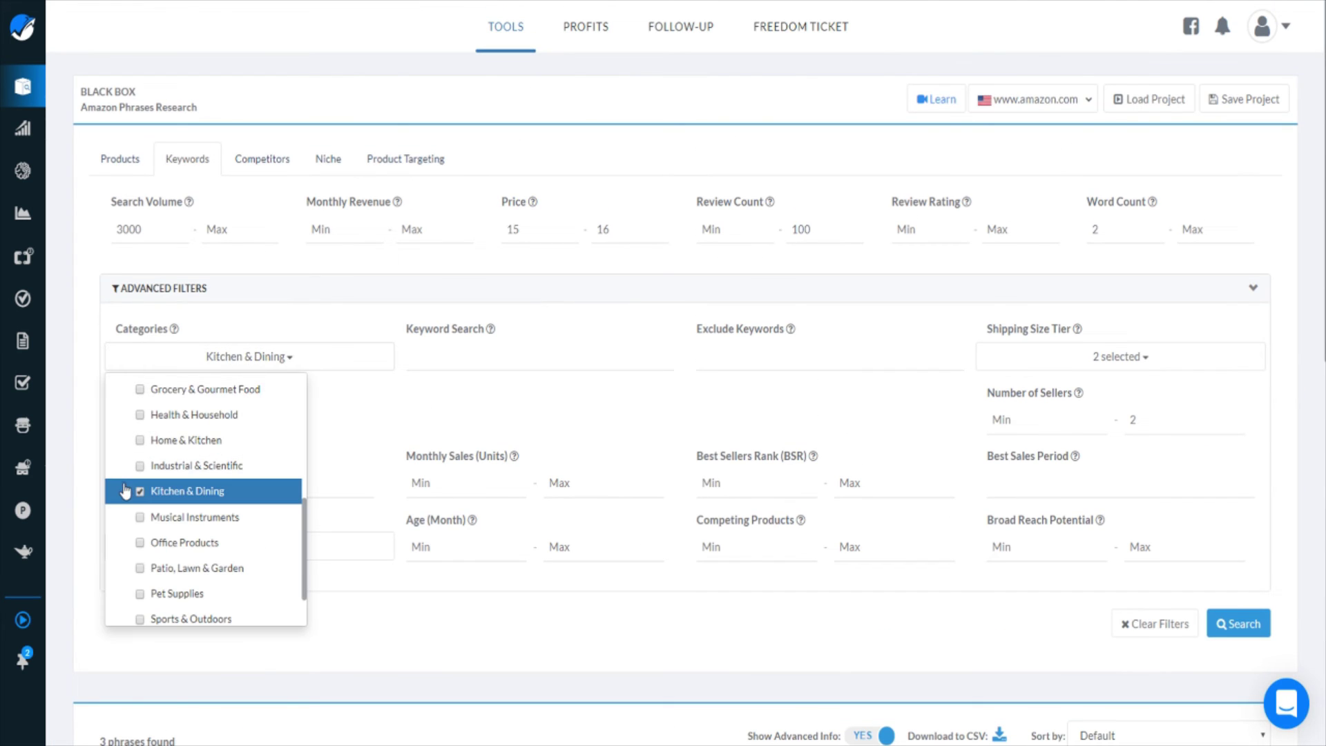
pyautogui.click(138, 490)
pyautogui.click(155, 442)
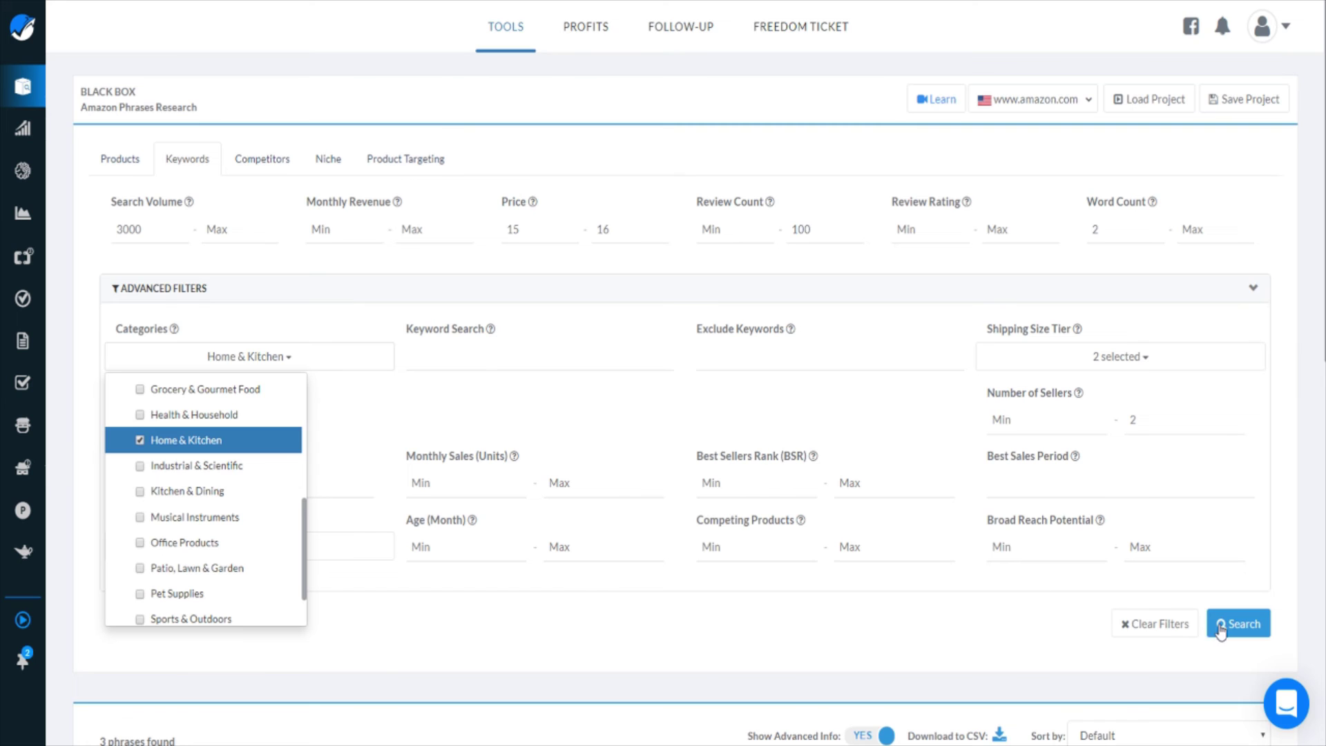
pyautogui.click(1236, 622)
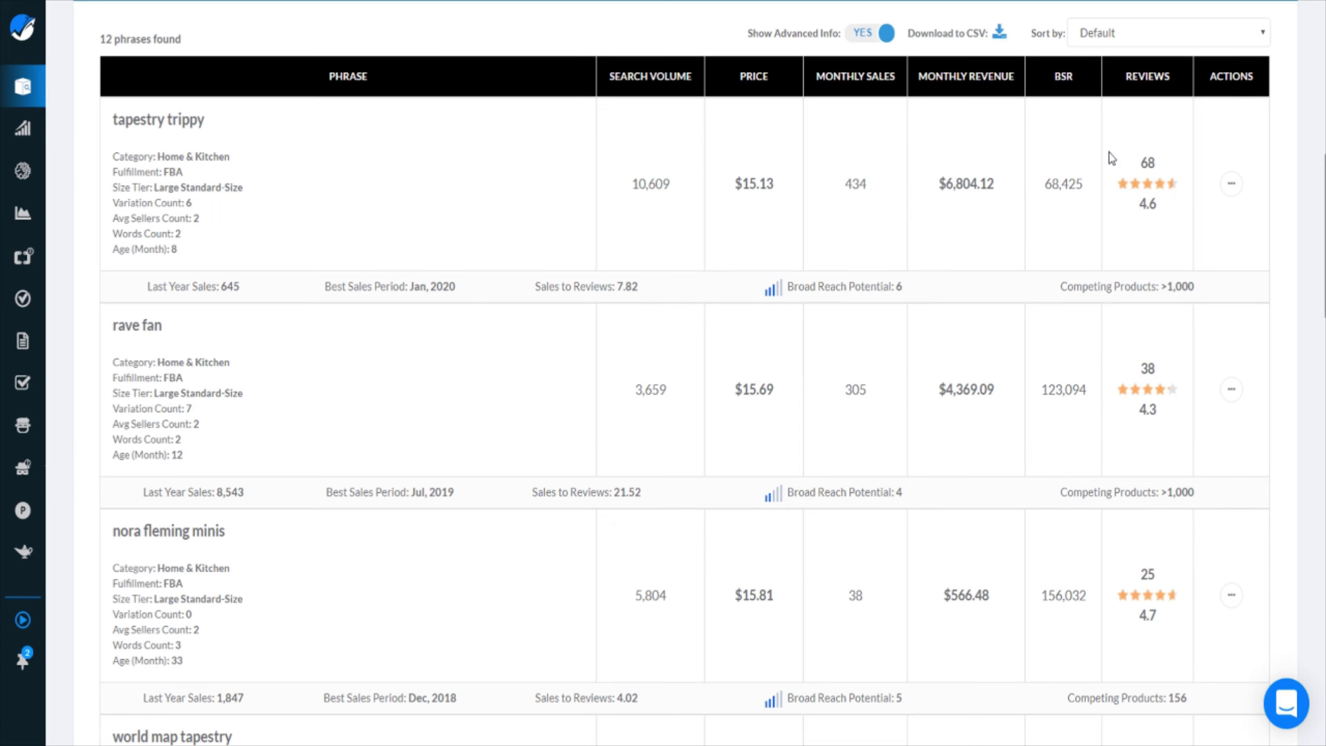
# Go through the Home & Kitchen phrases found and view the flower garland phrase on Amazon
pyautogui.scroll(-2, 444, 208)
pyautogui.scroll(-7, 442, 208)
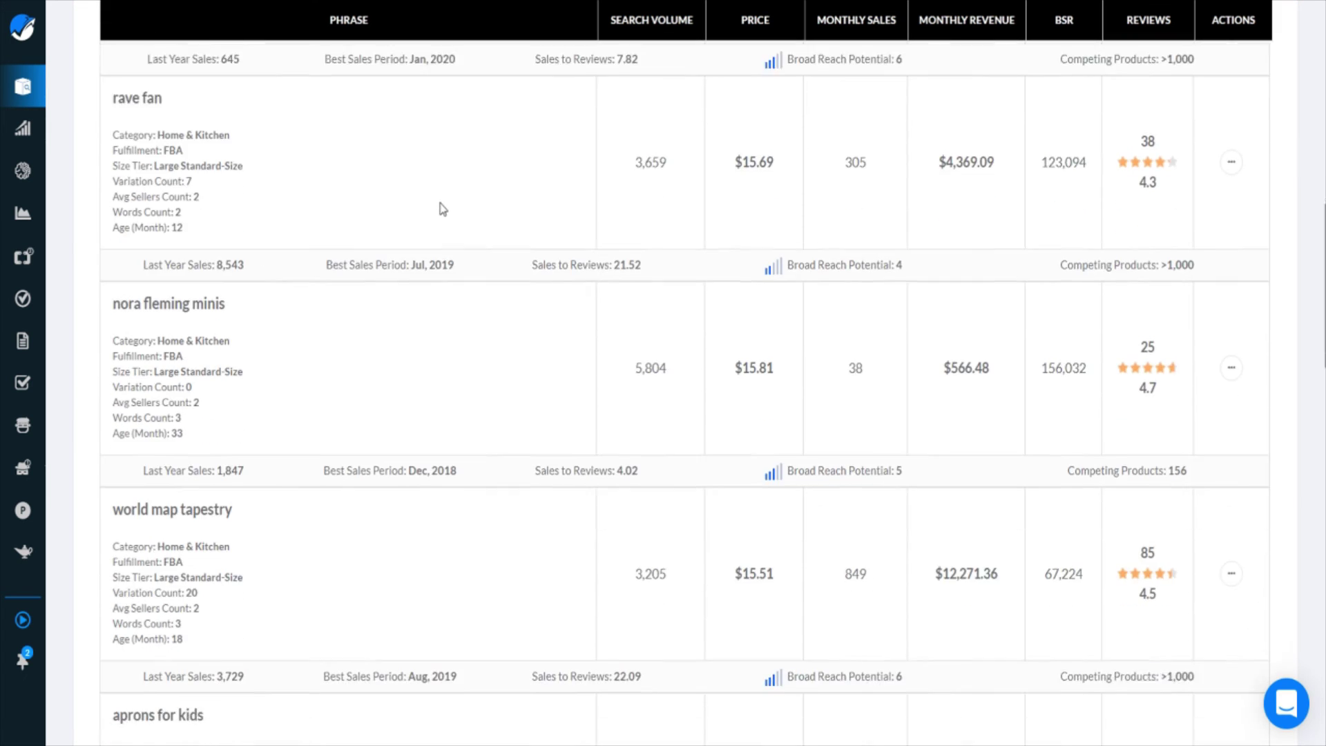
pyautogui.scroll(-6, 443, 209)
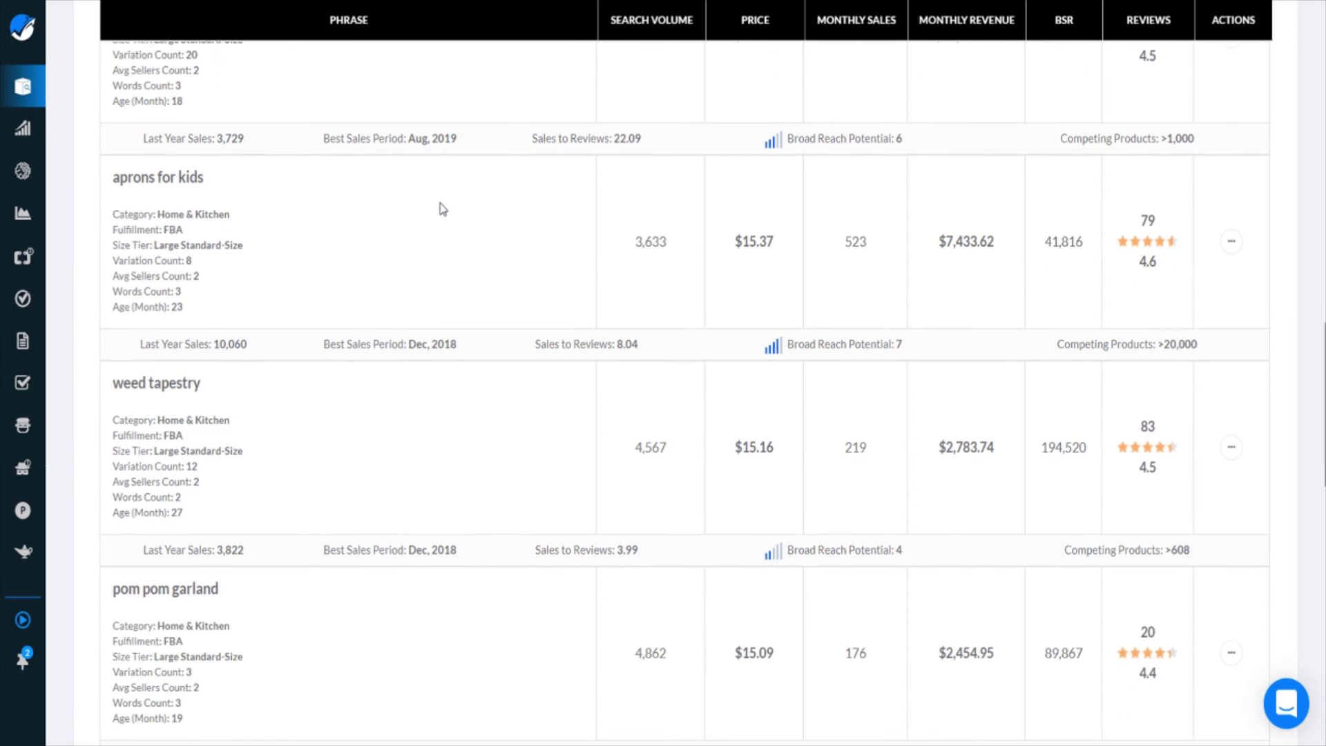
pyautogui.scroll(-1, 442, 209)
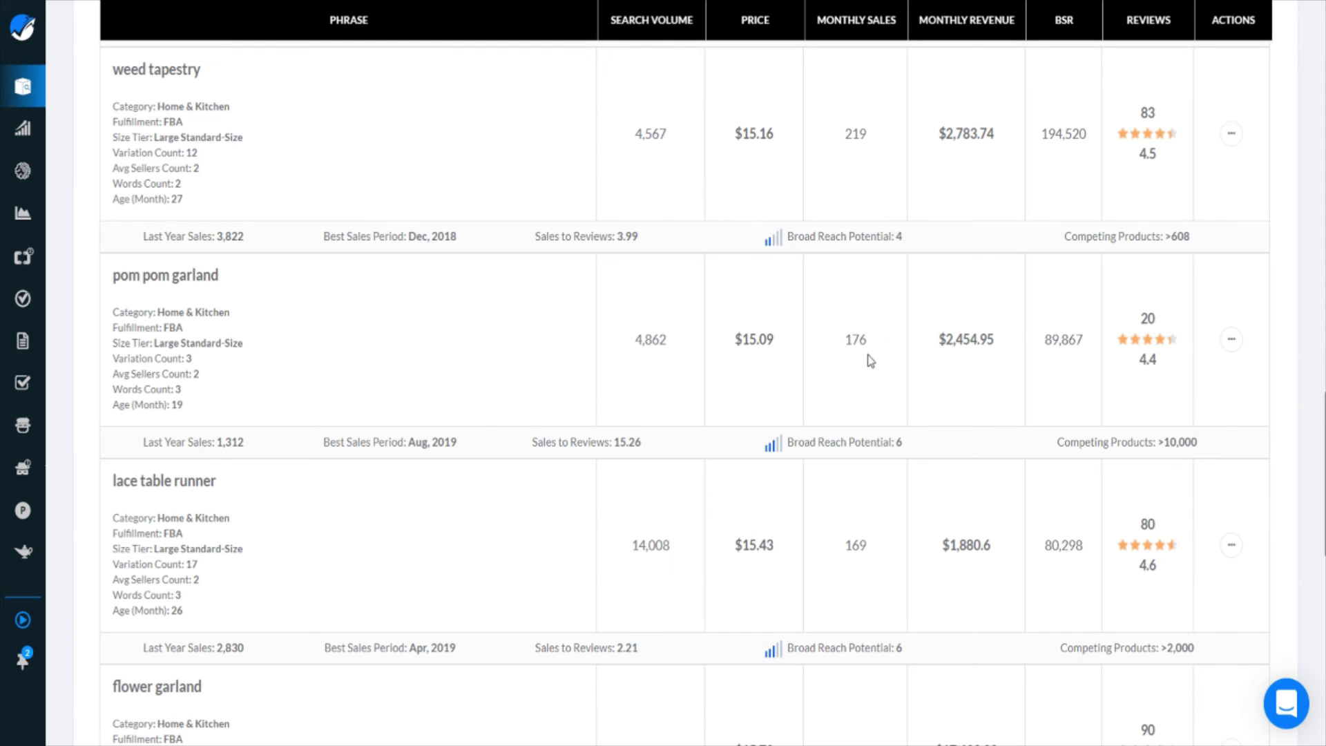
pyautogui.scroll(-3, 873, 368)
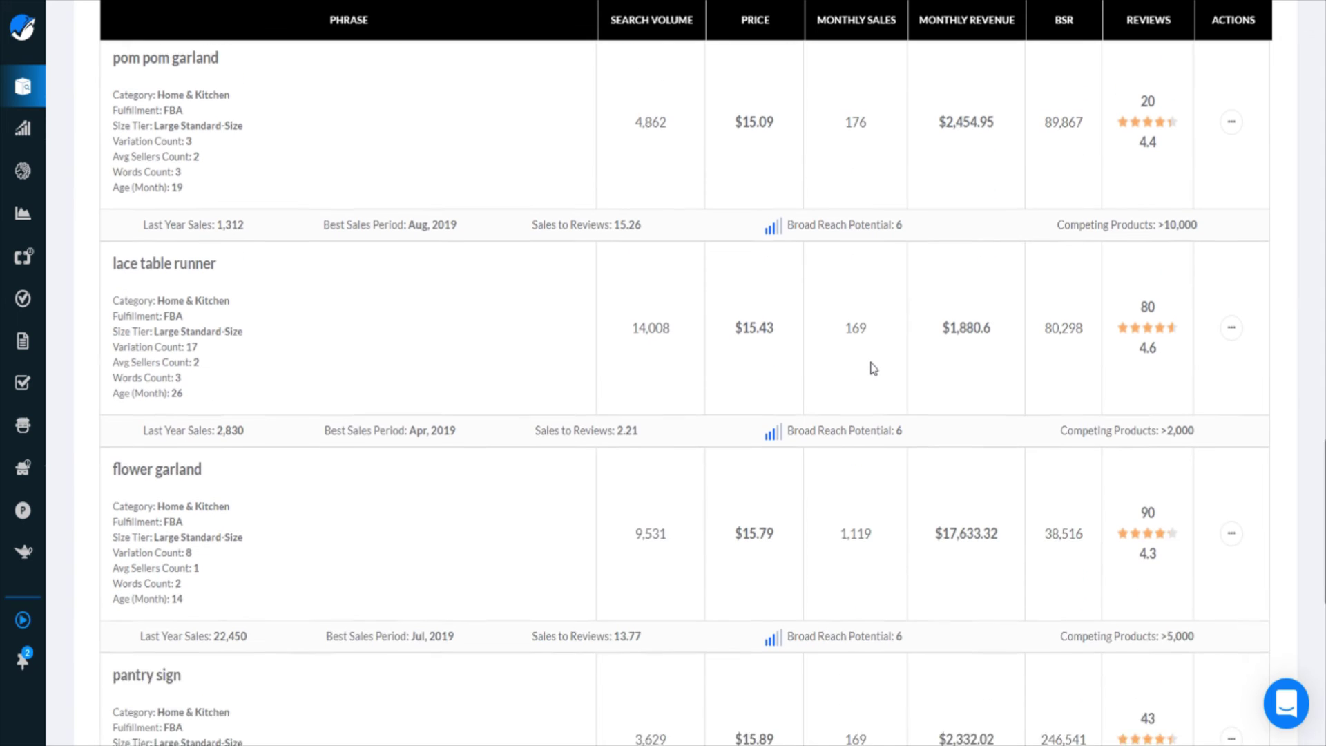
pyautogui.scroll(-1, 873, 368)
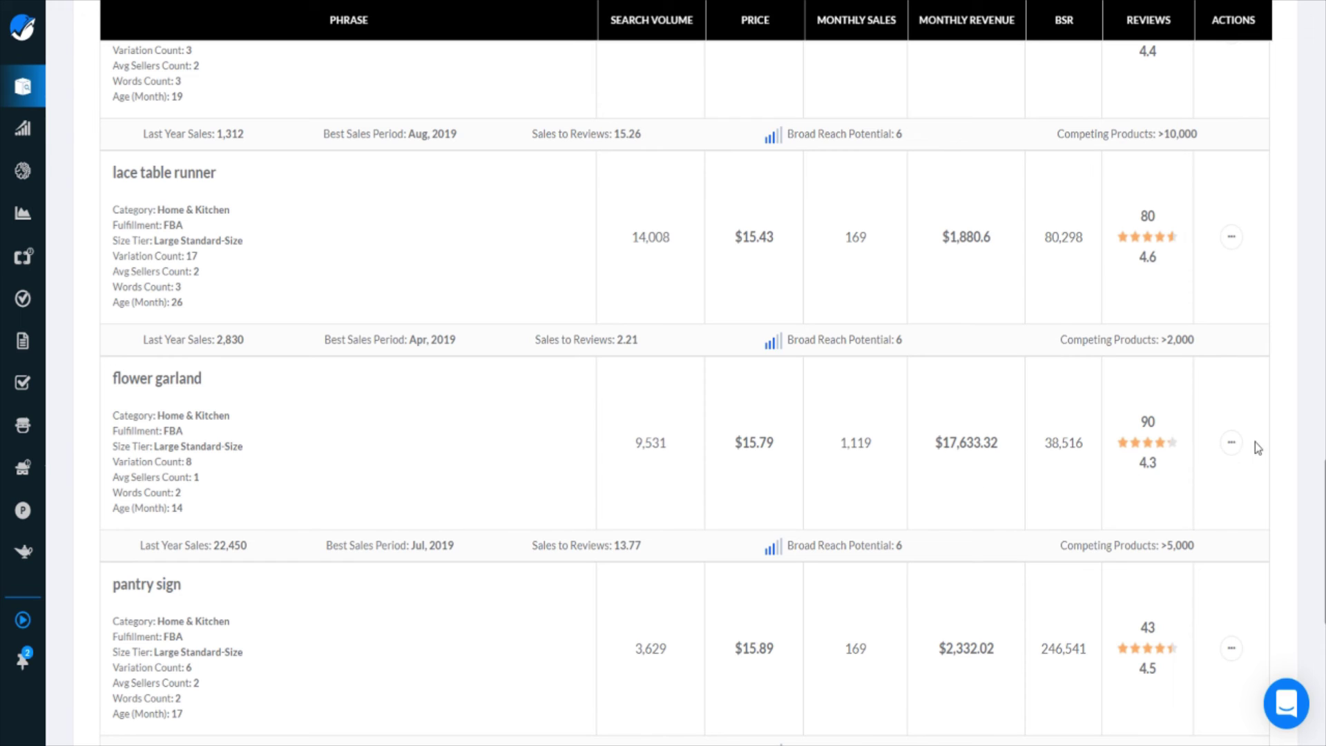
pyautogui.click(1232, 445)
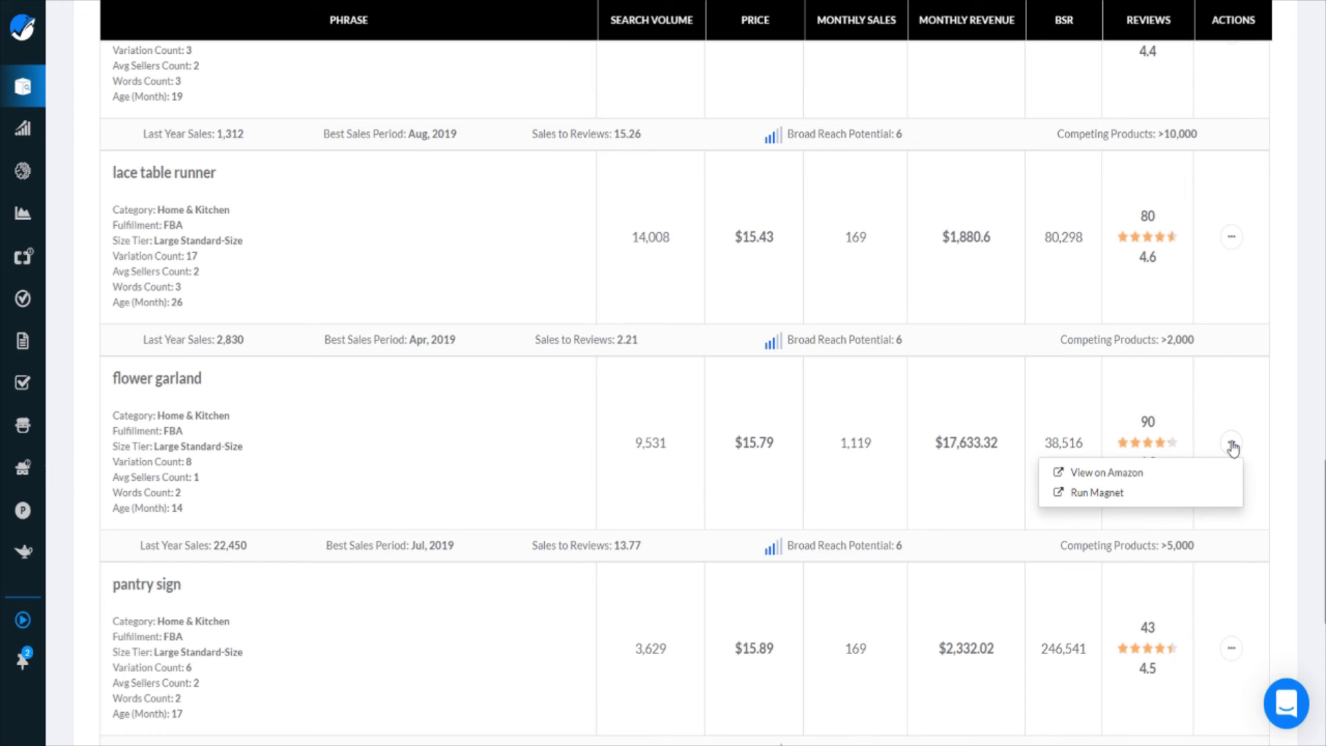
pyautogui.click(1092, 475)
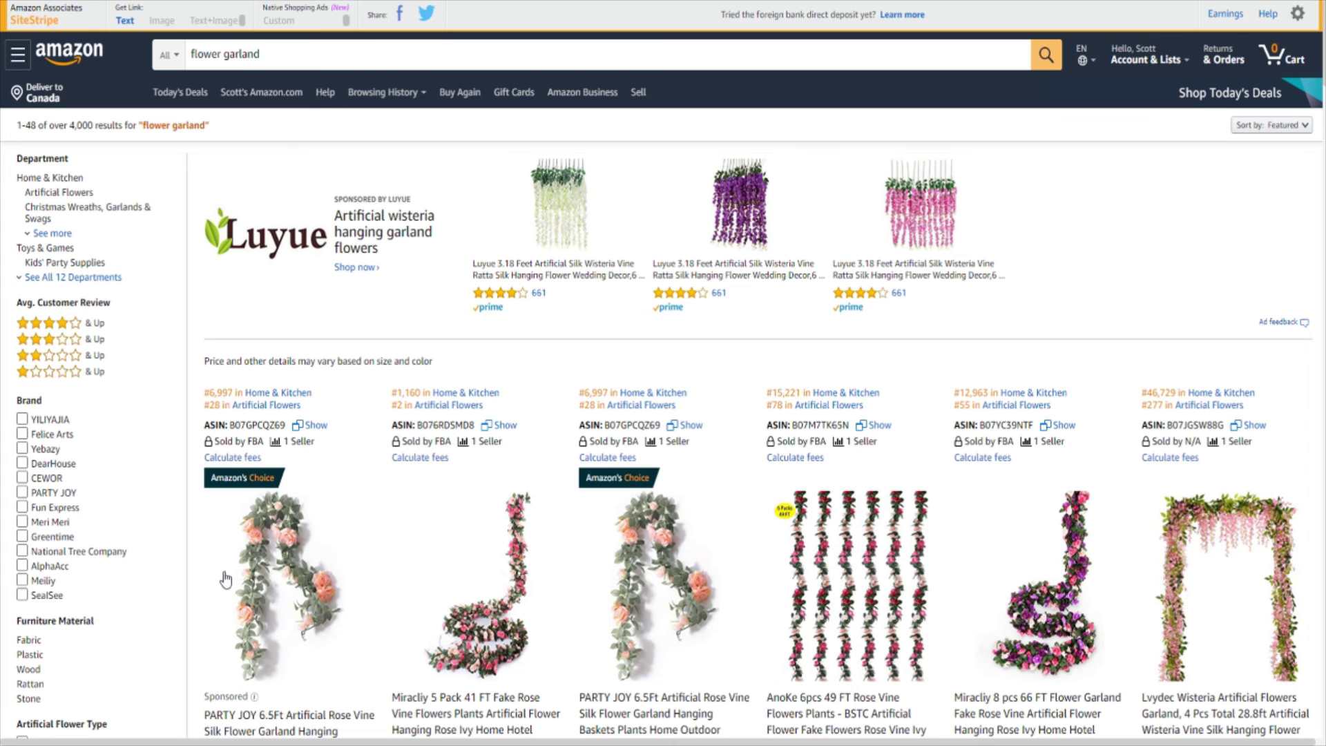
# Run Helium 10 Xray on the flower garland results and compare the products' sales, revenue, BSR and review columns
pyautogui.scroll(-2, 1001, 485)
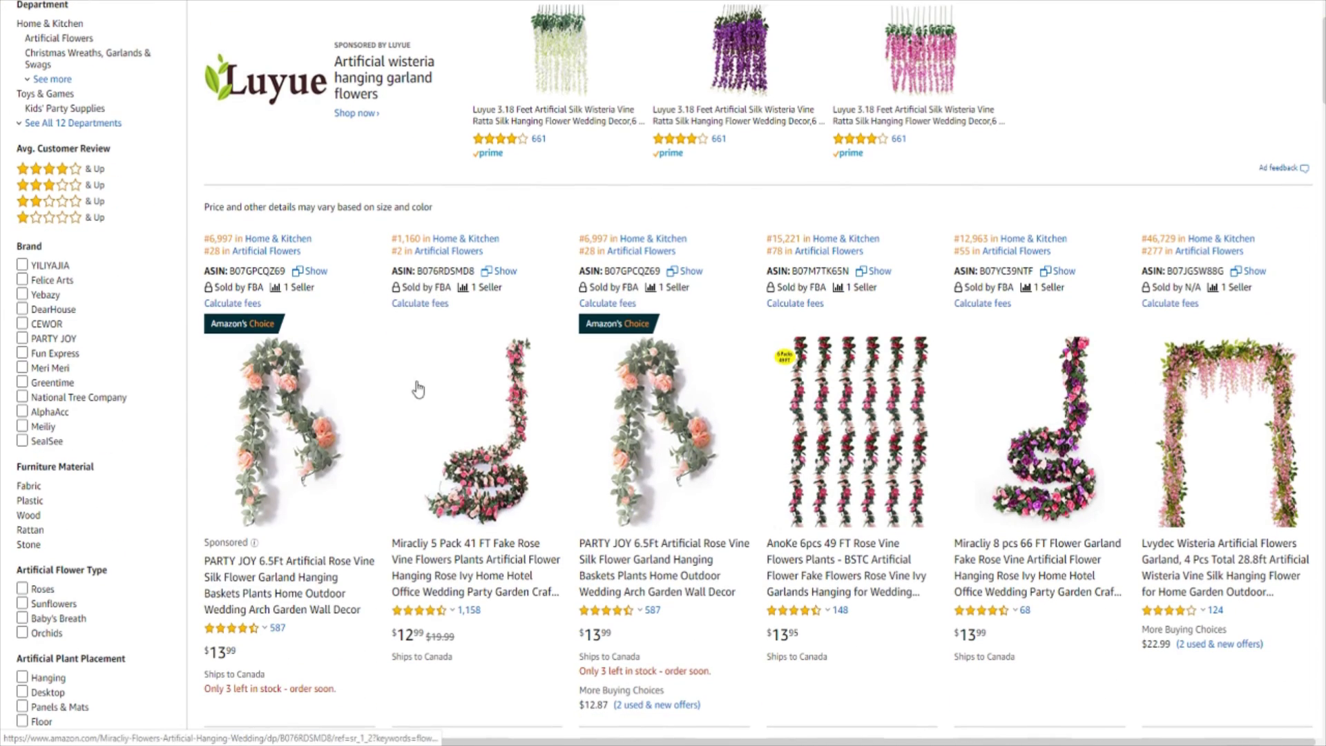
pyautogui.scroll(-2, 1001, 363)
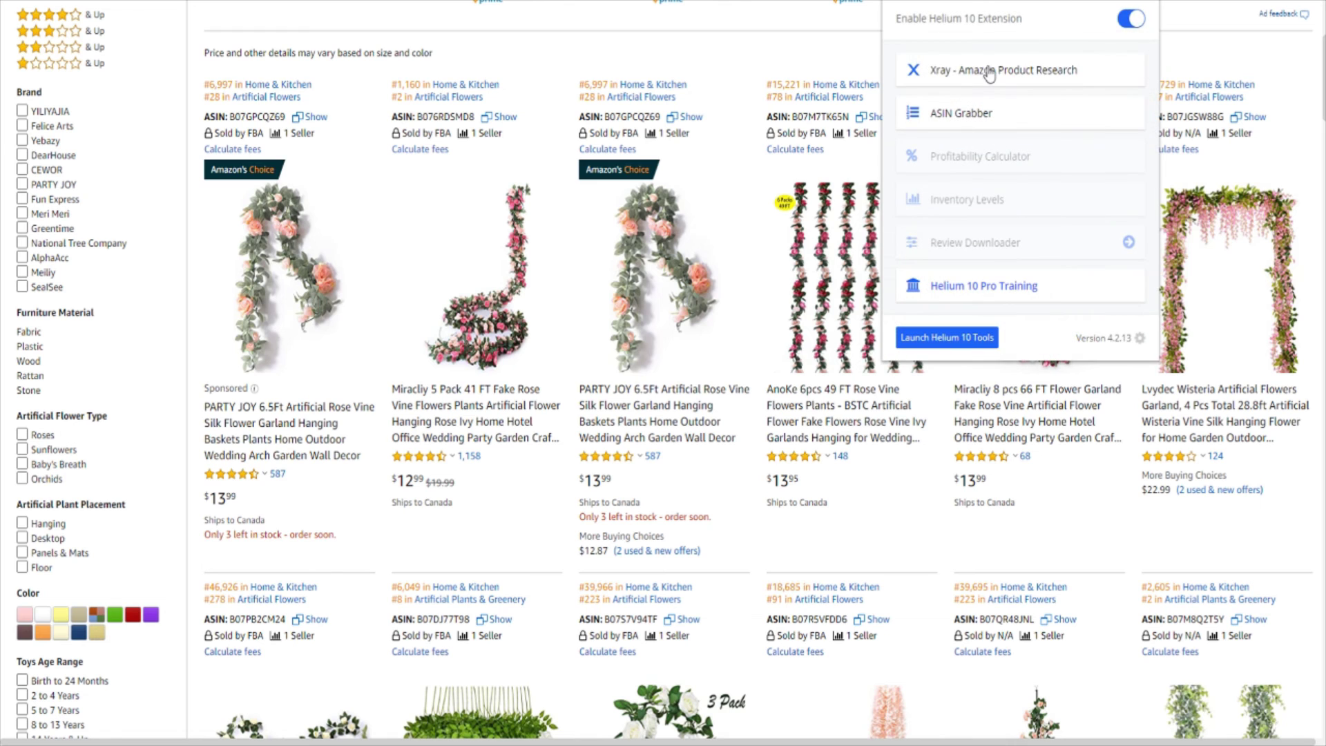
pyautogui.click(986, 70)
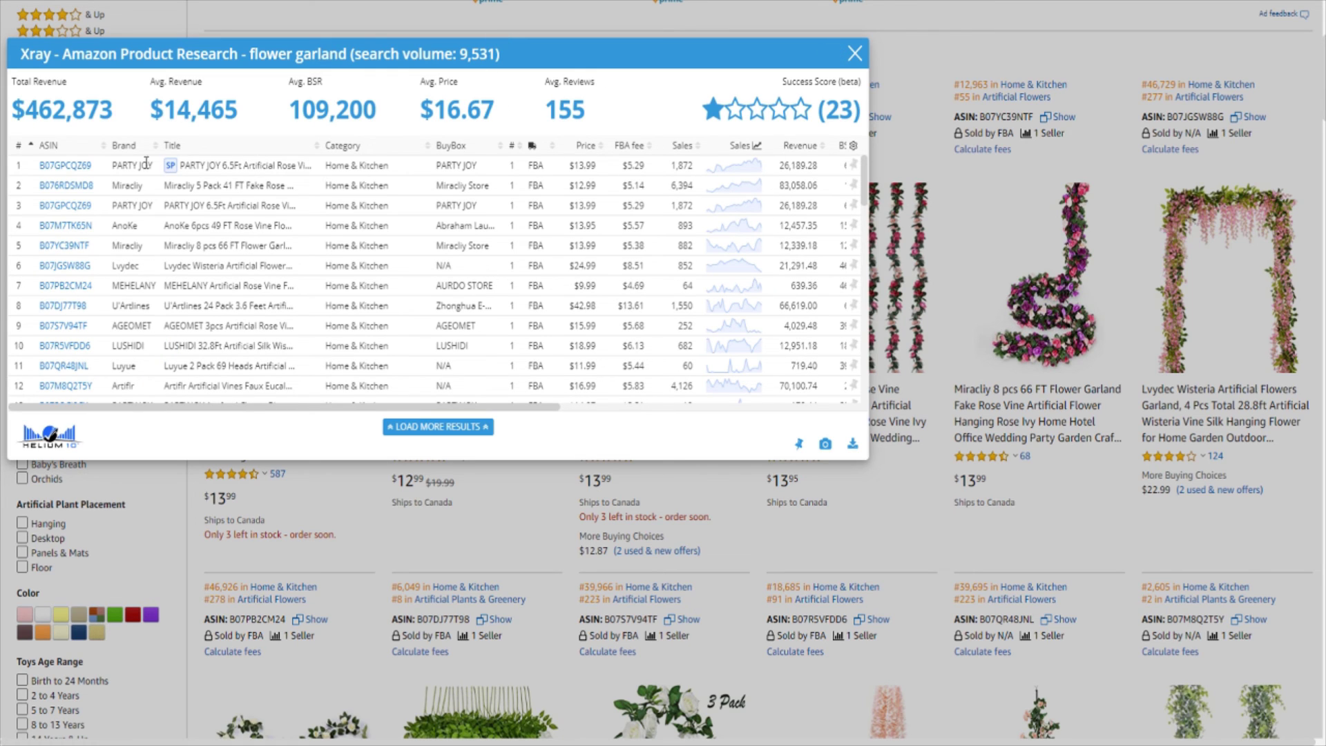
pyautogui.click(18, 169)
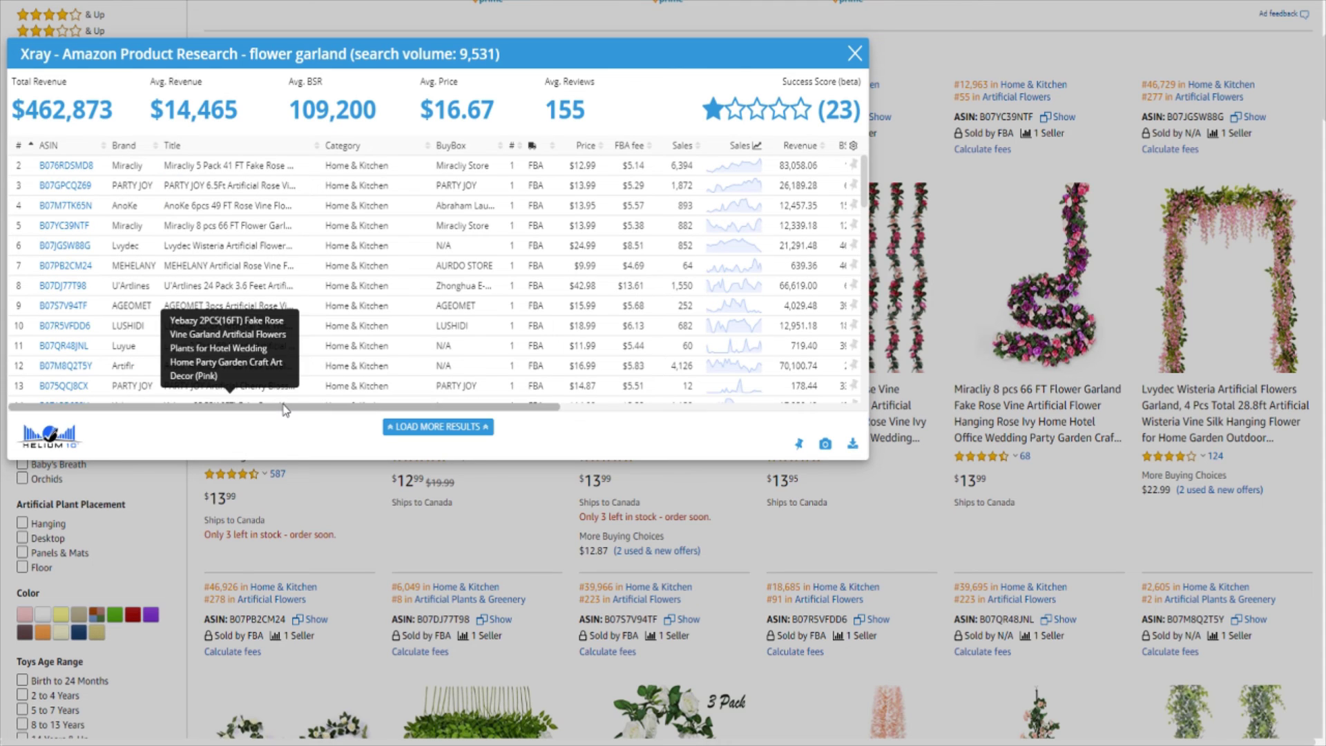
pyautogui.moveTo(280, 406); pyautogui.dragTo(456, 414)
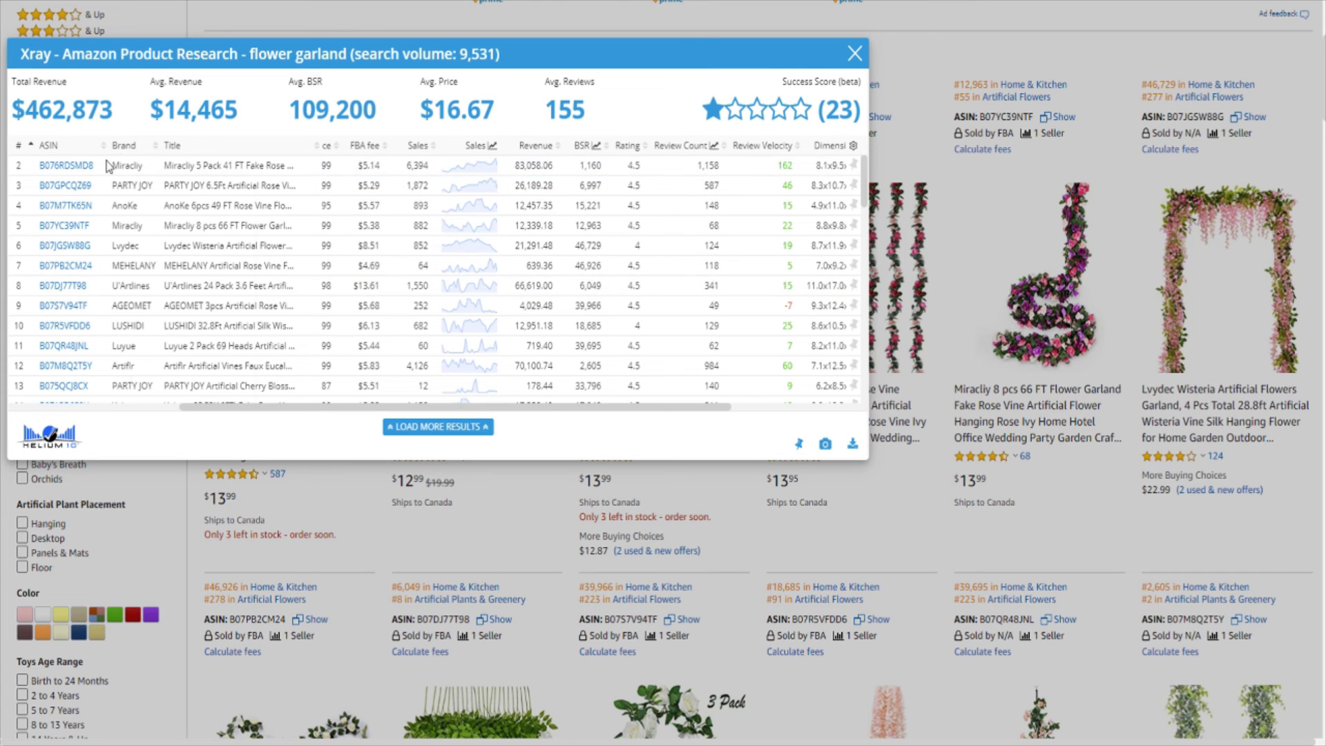
pyautogui.moveTo(142, 162)
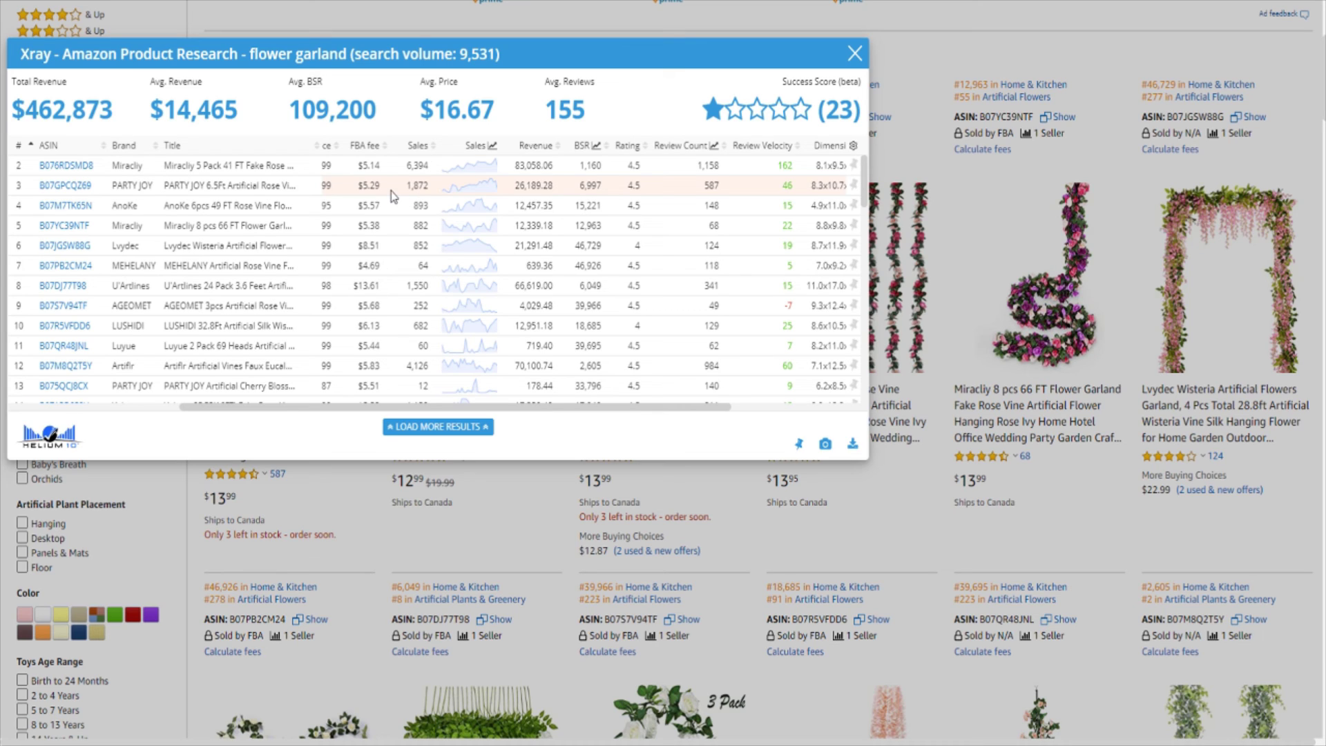
pyautogui.moveTo(494, 408)
pyautogui.mouseDown()
pyautogui.moveTo(449, 408)
pyautogui.moveTo(513, 407)
pyautogui.mouseUp()
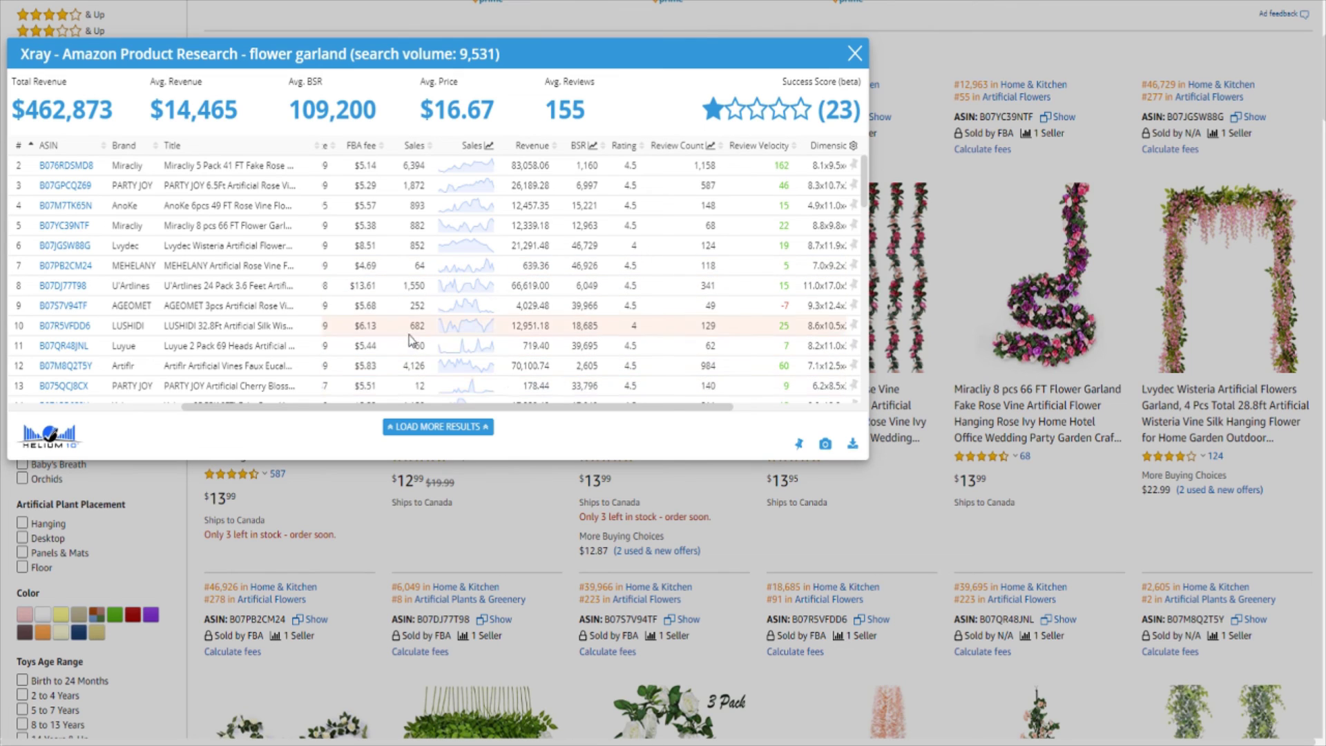
pyautogui.moveTo(510, 407); pyautogui.dragTo(418, 407)
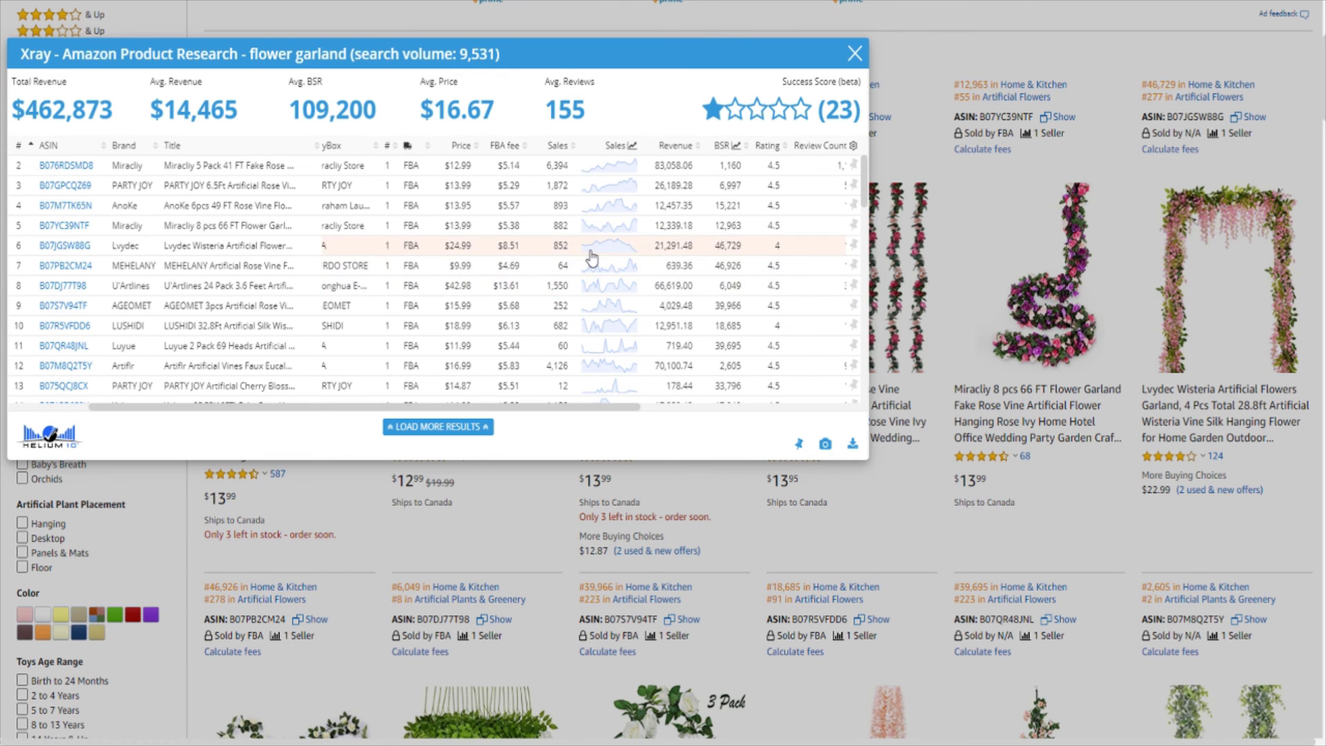
# Check the 1-year sales chart of the PARTY JOY 6.5Ft Artificial Rose Vine garland
pyautogui.click(611, 190)
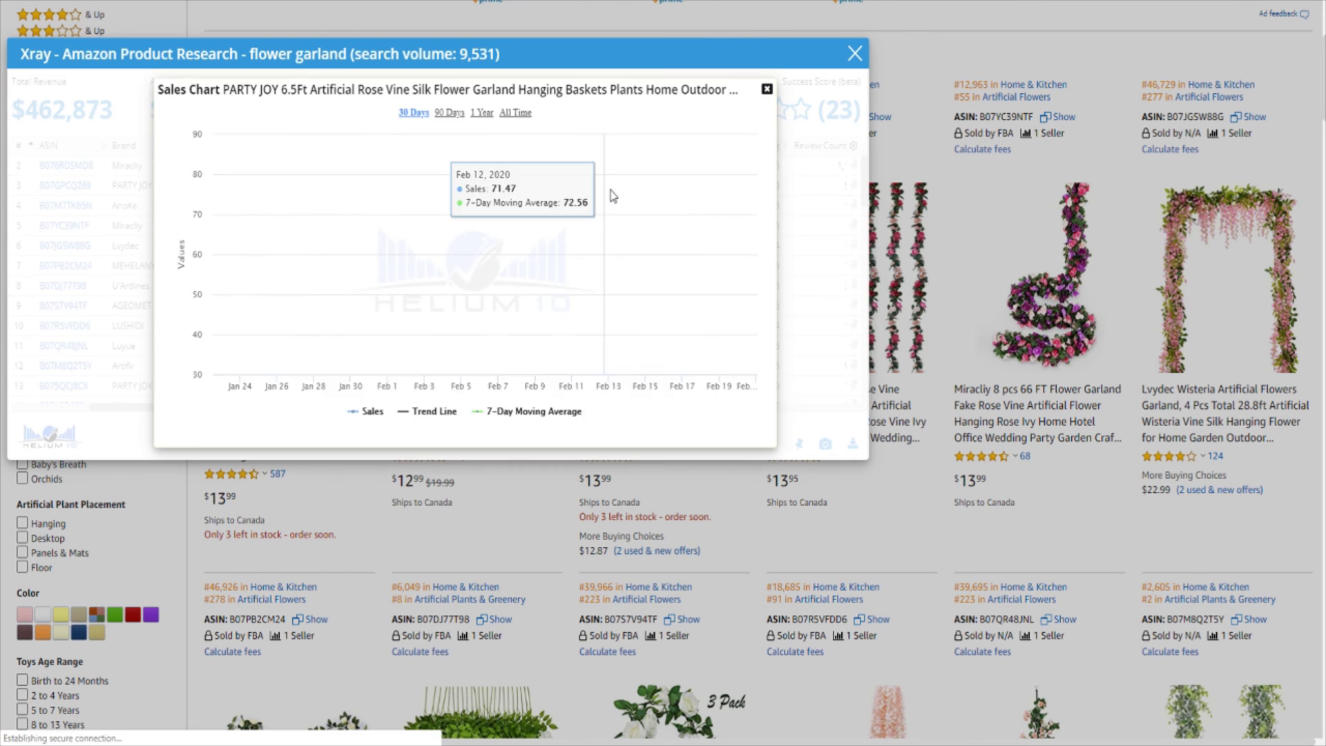
pyautogui.click(481, 112)
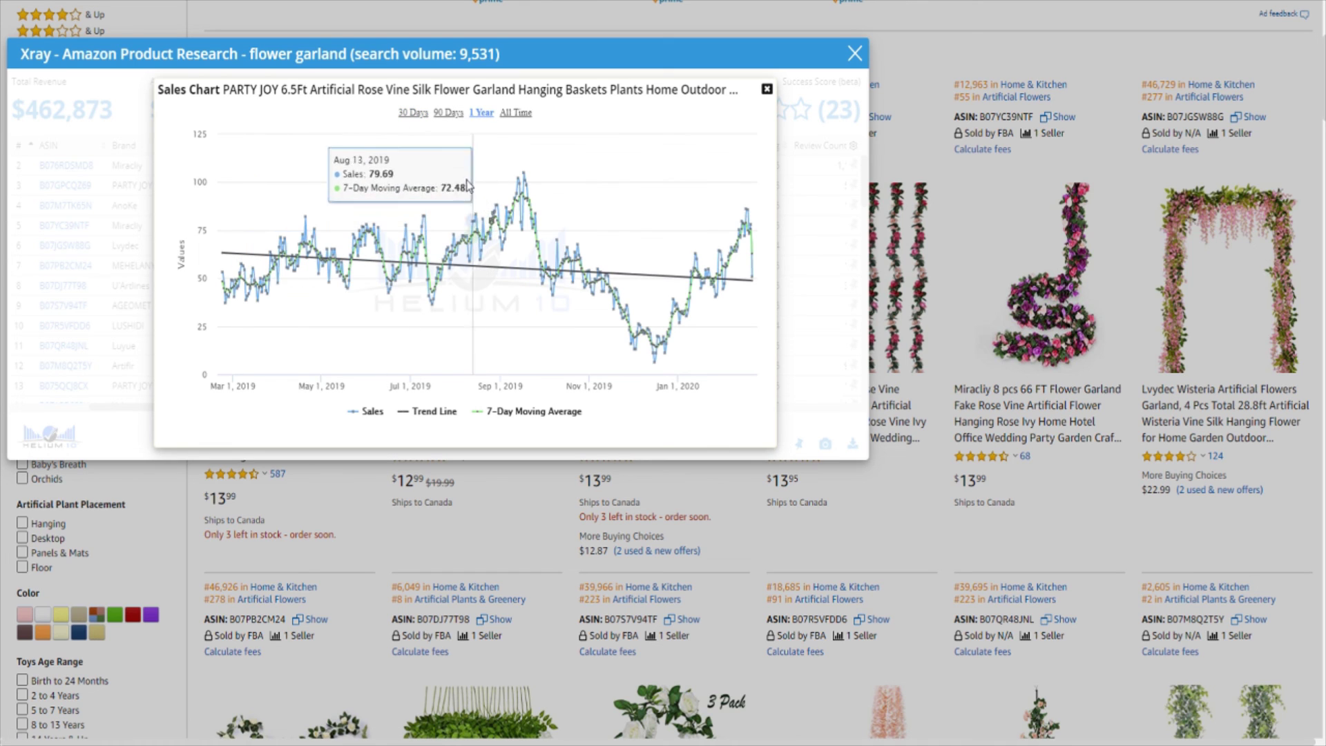
pyautogui.click(764, 93)
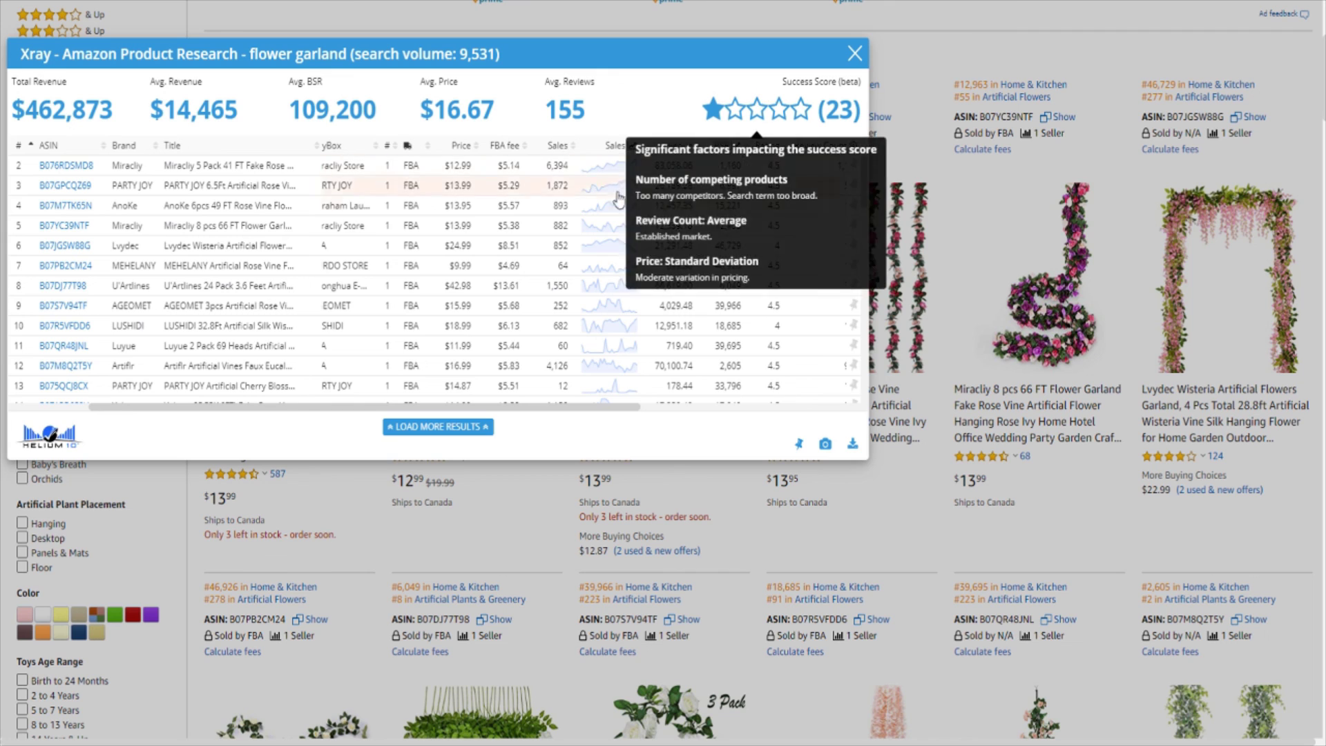
# Check the 1-year sales chart of the Miracliy 8 pcs 66 FT Flower Garland, then close the Xray report
pyautogui.click(608, 225)
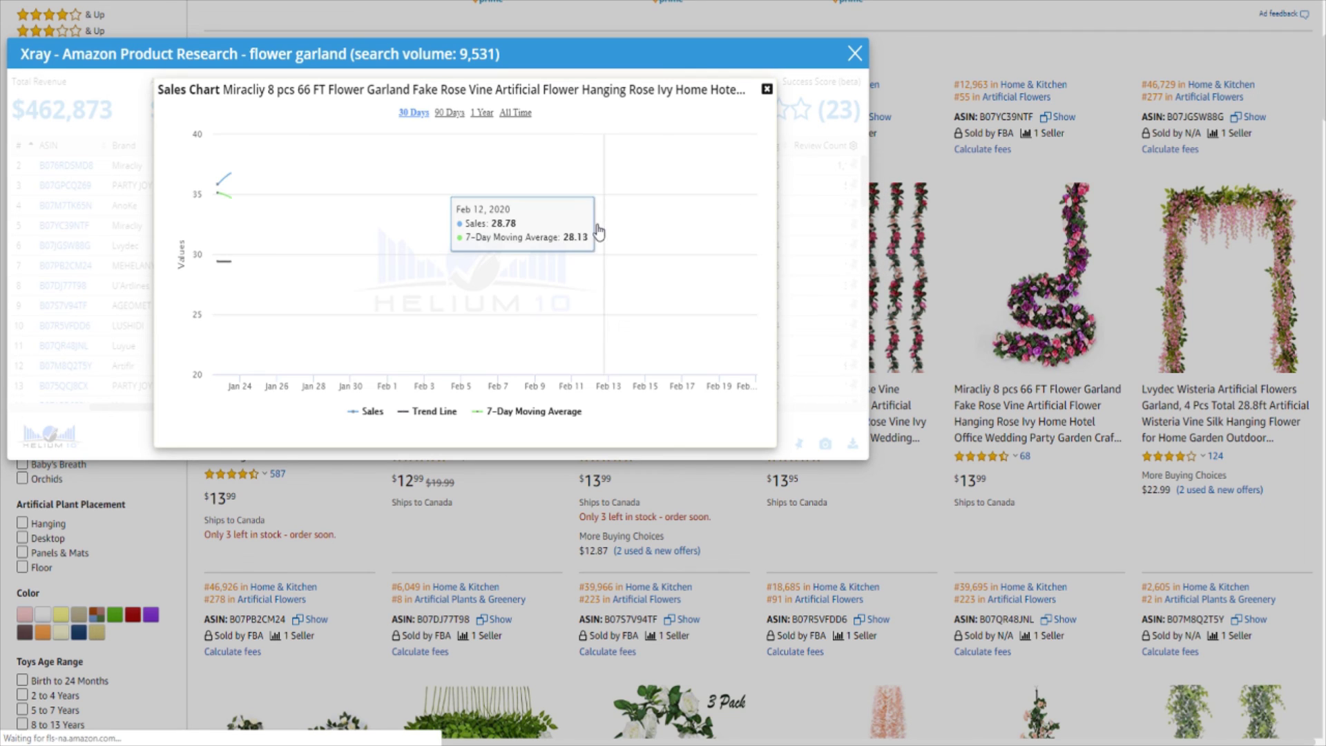
pyautogui.click(481, 115)
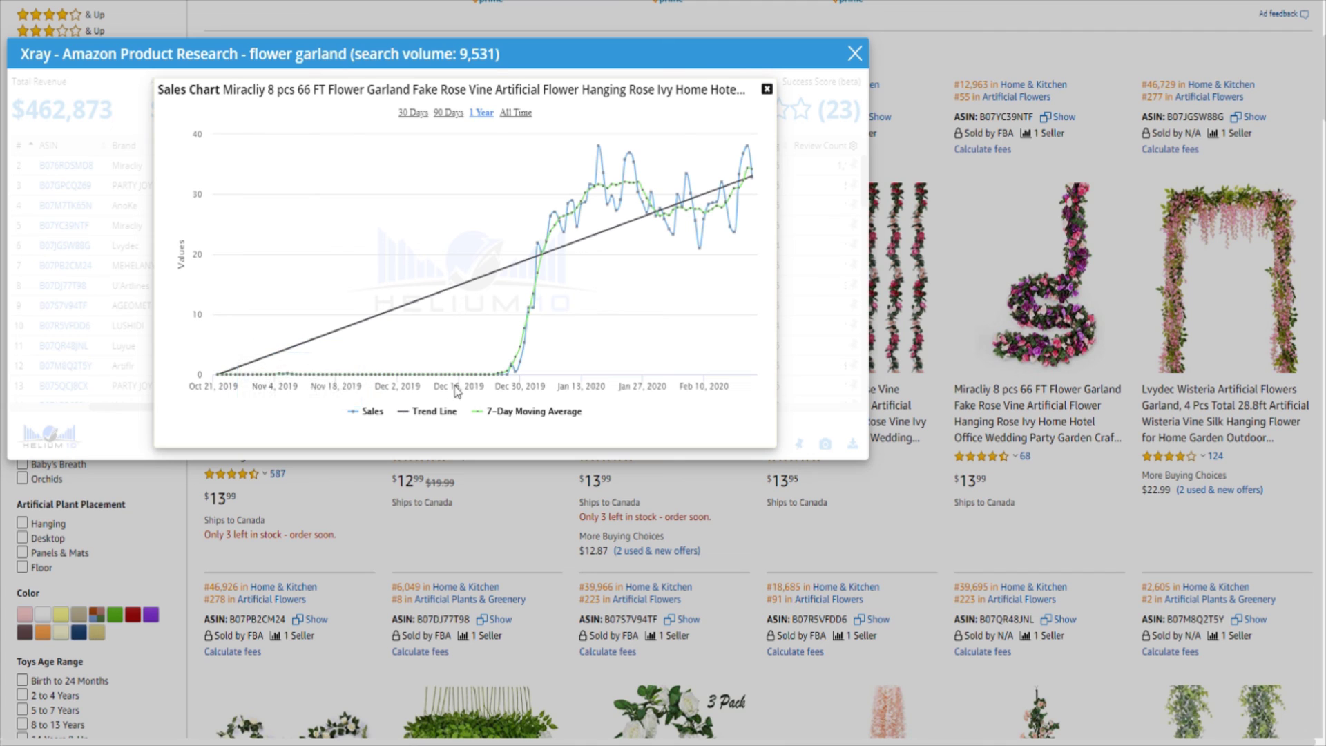
pyautogui.click(766, 89)
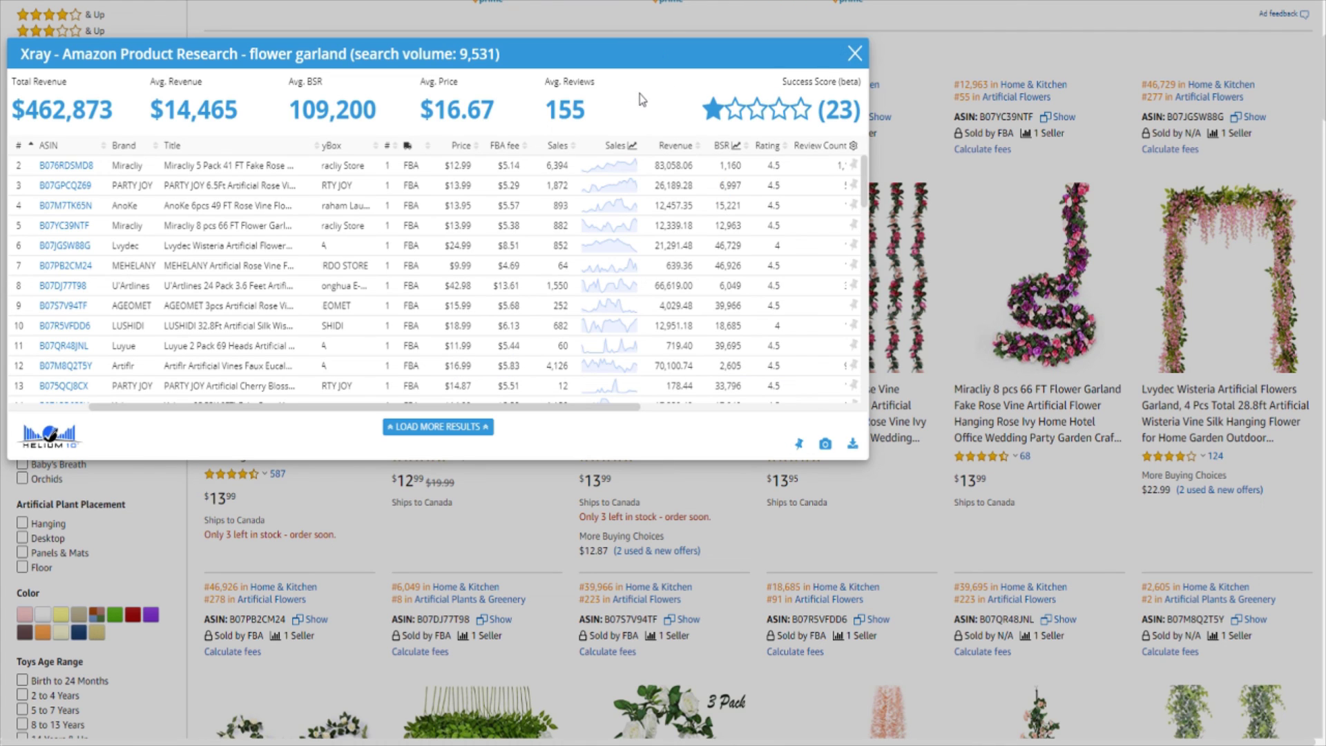
pyautogui.click(854, 53)
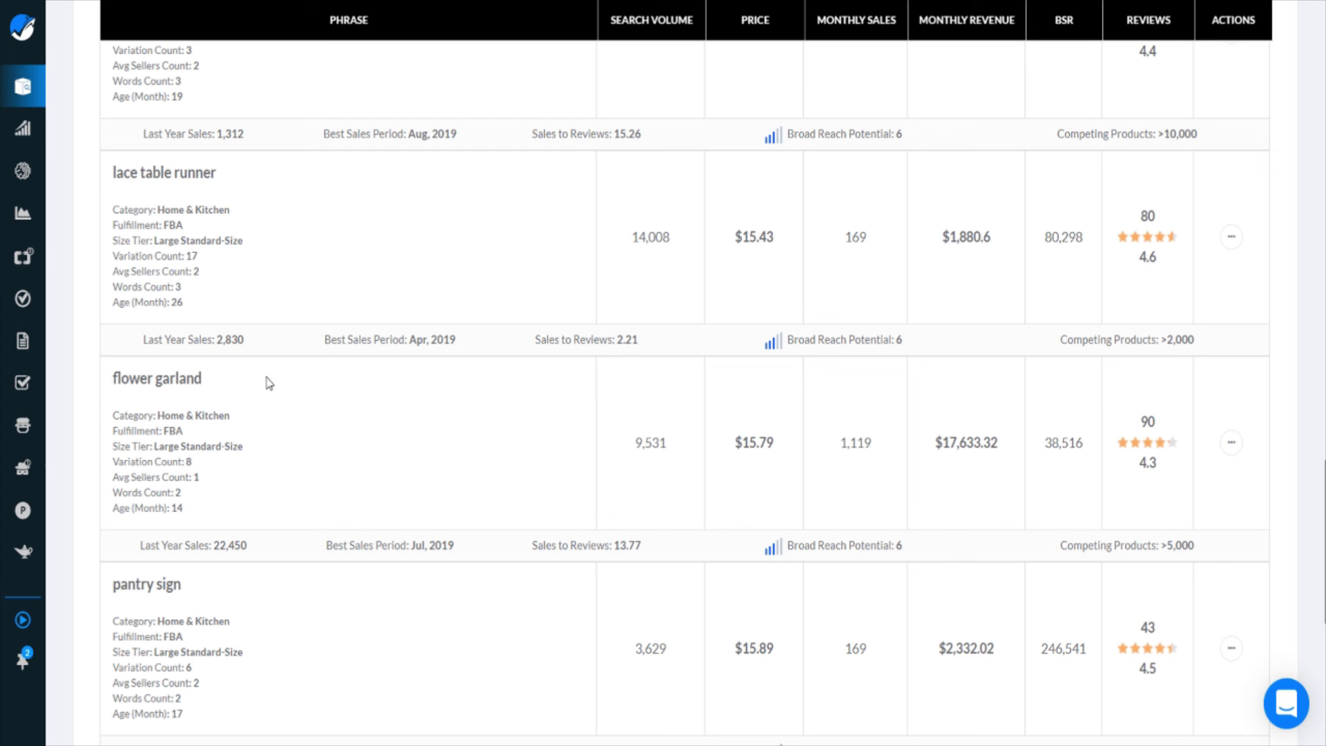
# Browse the competing flower garland listings on Amazon for styles, prices and review counts, and return to the Helium 10 phrase results
pyautogui.moveTo(203, 378); pyautogui.dragTo(104, 376)
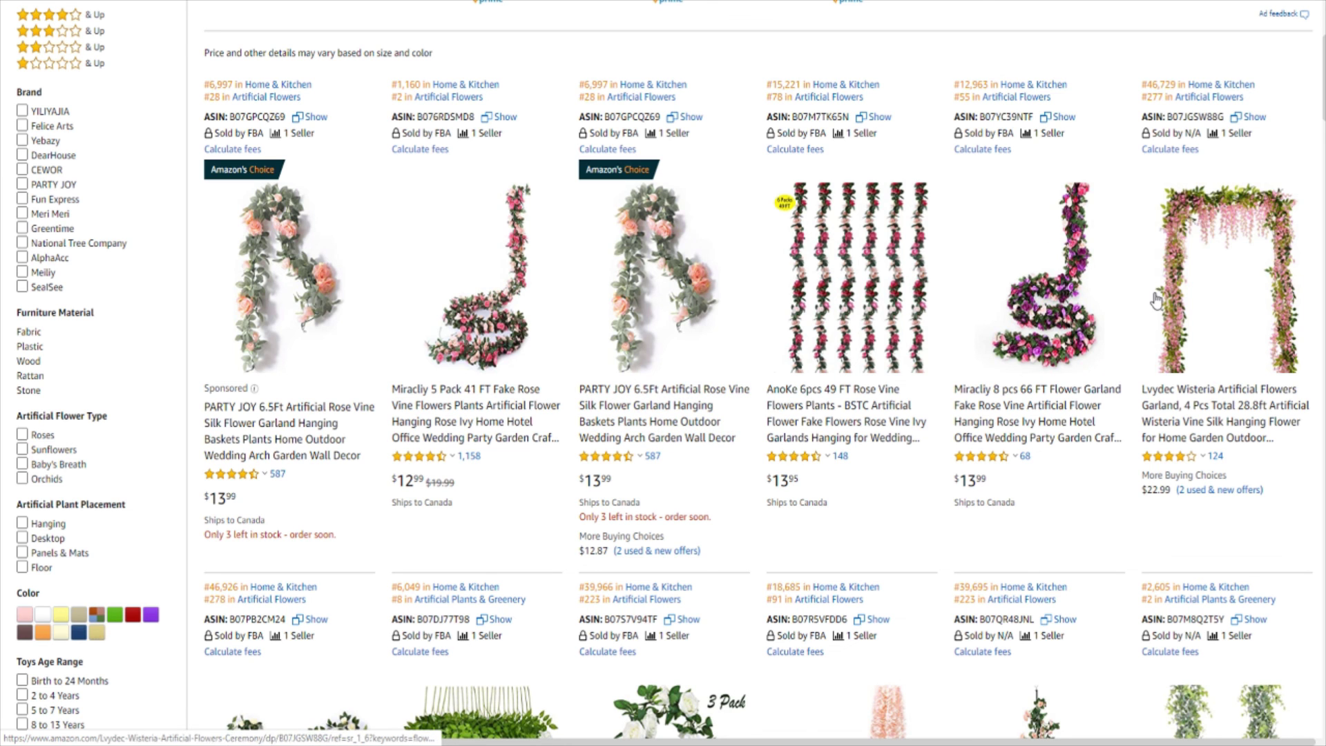
pyautogui.scroll(-5, 863, 306)
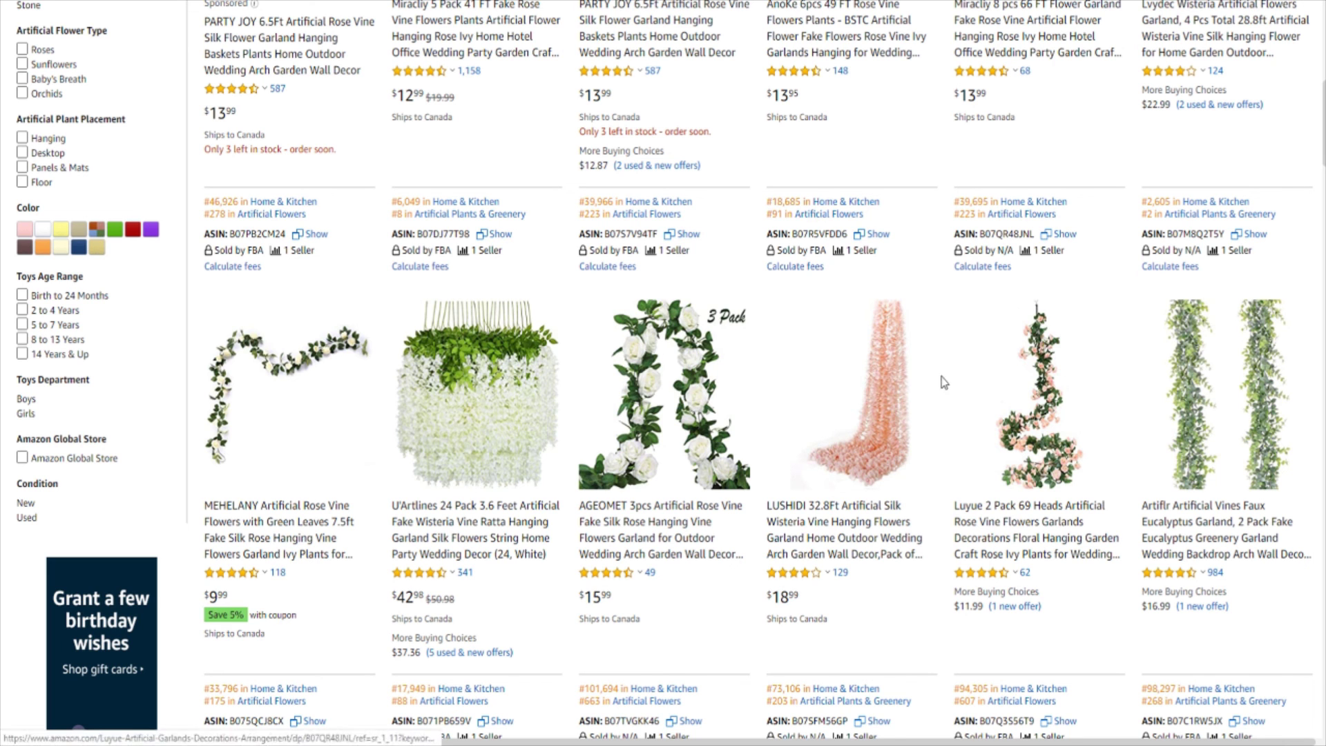
pyautogui.scroll(-4, 939, 404)
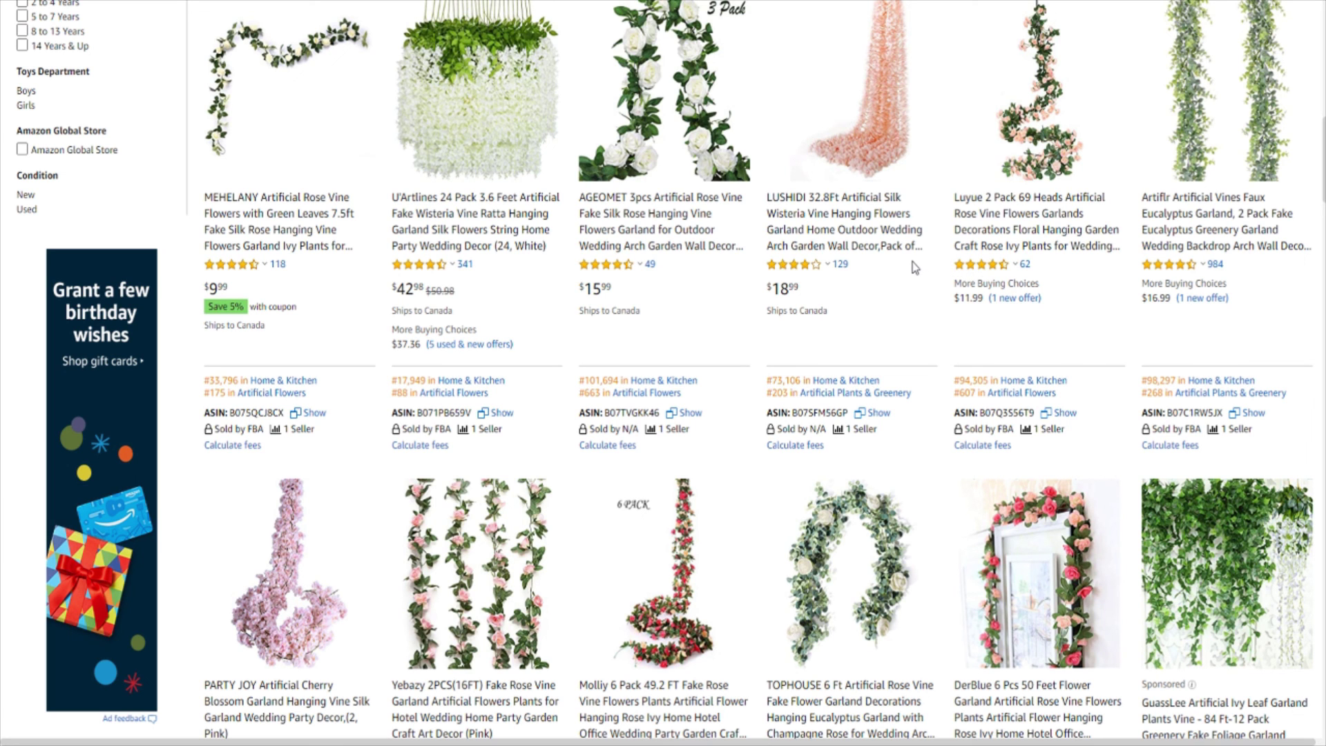
pyautogui.scroll(6, 920, 311)
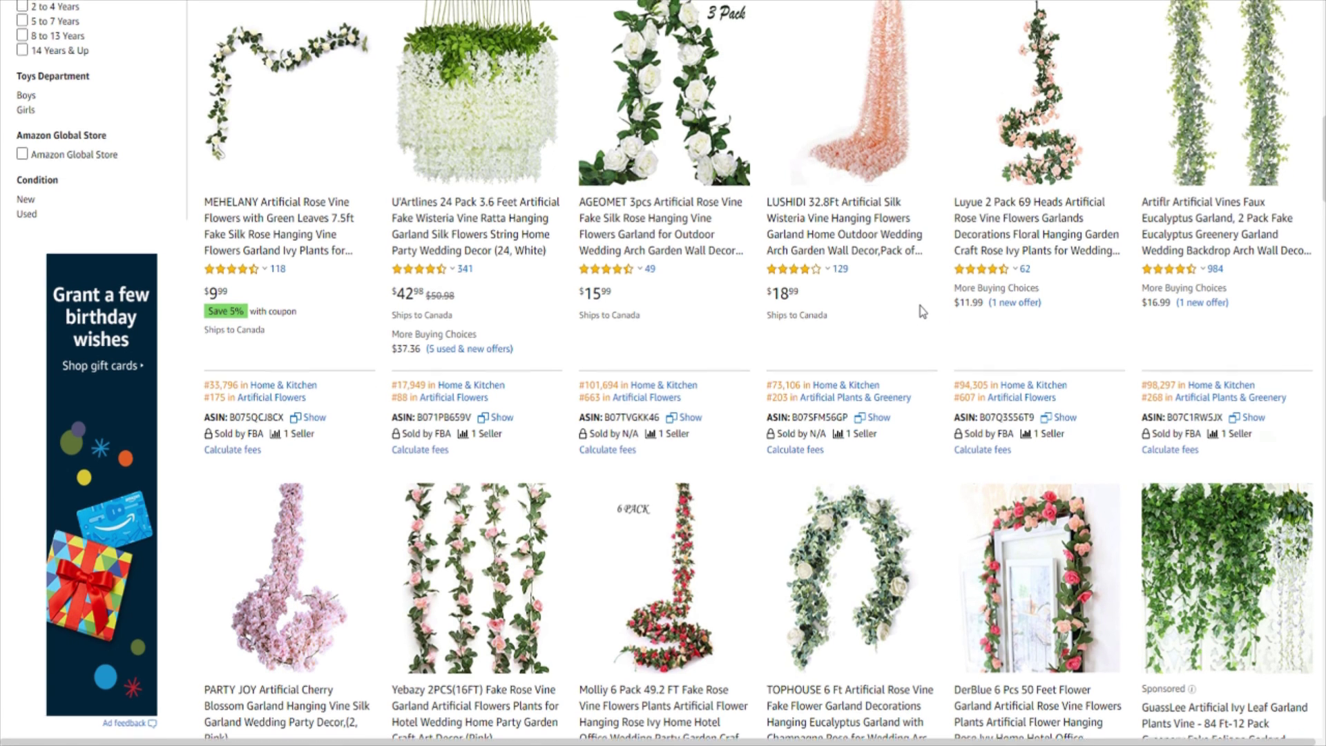
pyautogui.scroll(5, 920, 314)
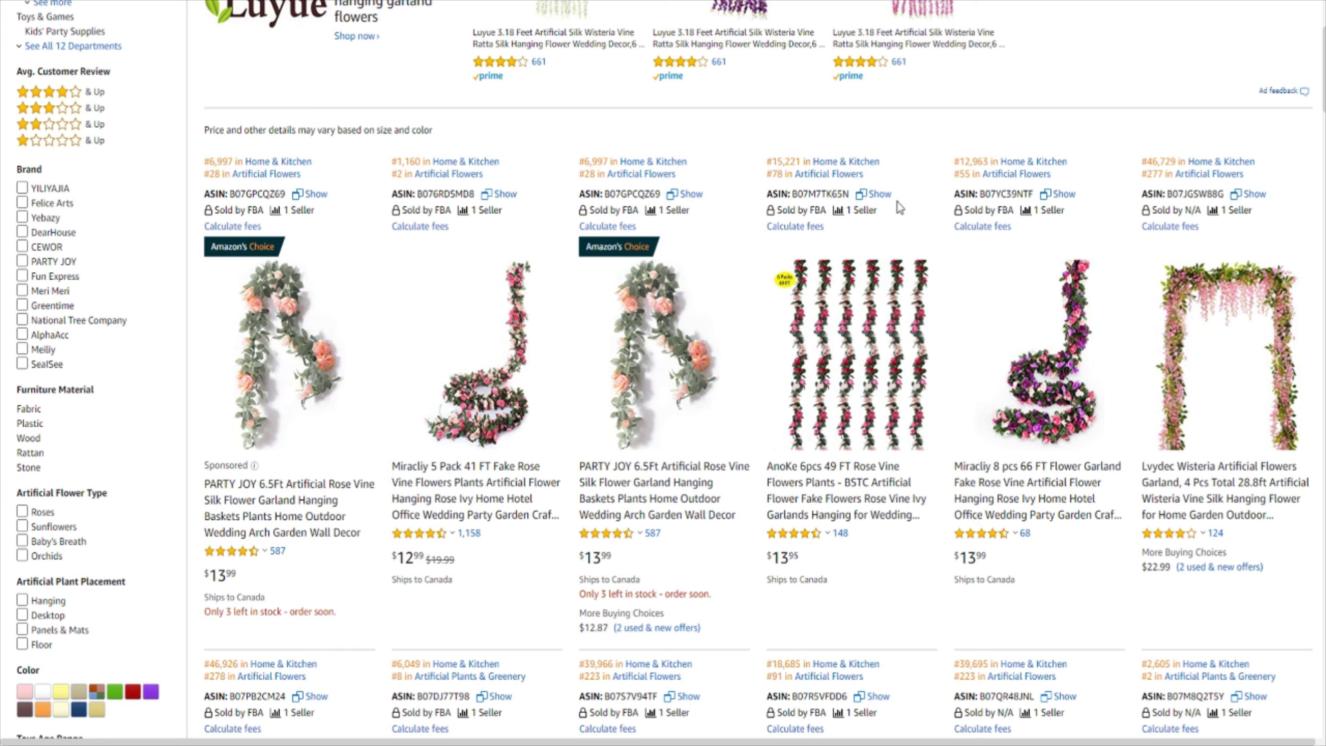
pyautogui.click(147, 12)
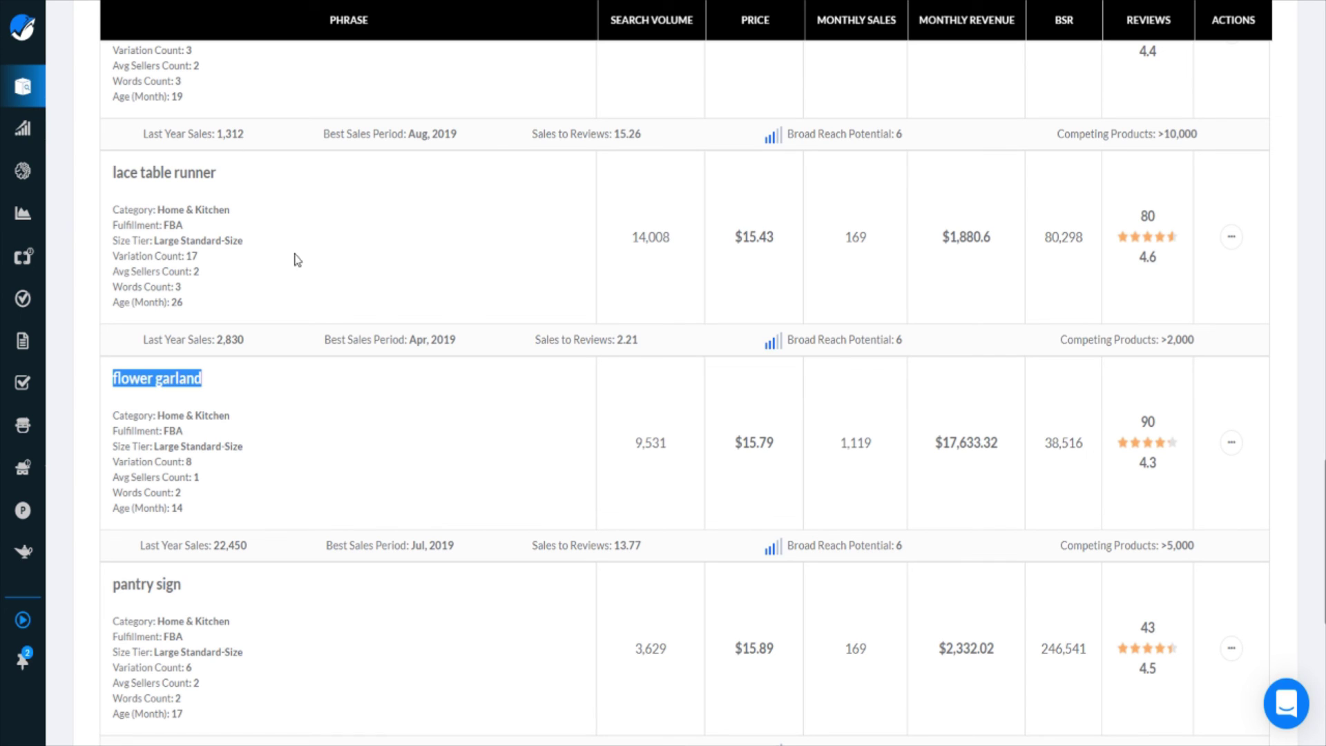
pyautogui.click(423, 439)
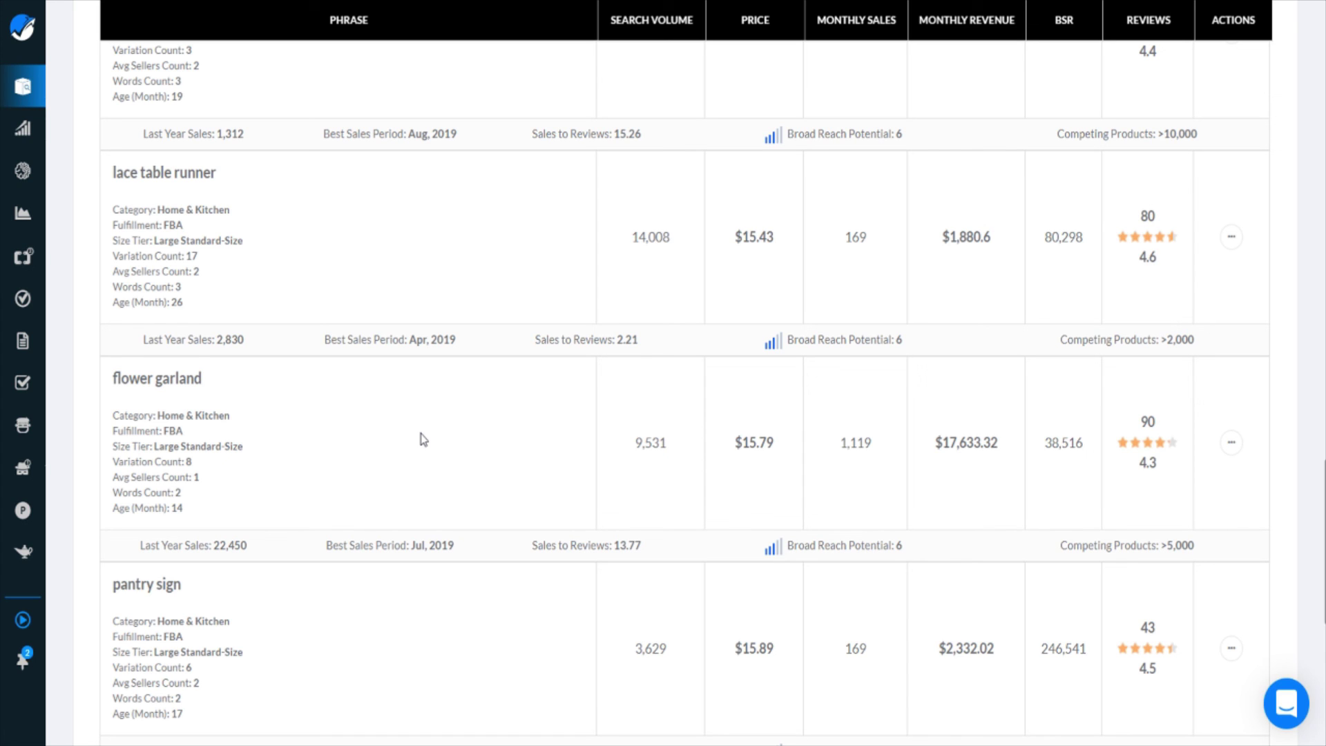